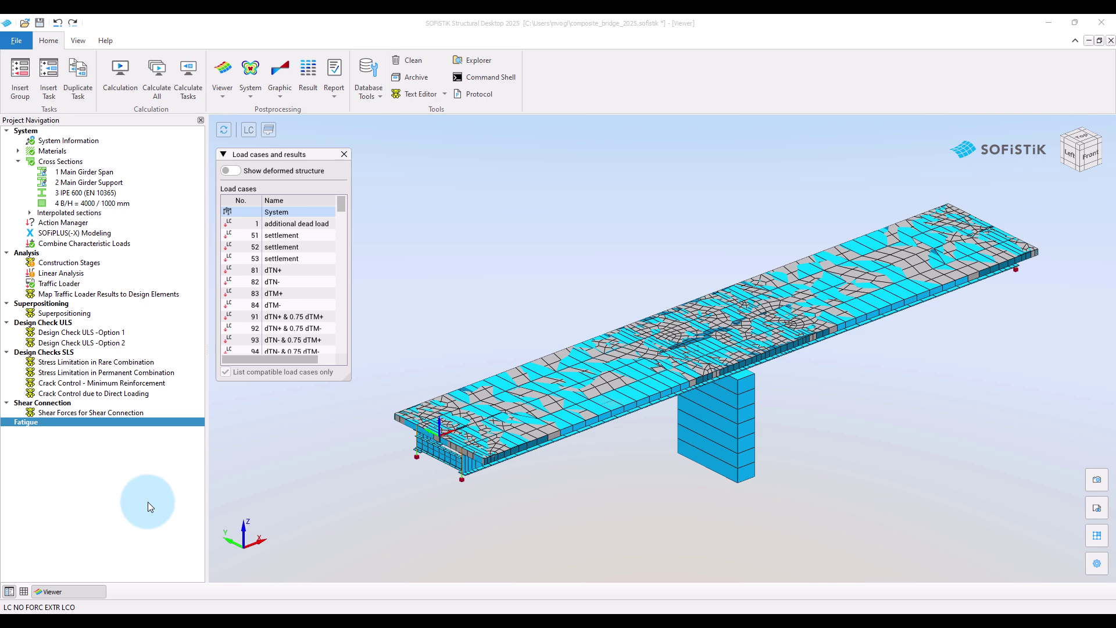
# Create a user-defined action BFAT described as 'base comb fatigue'
pyautogui.doubleClick(66, 224)
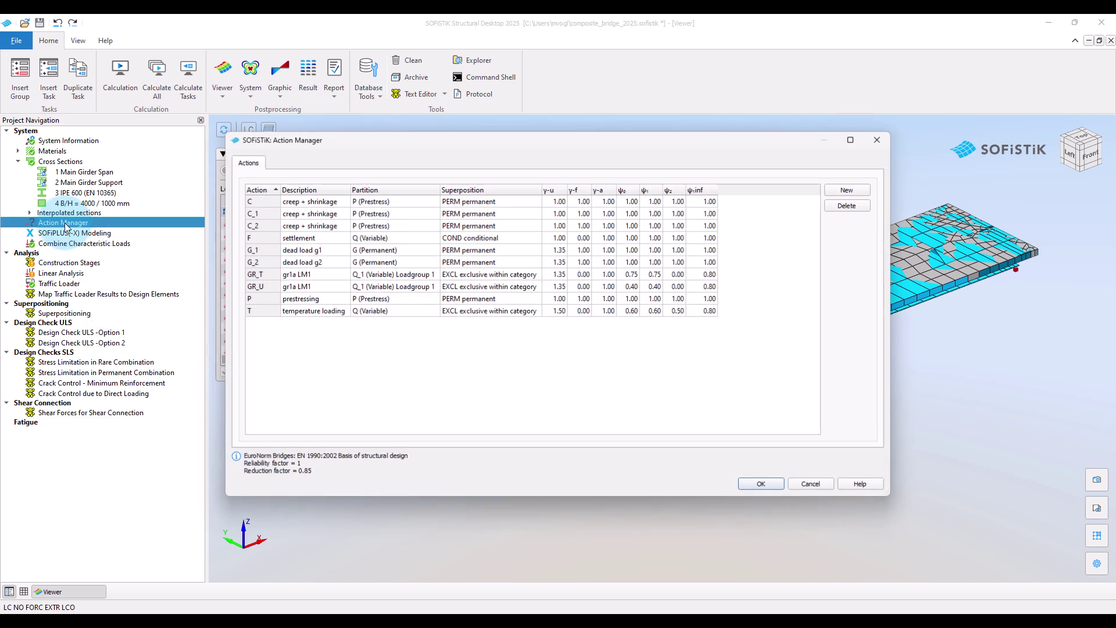
pyautogui.click(846, 190)
pyautogui.click(482, 323)
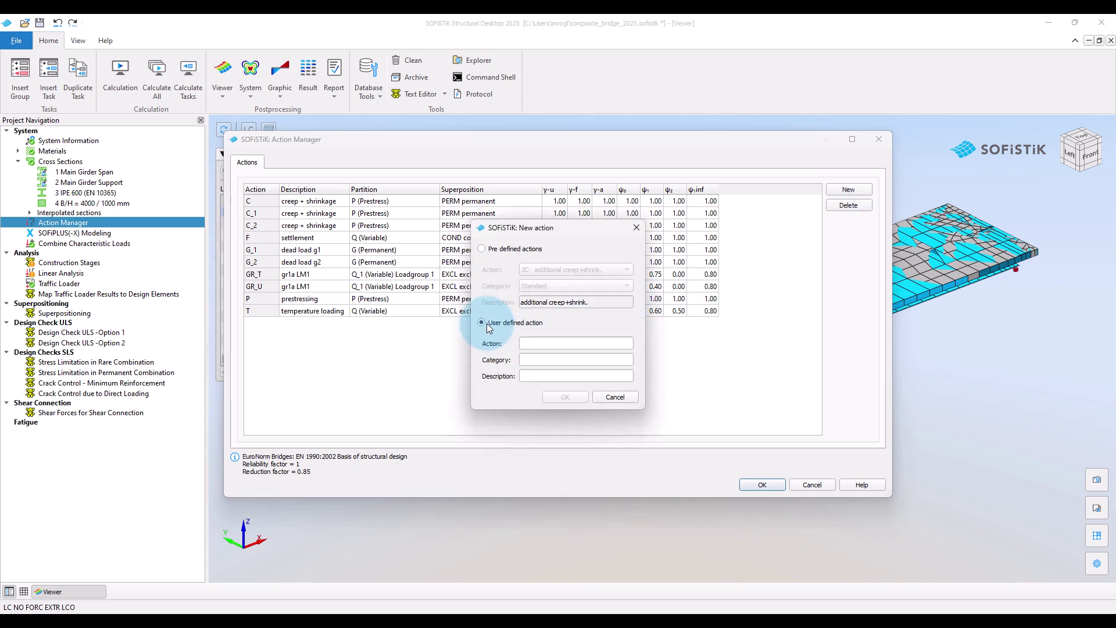
pyautogui.click(541, 343)
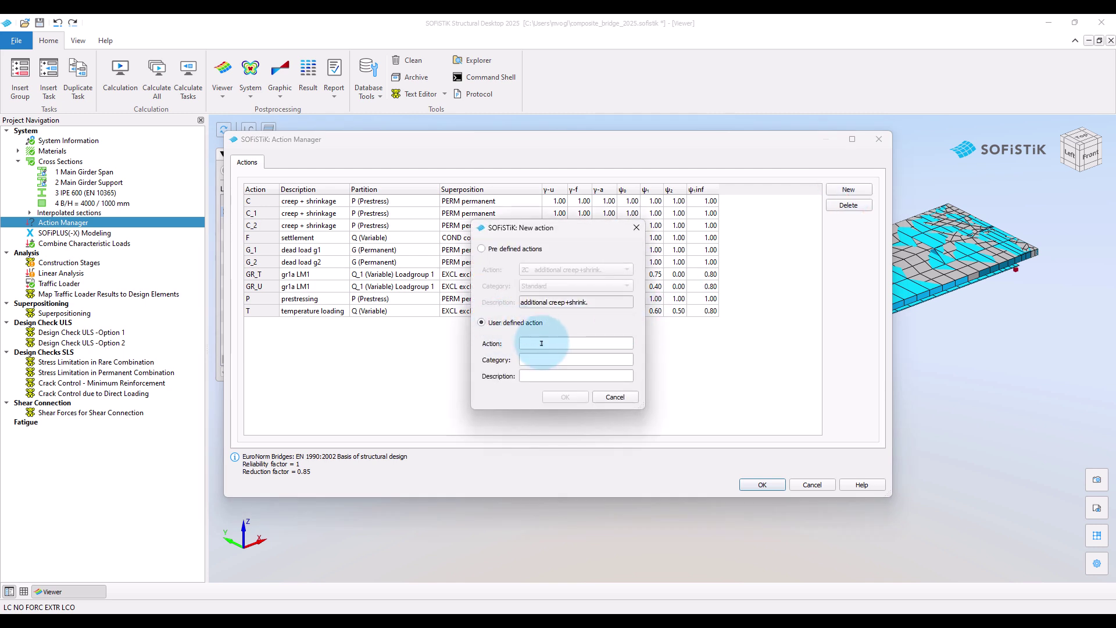
pyautogui.write('BFAT')
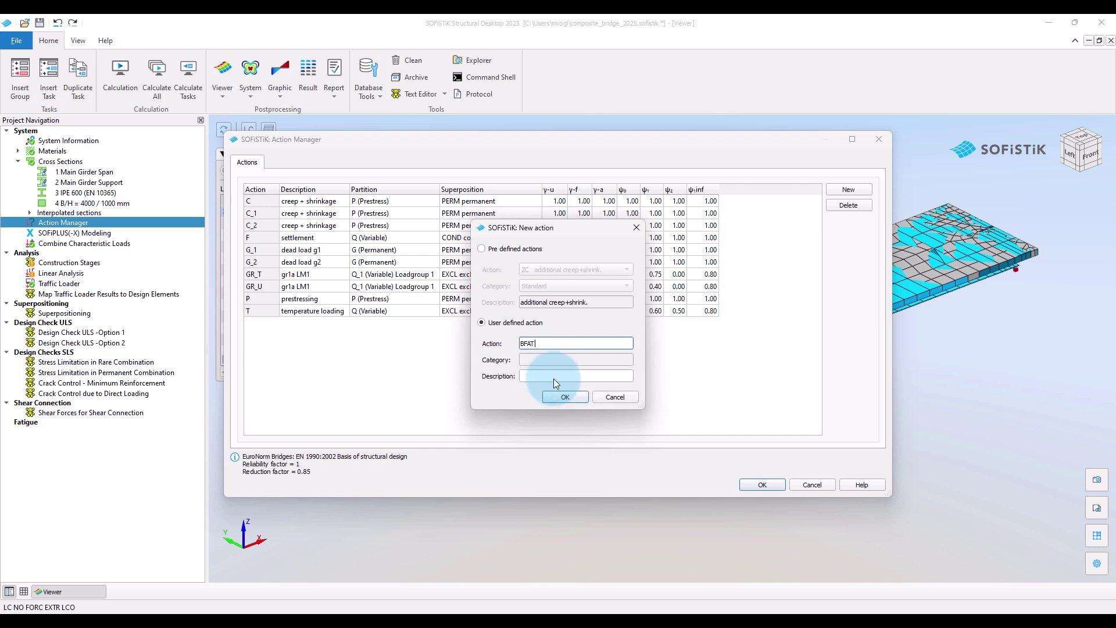
pyautogui.click(556, 378)
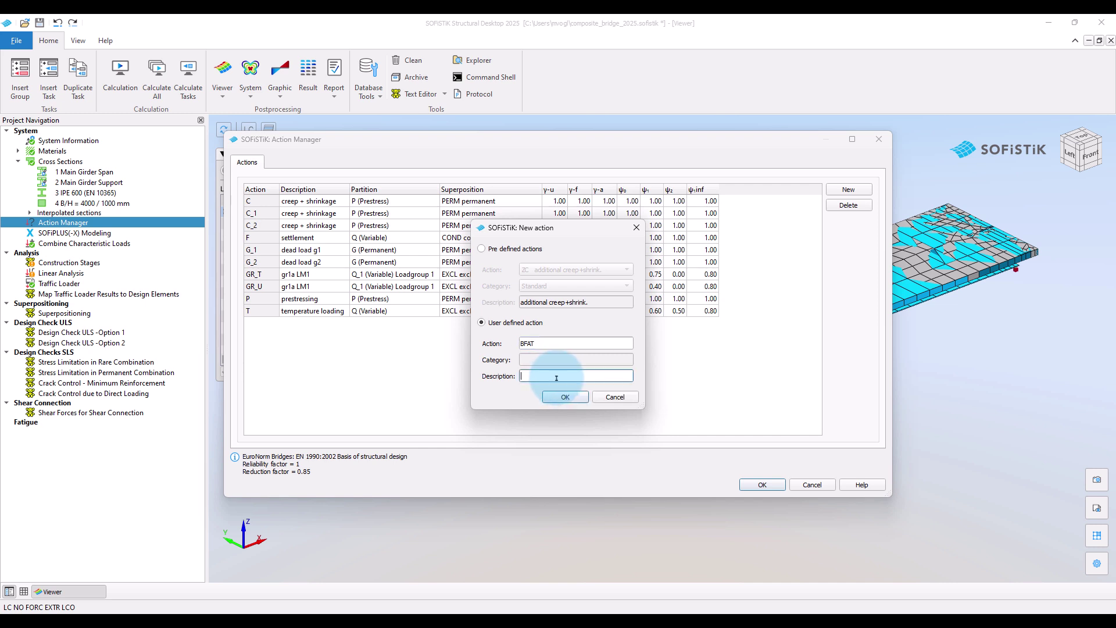
pyautogui.write('base comb fatigue')
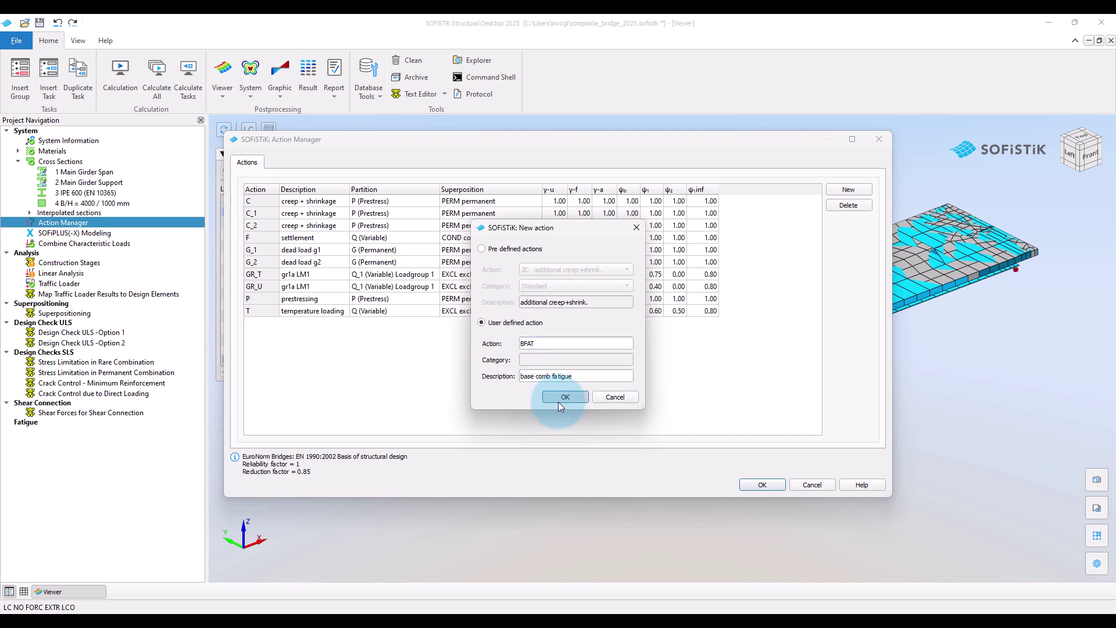
pyautogui.click(560, 401)
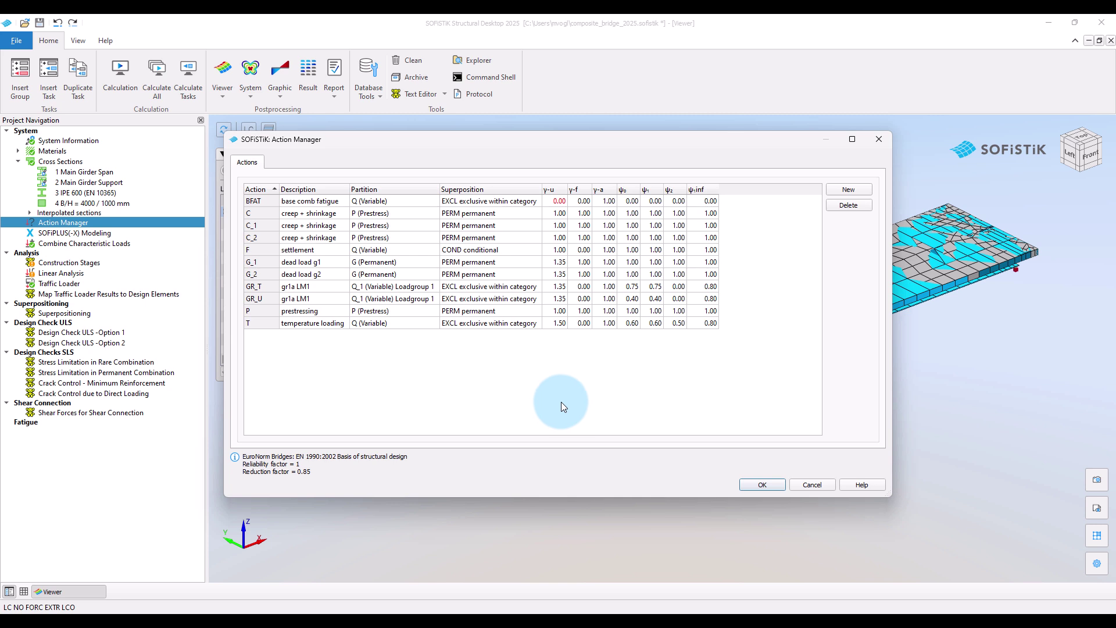
# Set BFAT's partition to G (Permanent) and its superposition to PERM
pyautogui.click(372, 202)
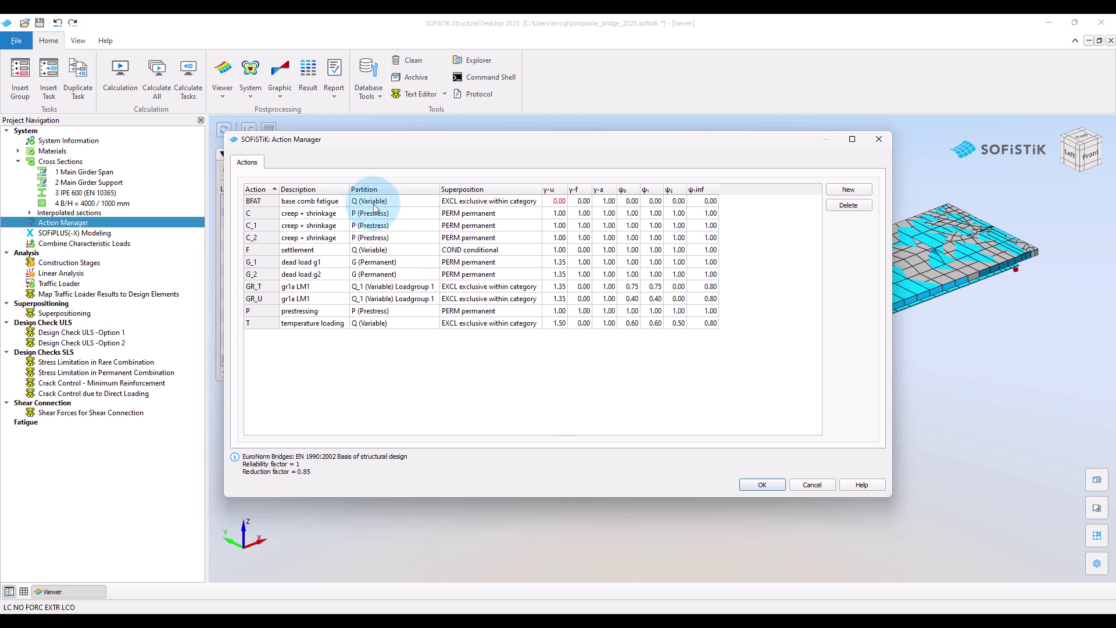
pyautogui.click(376, 201)
pyautogui.click(381, 212)
pyautogui.click(462, 201)
pyautogui.click(465, 201)
pyautogui.click(476, 213)
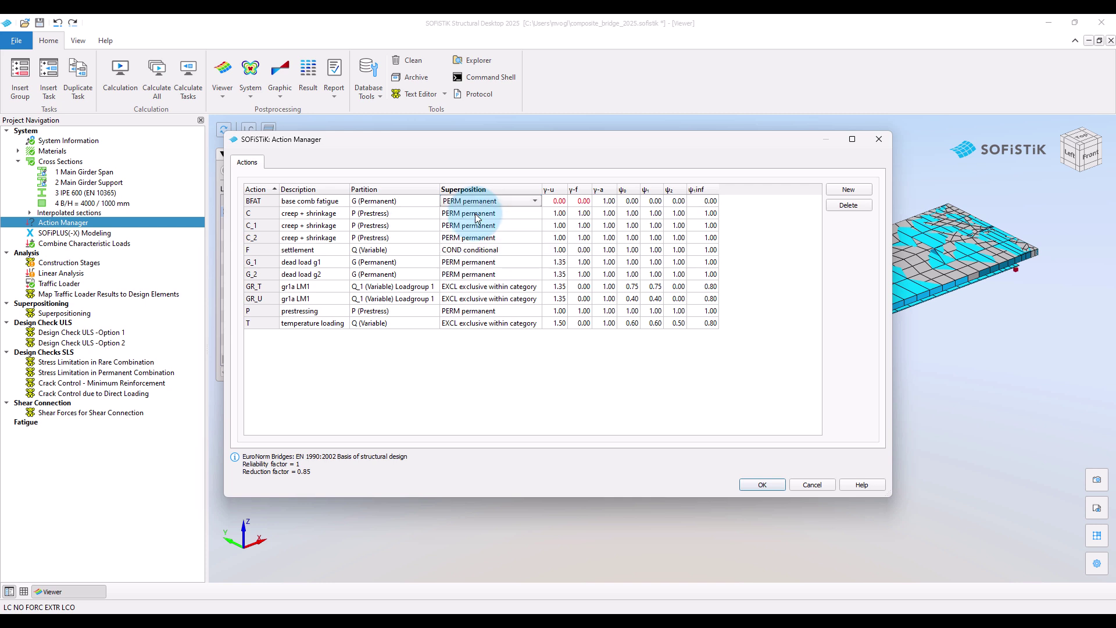
# Set BFAT's γ-u, γ-f and ψ factors all to 1.00 and save the action table
pyautogui.click(552, 203)
pyautogui.write('1')
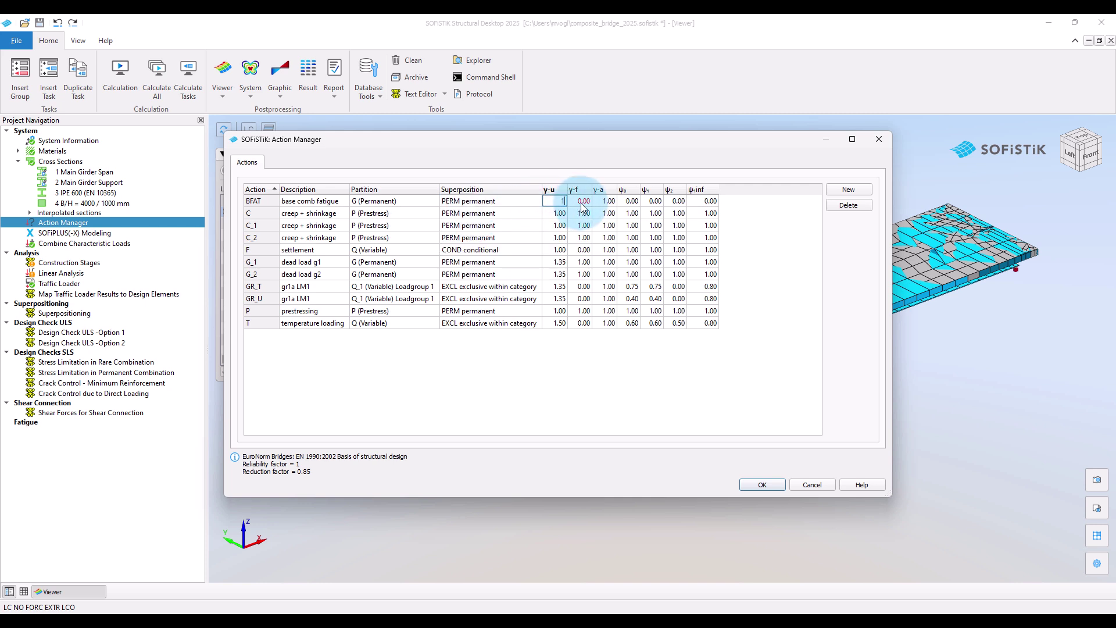
pyautogui.click(580, 200)
pyautogui.write('1')
pyautogui.click(675, 400)
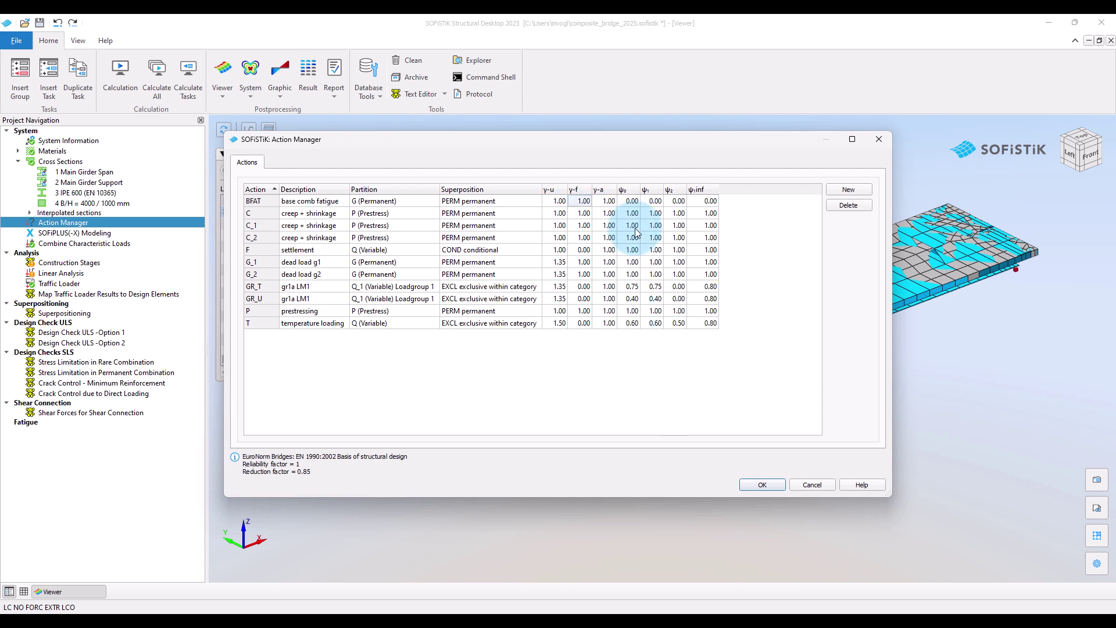
pyautogui.click(632, 201)
pyautogui.write('1')
pyautogui.click(661, 202)
pyautogui.write('1')
pyautogui.click(678, 203)
pyautogui.write('1')
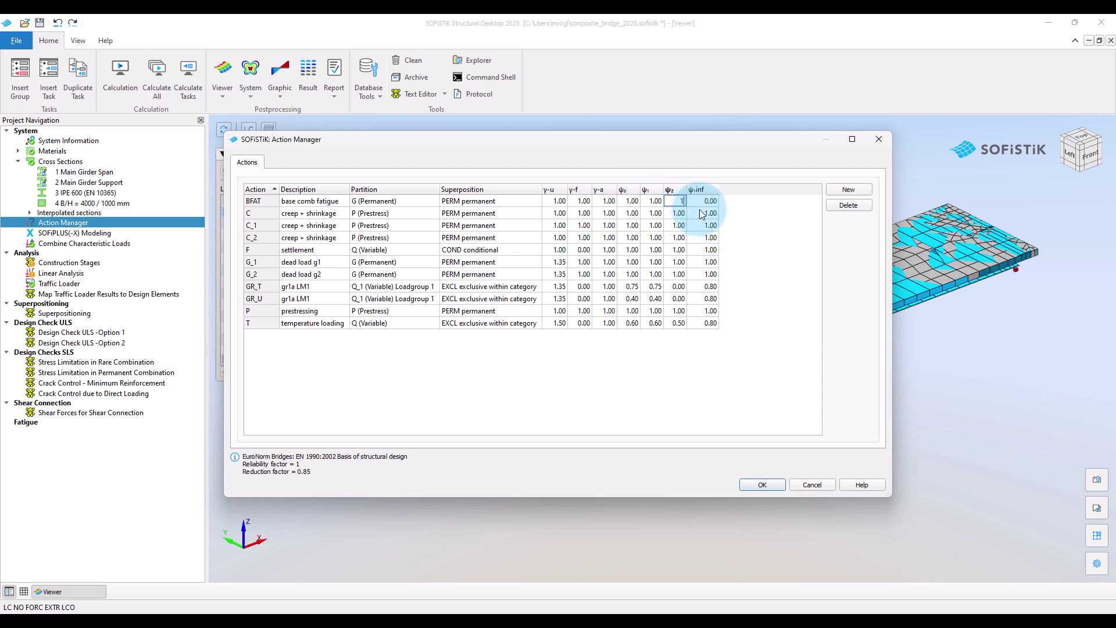
pyautogui.write('1')
pyautogui.click(737, 385)
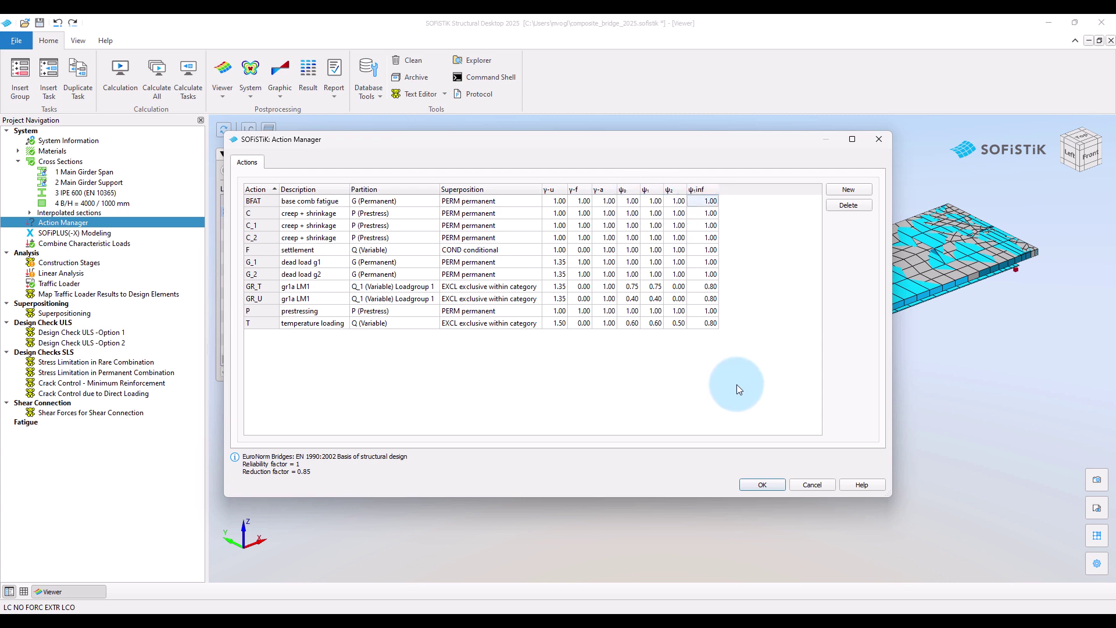
pyautogui.click(755, 487)
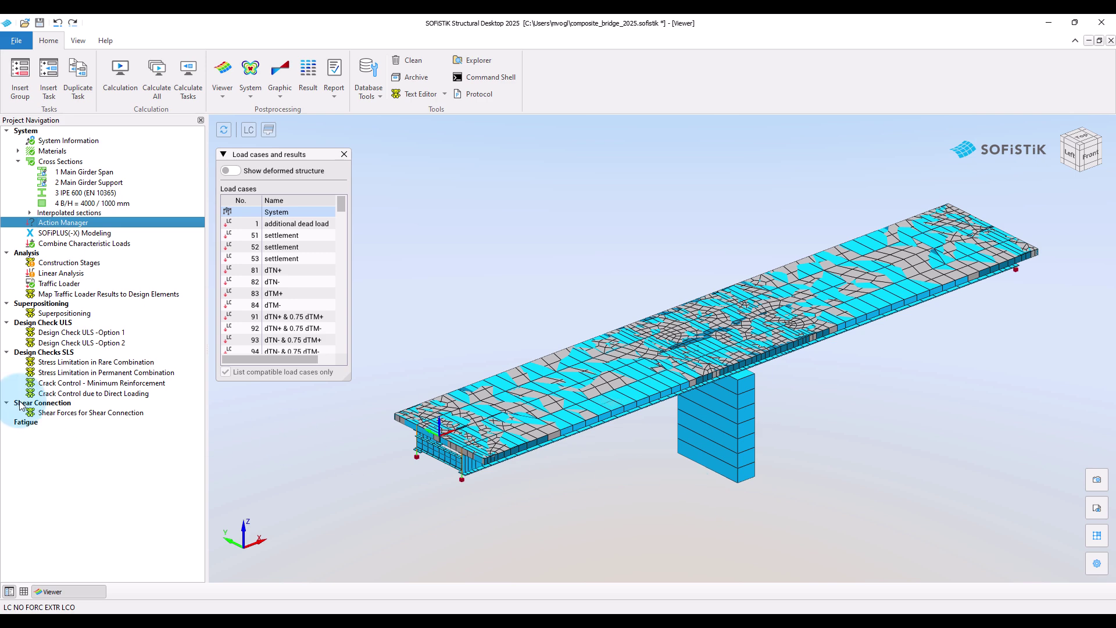
# Insert a Text Editor task into the Fatigue group named 'Superpositioning Fatigue'
pyautogui.rightClick(46, 423)
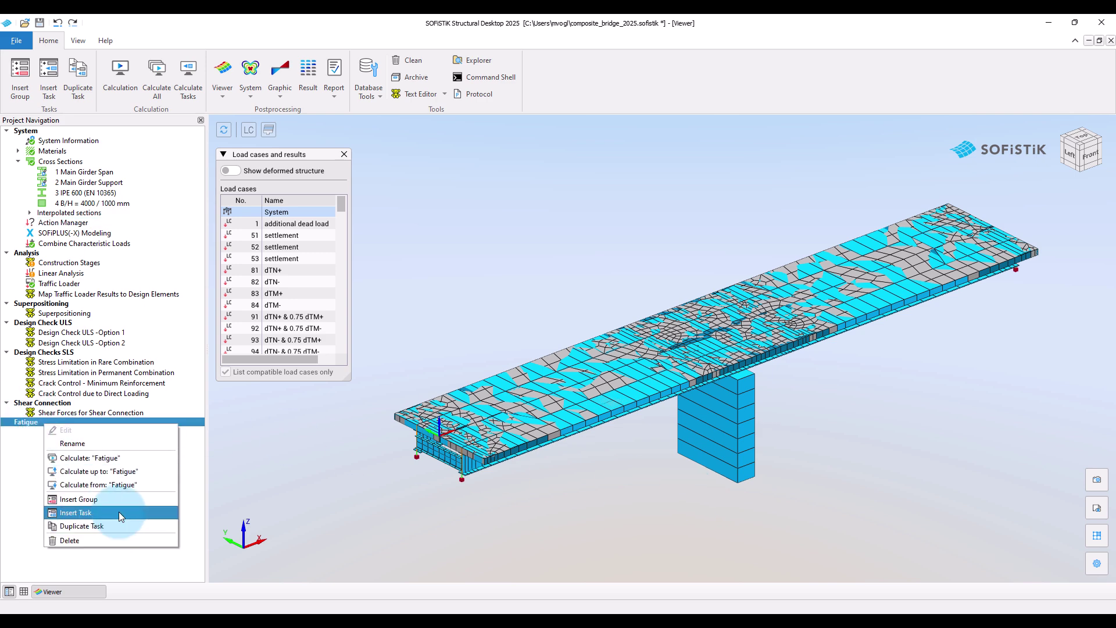
pyautogui.click(118, 511)
pyautogui.click(285, 267)
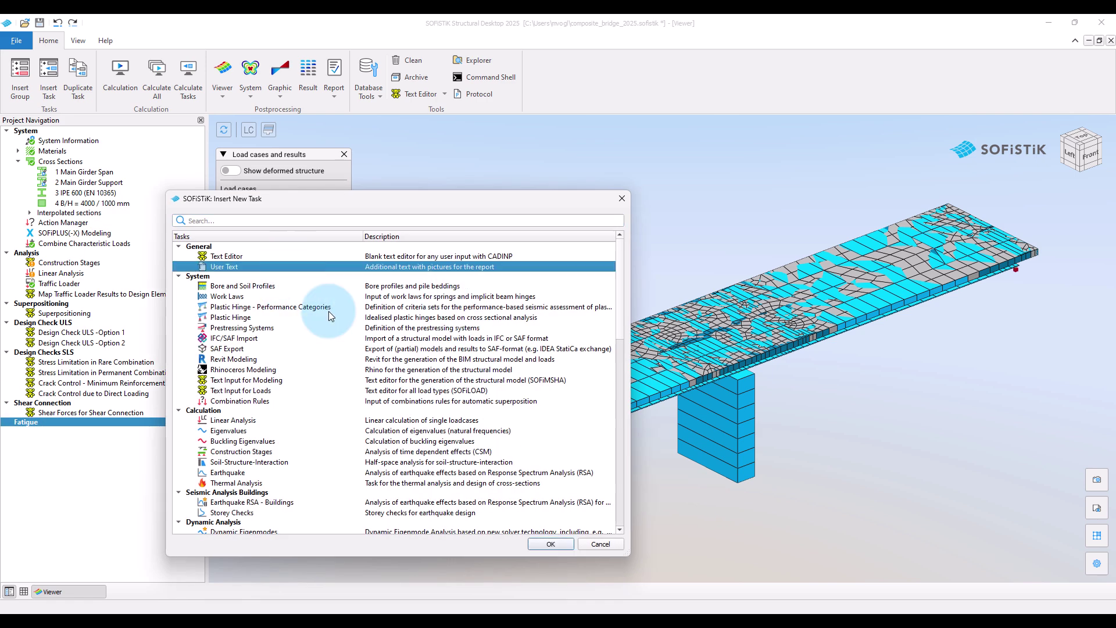
pyautogui.click(255, 257)
pyautogui.click(550, 543)
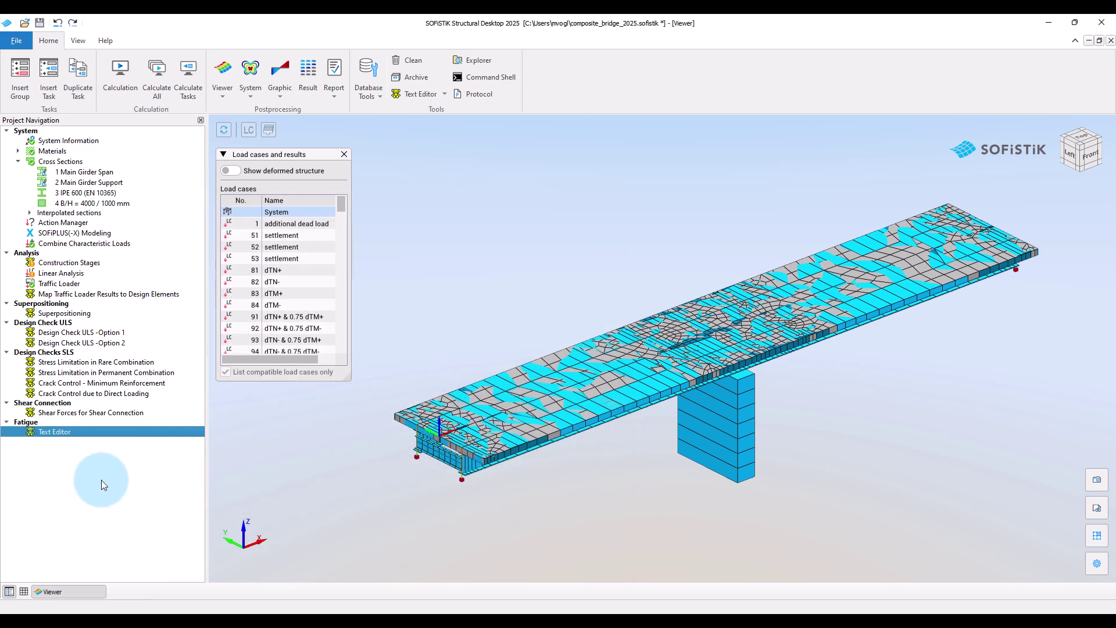
pyautogui.click(98, 433)
pyautogui.write('Superpositioning Fatigue')
# Open the Superpositioning Fatigue task and paste in the prepared MAXIMA input block
pyautogui.press('Return')
pyautogui.doubleClick(103, 431)
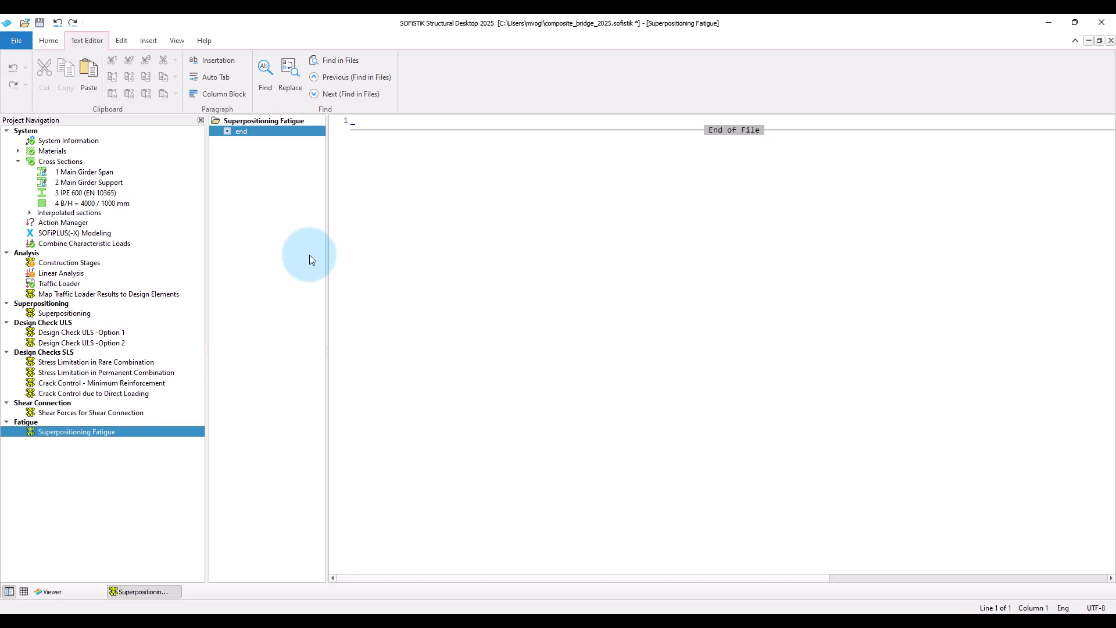
pyautogui.write("+prog maxima urs:28.2 $ base combination for fatigue head base combination for fatigue echo tabs yes echo load,fact no  $ define combination comb no 40 extr freq type bfat  act g_1  act g_2  act c_1     gamu 1.350 1 $ c+s gamu as g !!!  act c_2     gamu 1.350 1 $ c+s gamu as g !!!  act t  act f  $ define superposition targets and loadcases supp etyp  type  lc    extr  comb=40  titl='base comb fat'     'dsln'  my  3900   min  end")
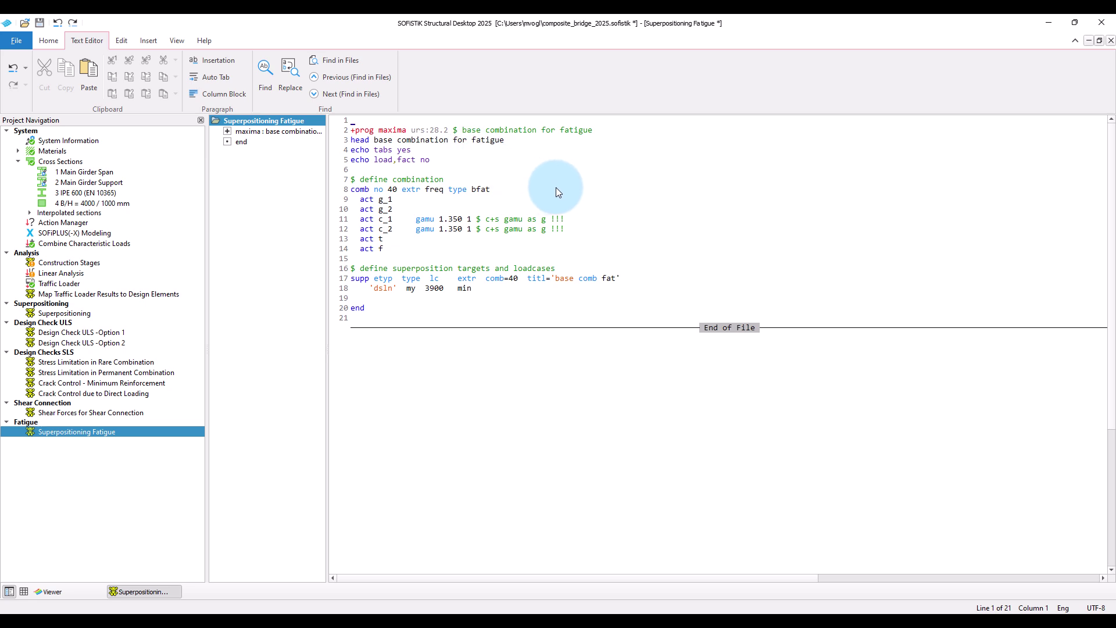
# Review the comb 40 extr freq type bfat line and its action lines g_1 to t
pyautogui.doubleClick(354, 191)
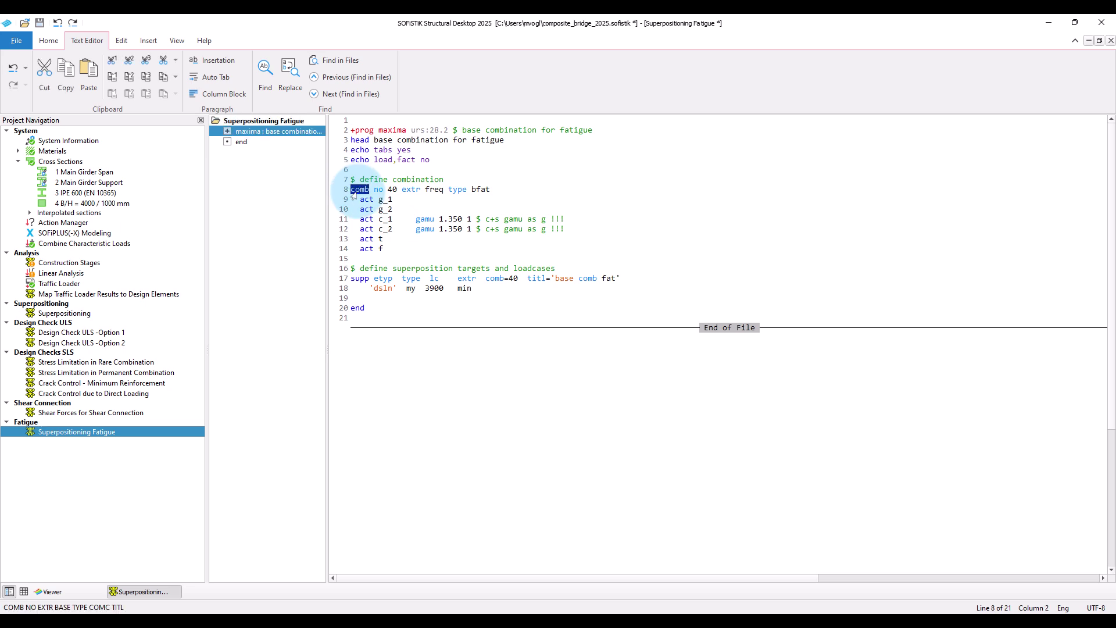
pyautogui.doubleClick(432, 192)
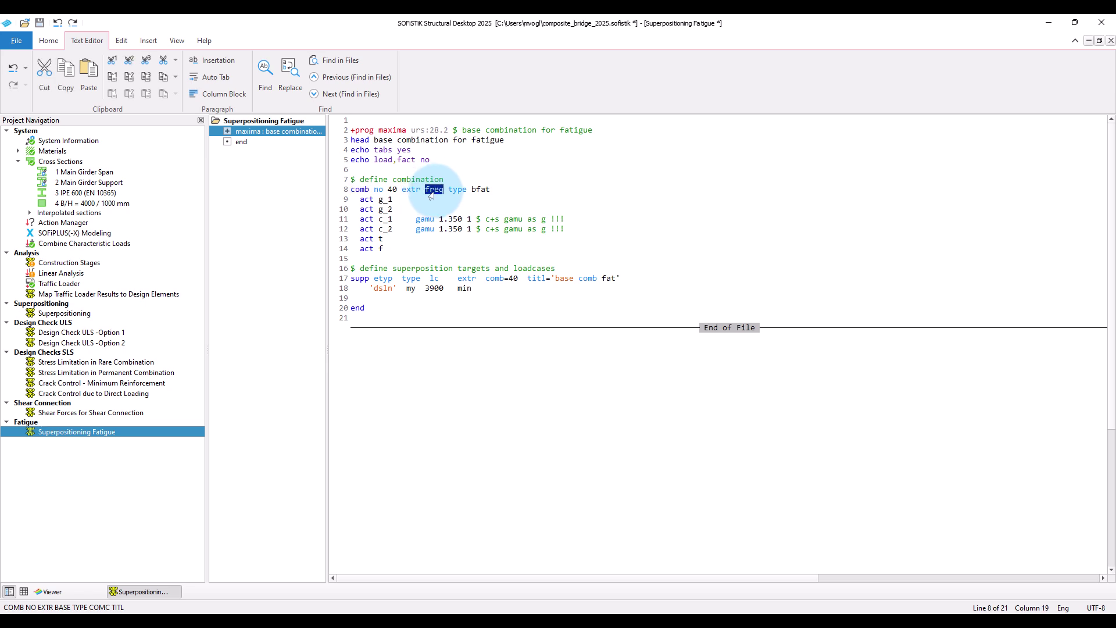
pyautogui.click(481, 192)
pyautogui.doubleClick(480, 192)
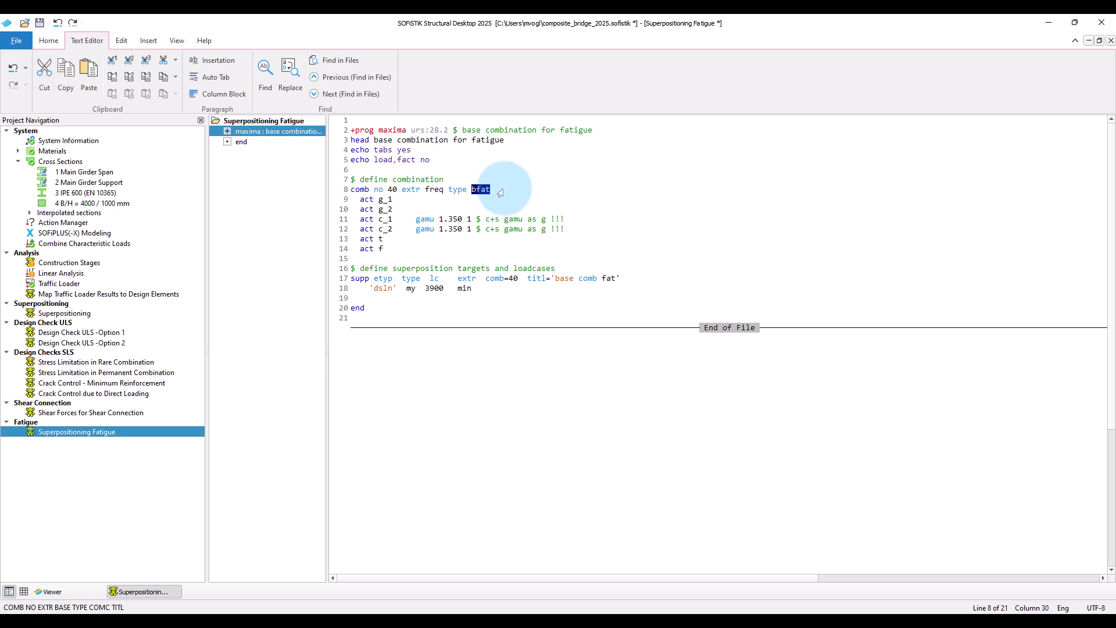
pyautogui.click(500, 193)
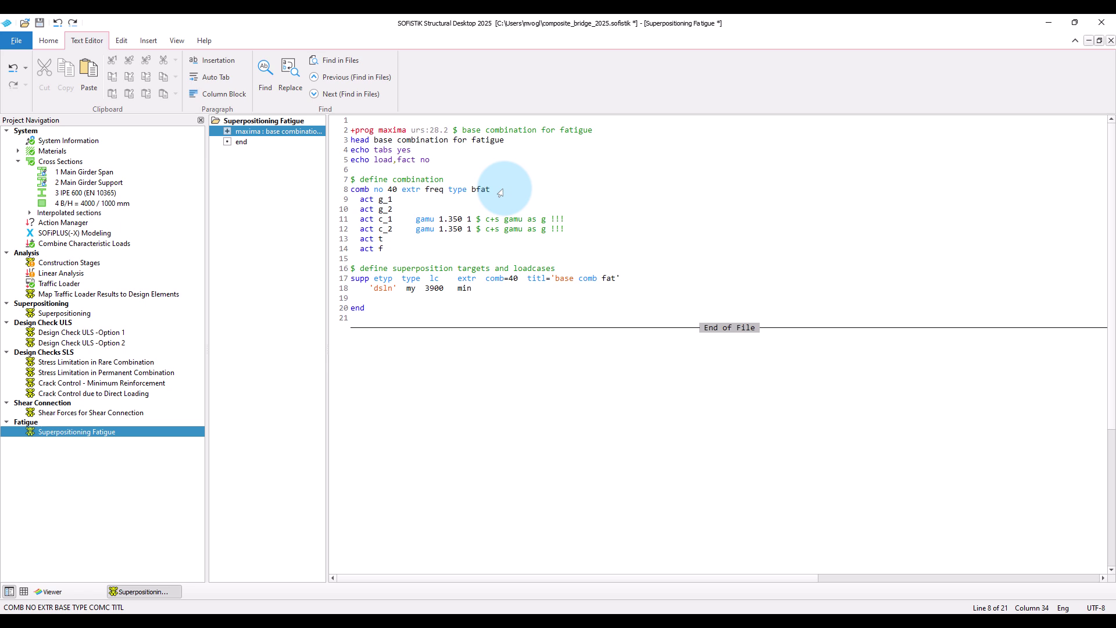
pyautogui.moveTo(355, 198); pyautogui.dragTo(395, 230)
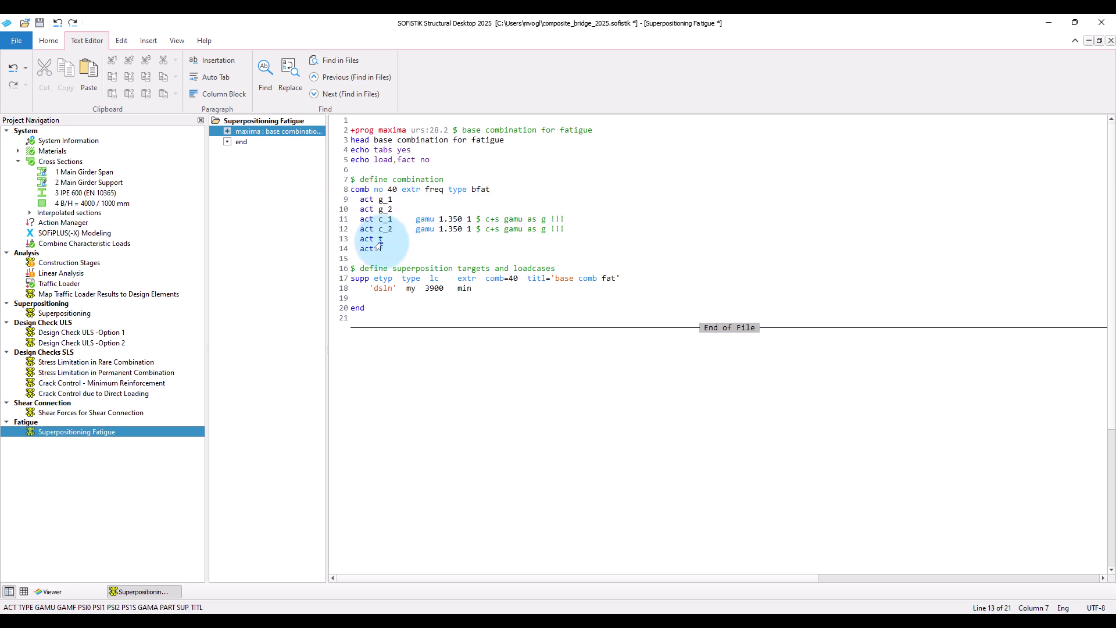
pyautogui.doubleClick(380, 239)
pyautogui.click(435, 246)
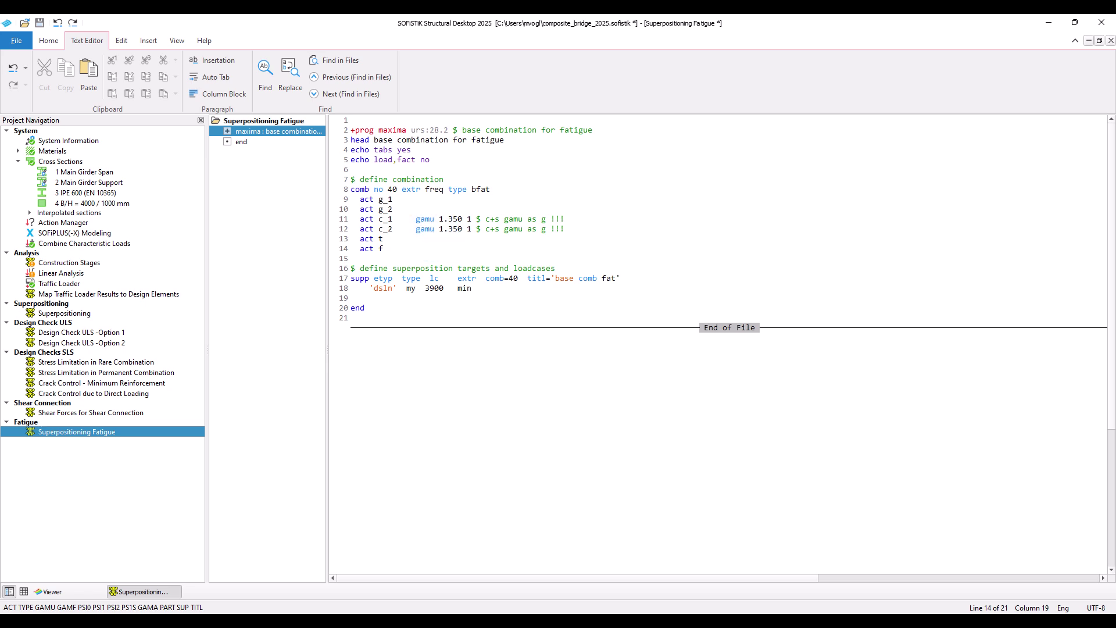
# Review the supp line superposing dsln my as min into load case 3900
pyautogui.click(362, 281)
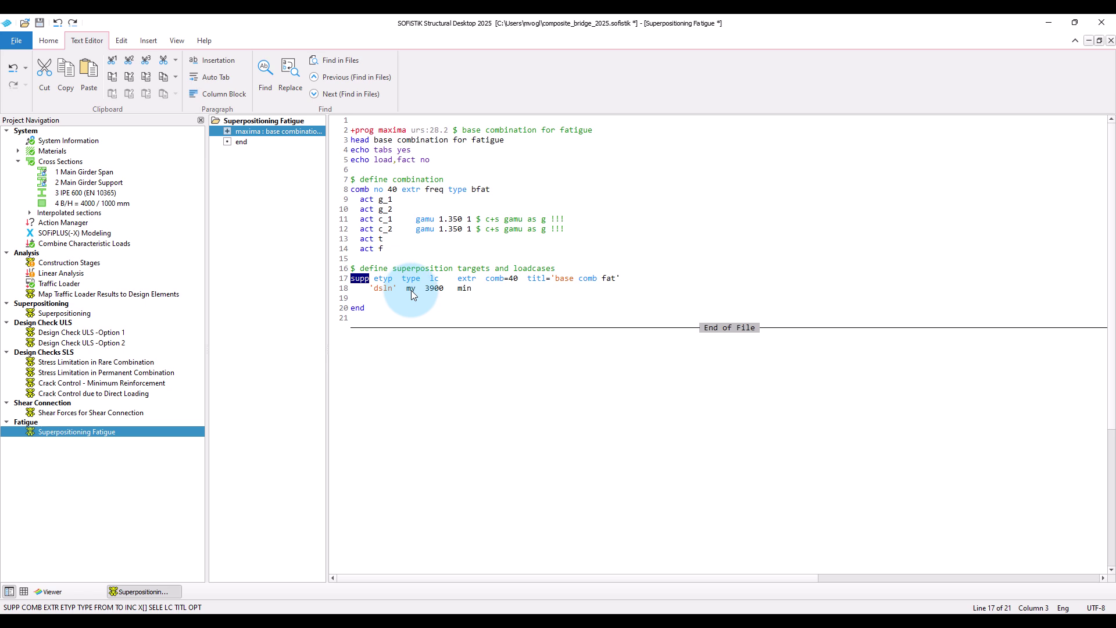
pyautogui.click(410, 291)
pyautogui.doubleClick(464, 288)
pyautogui.doubleClick(411, 289)
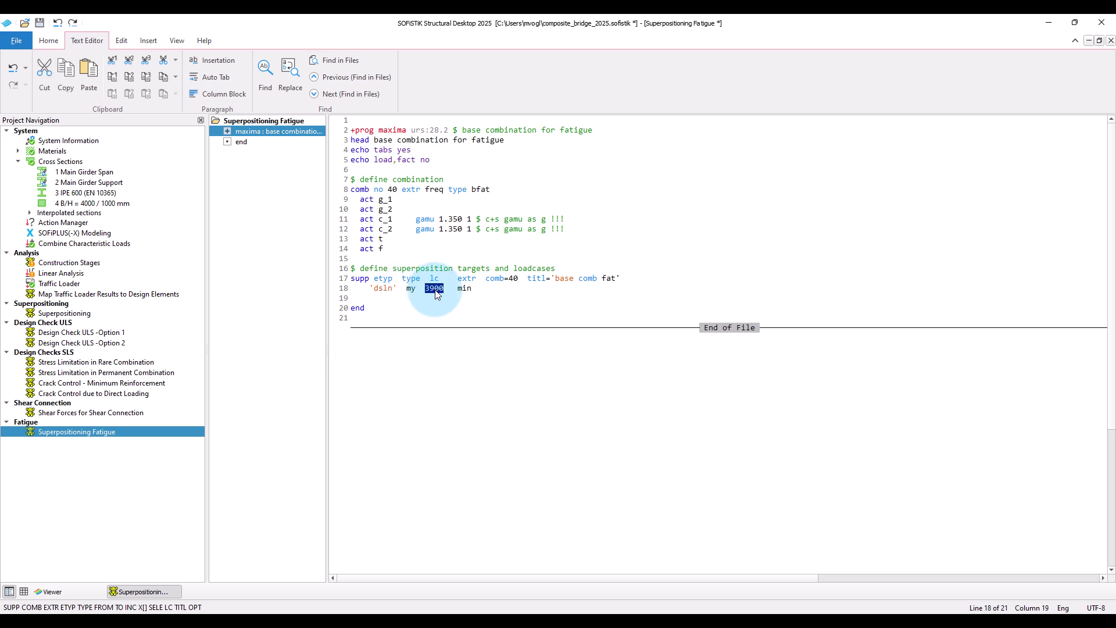
pyautogui.click(496, 298)
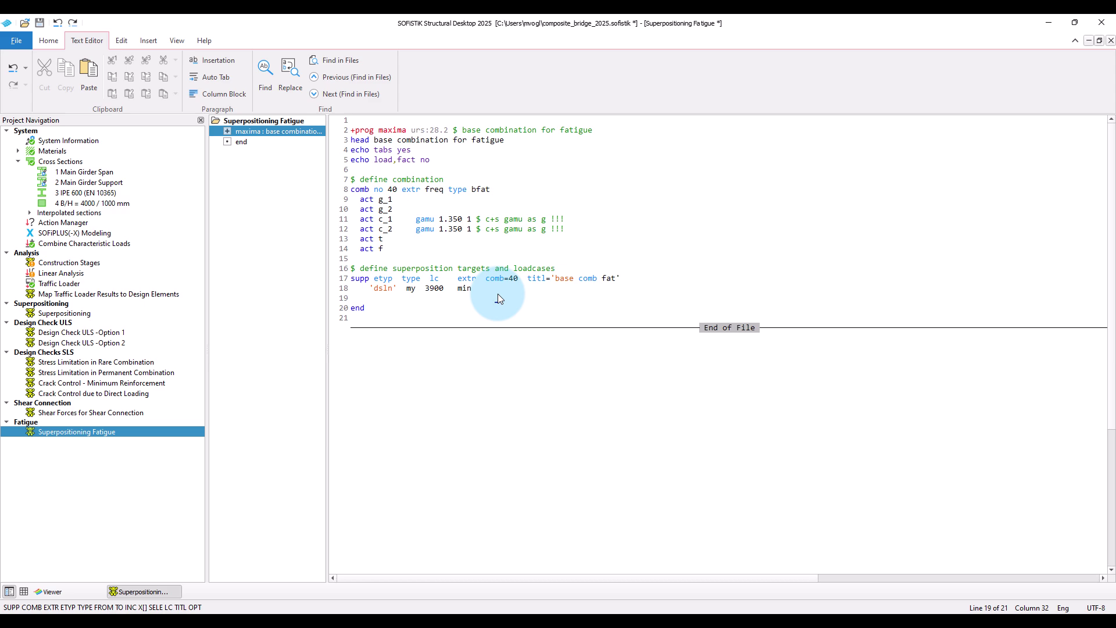
# Add the predefined FAT Fatigue traffic loading action and close the Action Manager keeping changes
pyautogui.doubleClick(67, 222)
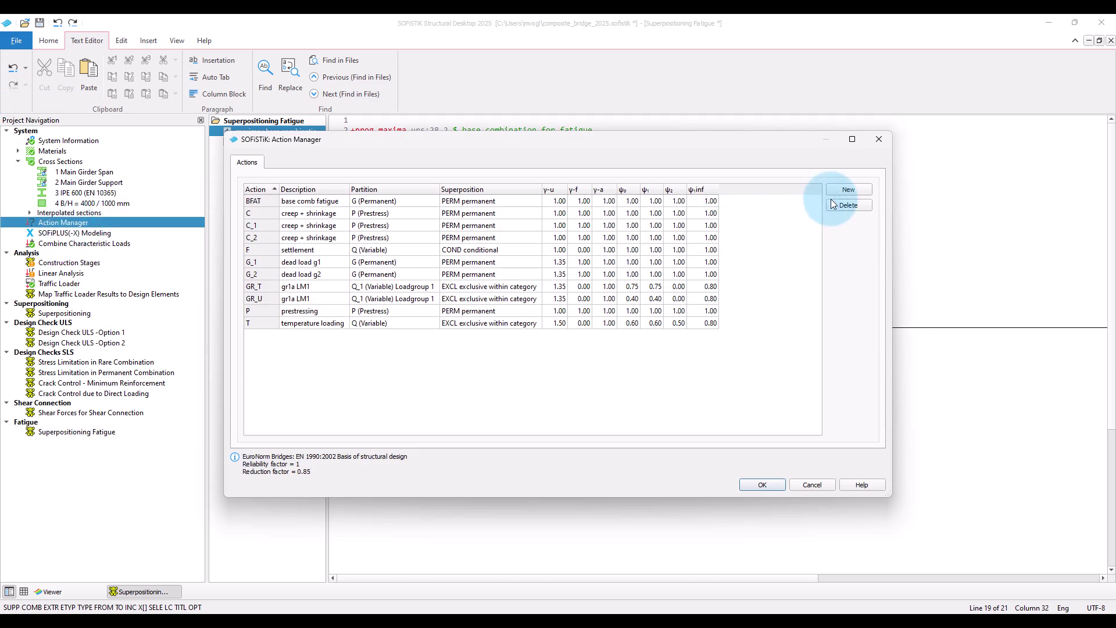
pyautogui.click(834, 196)
pyautogui.click(558, 270)
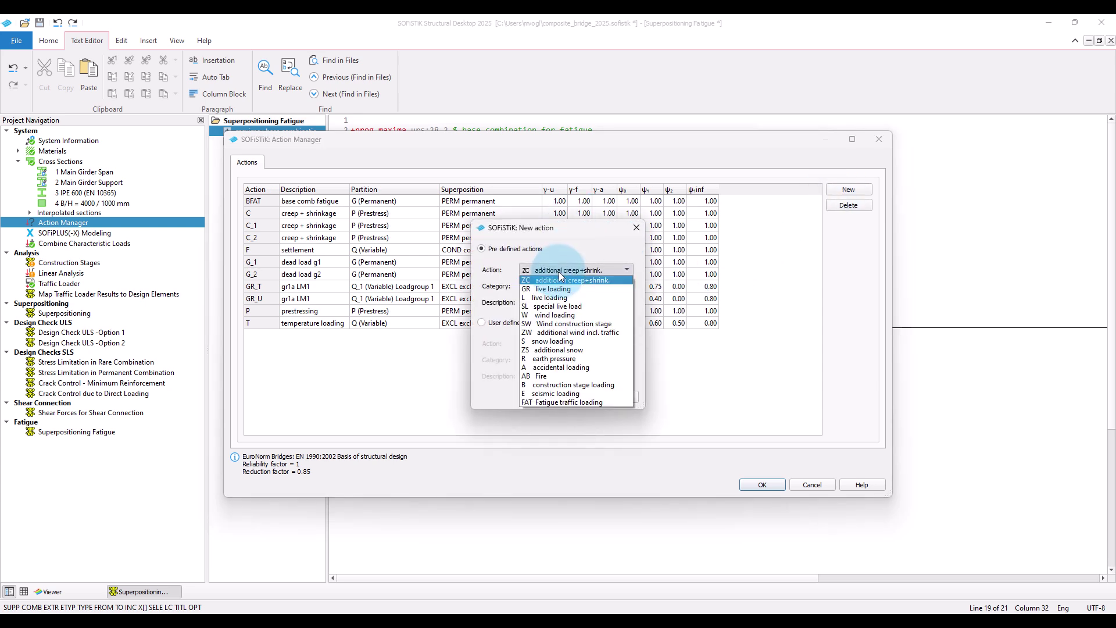
pyautogui.click(587, 402)
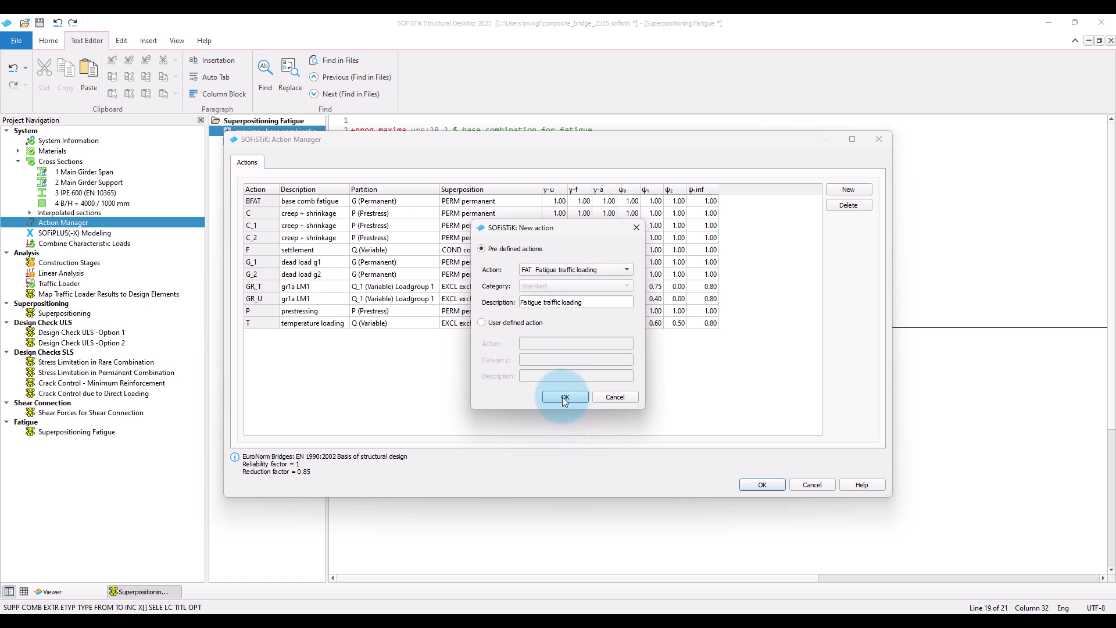
pyautogui.click(564, 395)
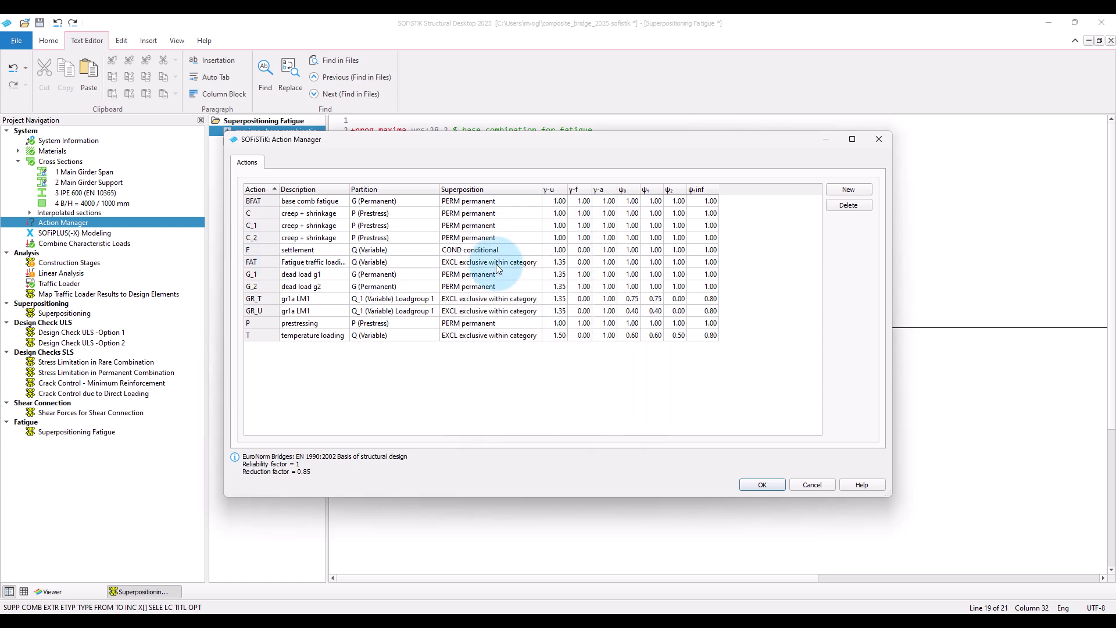
pyautogui.click(751, 484)
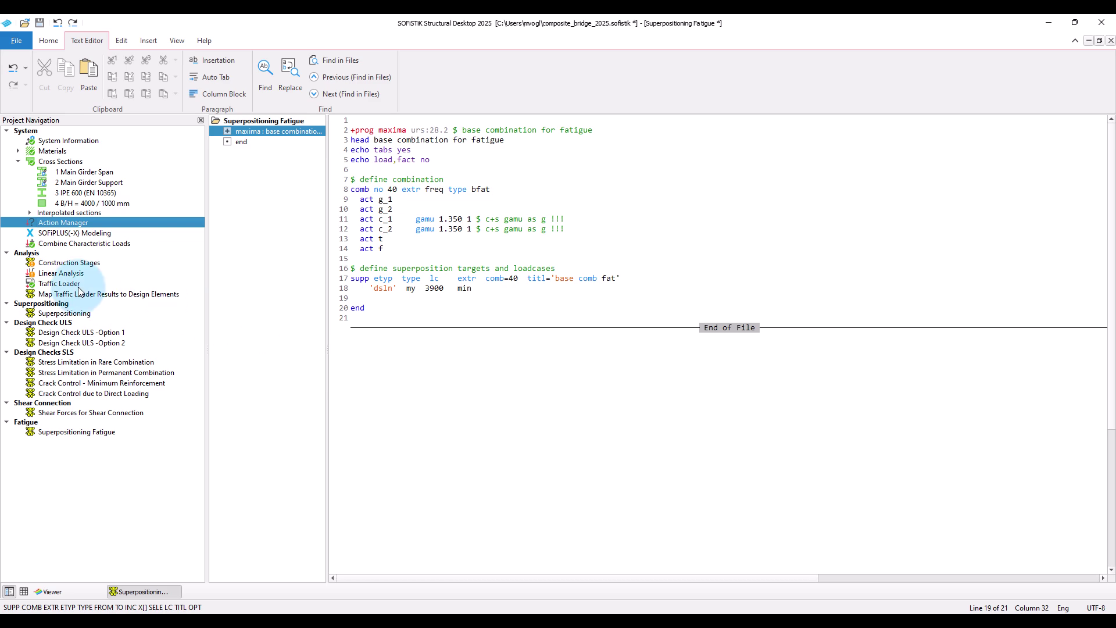
# Import load train EN 1991-2 Fatigue Load FLM3 (1201, 120.0 kN axle) into the Traffic Loader
pyautogui.doubleClick(67, 284)
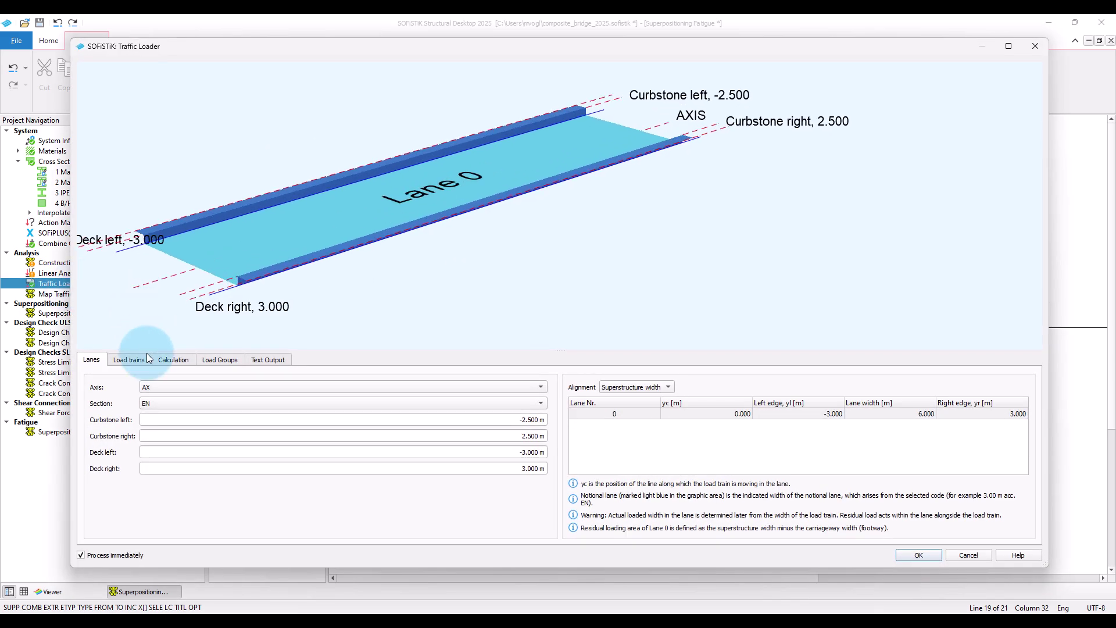
pyautogui.click(129, 360)
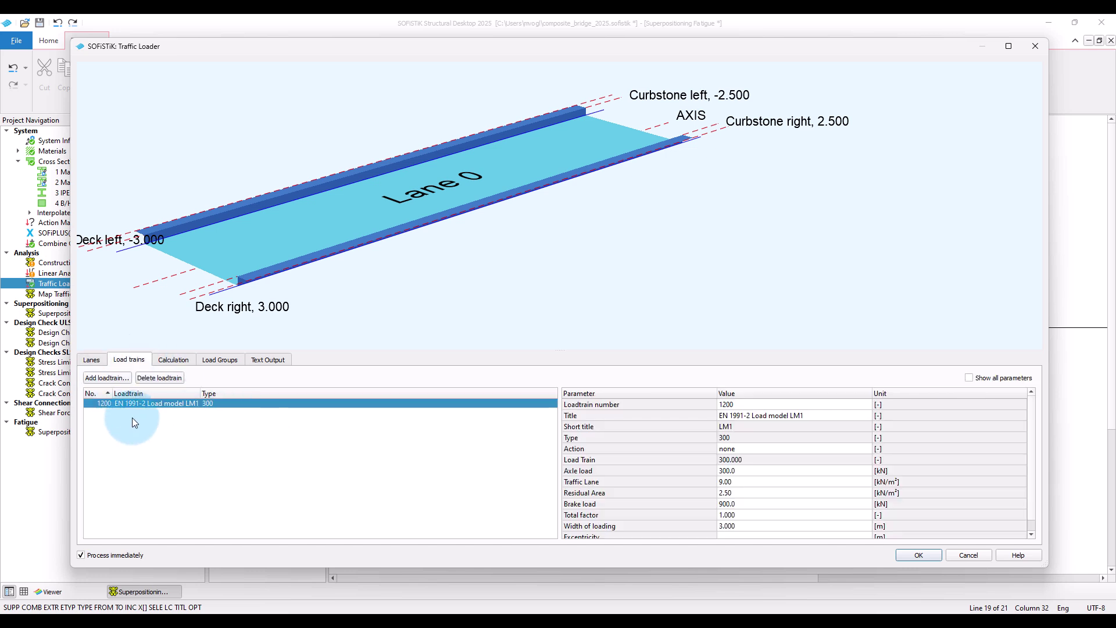
pyautogui.click(113, 383)
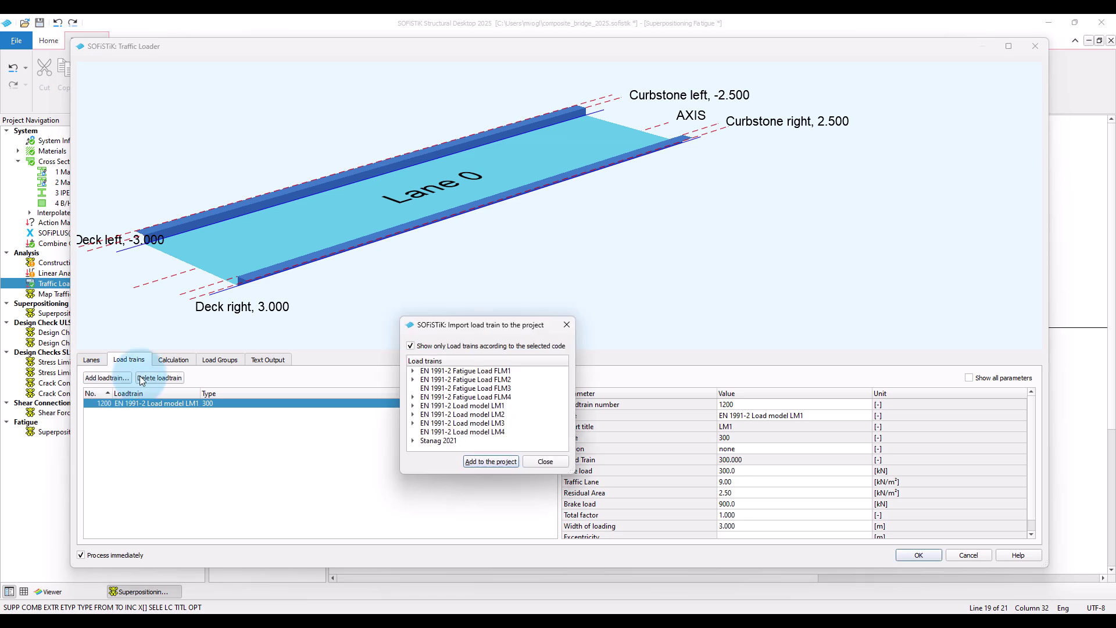
pyautogui.click(436, 388)
pyautogui.click(503, 464)
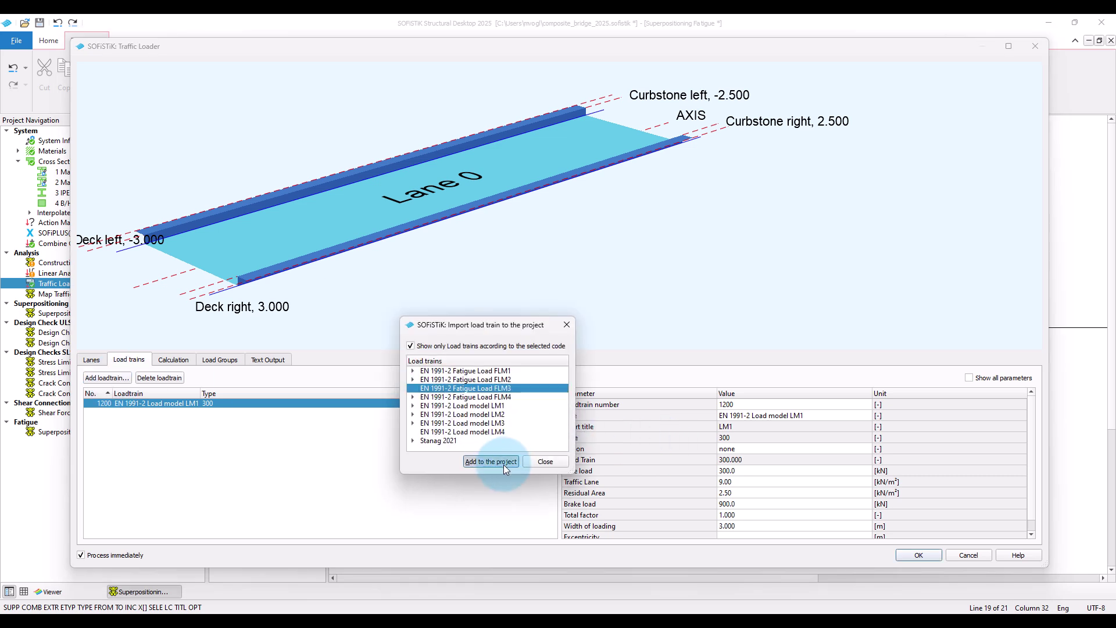
pyautogui.click(545, 462)
pyautogui.click(207, 411)
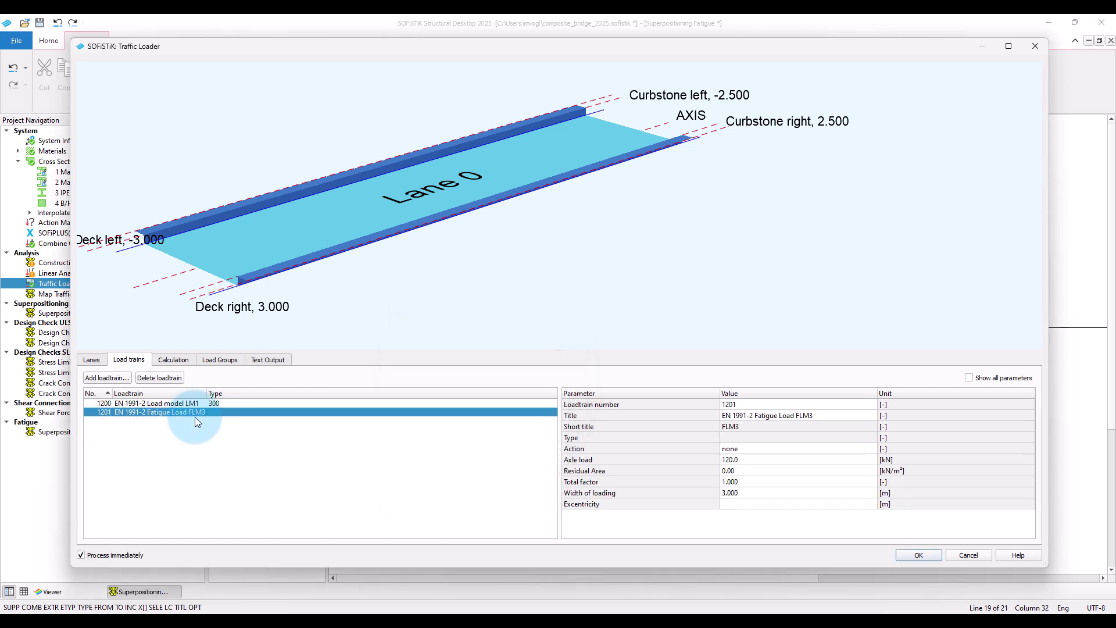
# Create load group 3 with action FAT and title FAT
pyautogui.click(233, 367)
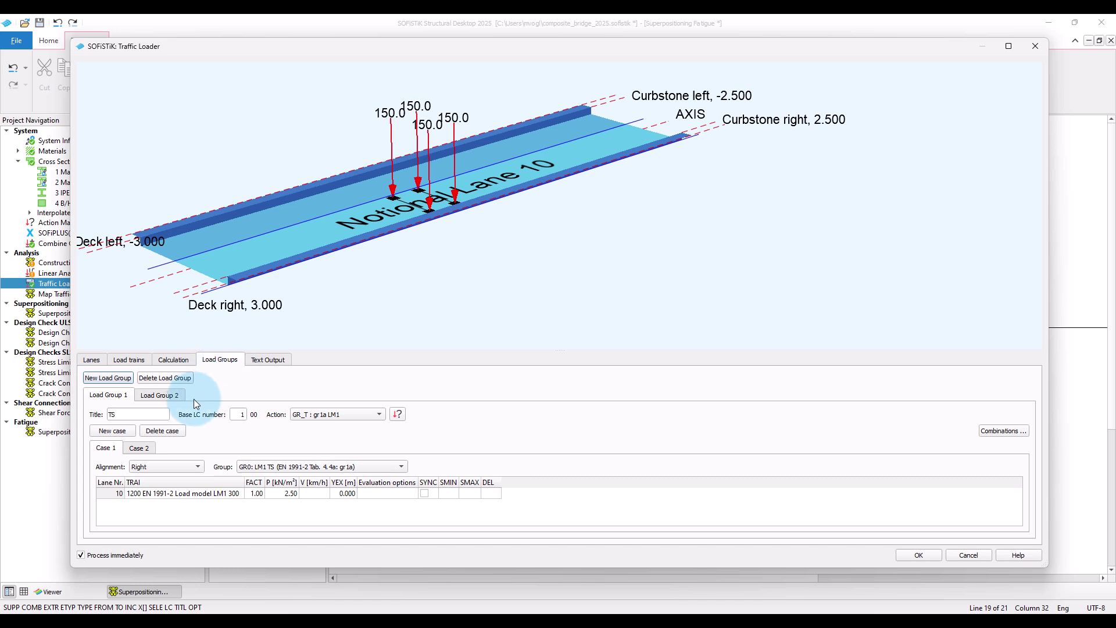
pyautogui.click(100, 380)
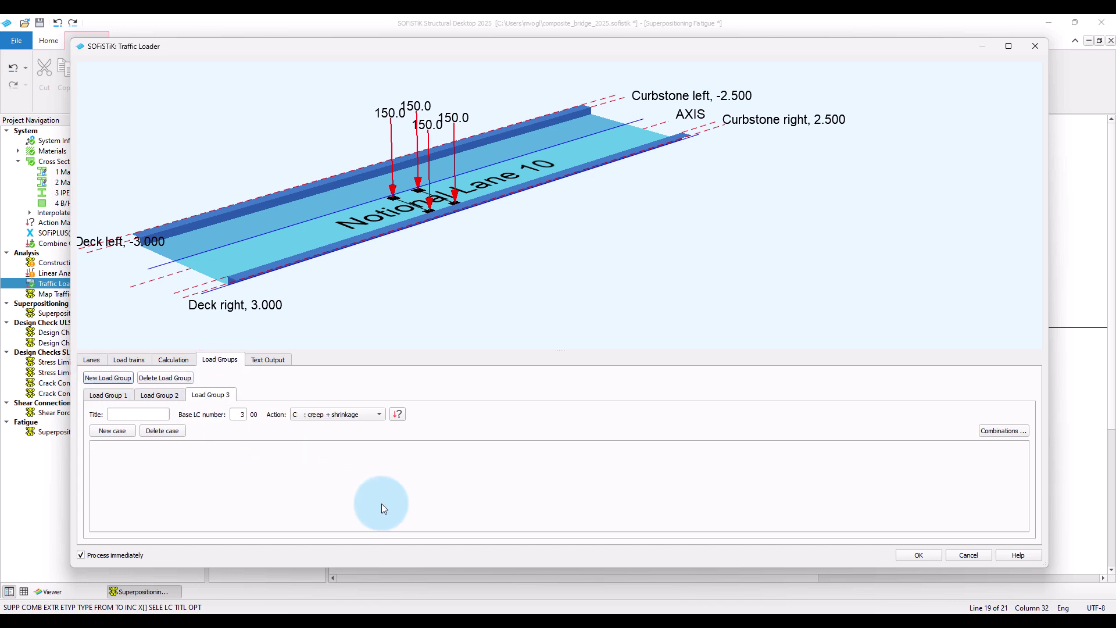
pyautogui.click(338, 419)
pyautogui.click(328, 491)
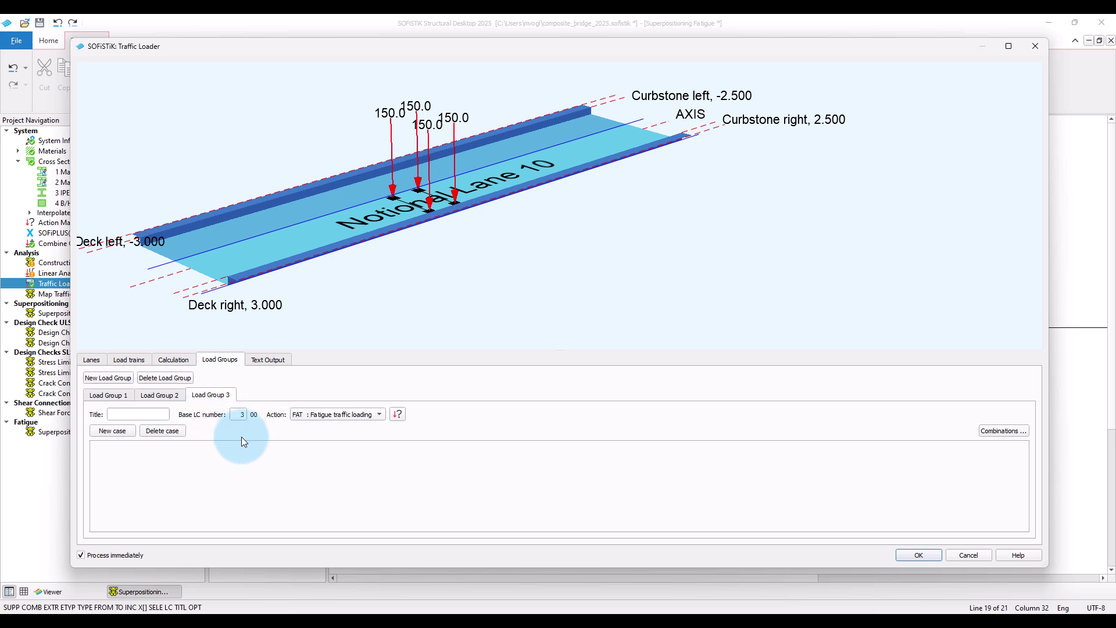
pyautogui.click(162, 417)
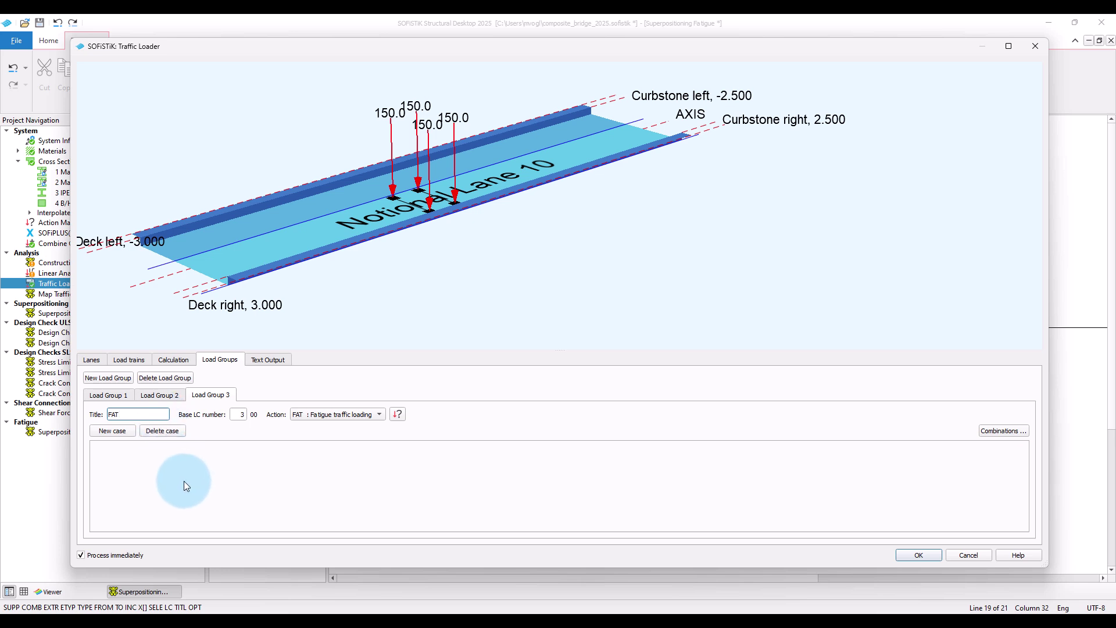
# Add two cases running FLM3 train 1201: Right on lane 10 and Left on lane 20
pyautogui.click(113, 431)
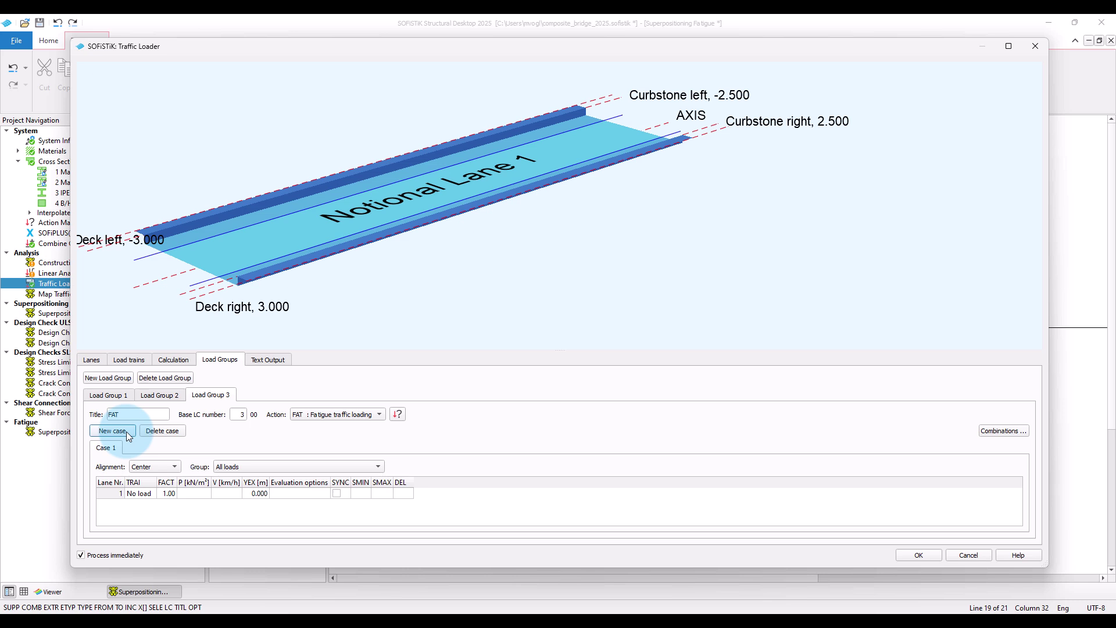
pyautogui.click(150, 470)
pyautogui.click(162, 489)
pyautogui.click(151, 494)
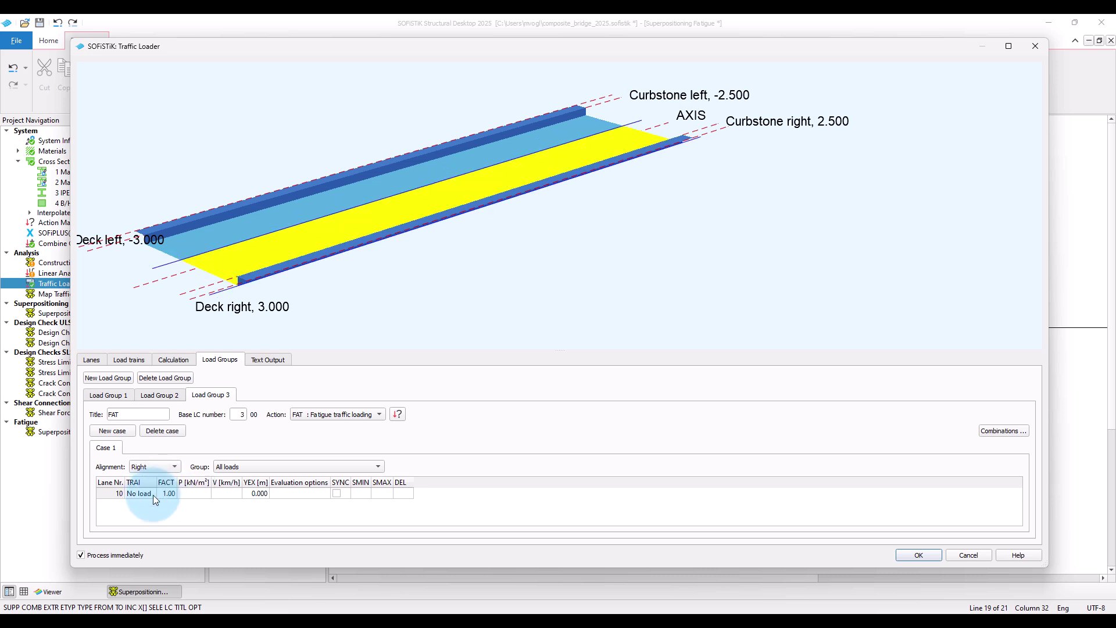
pyautogui.click(148, 494)
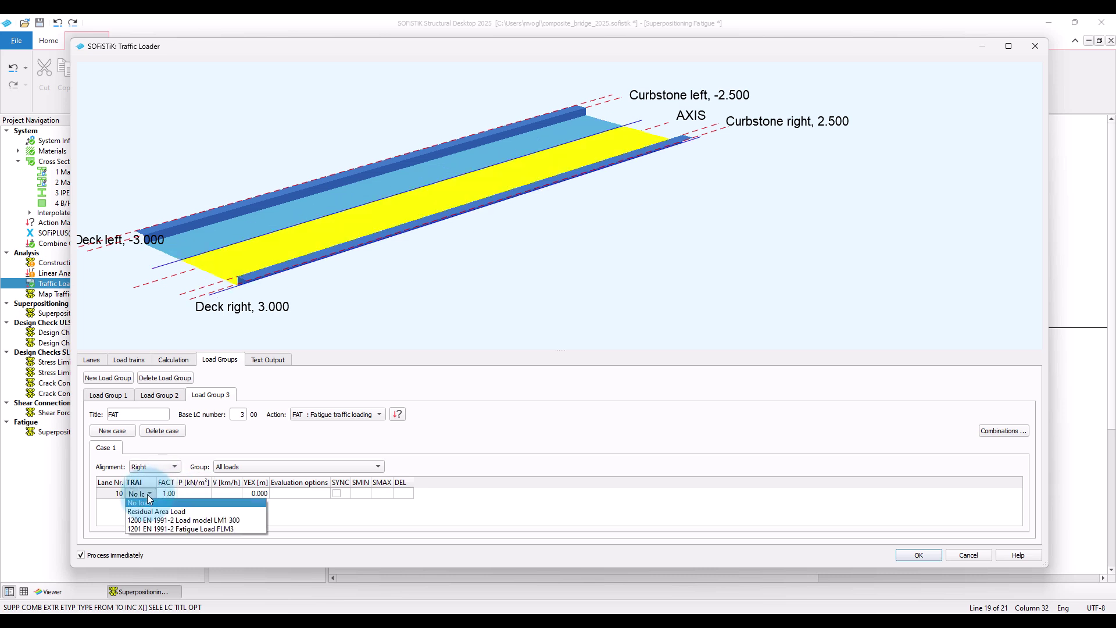
pyautogui.click(165, 529)
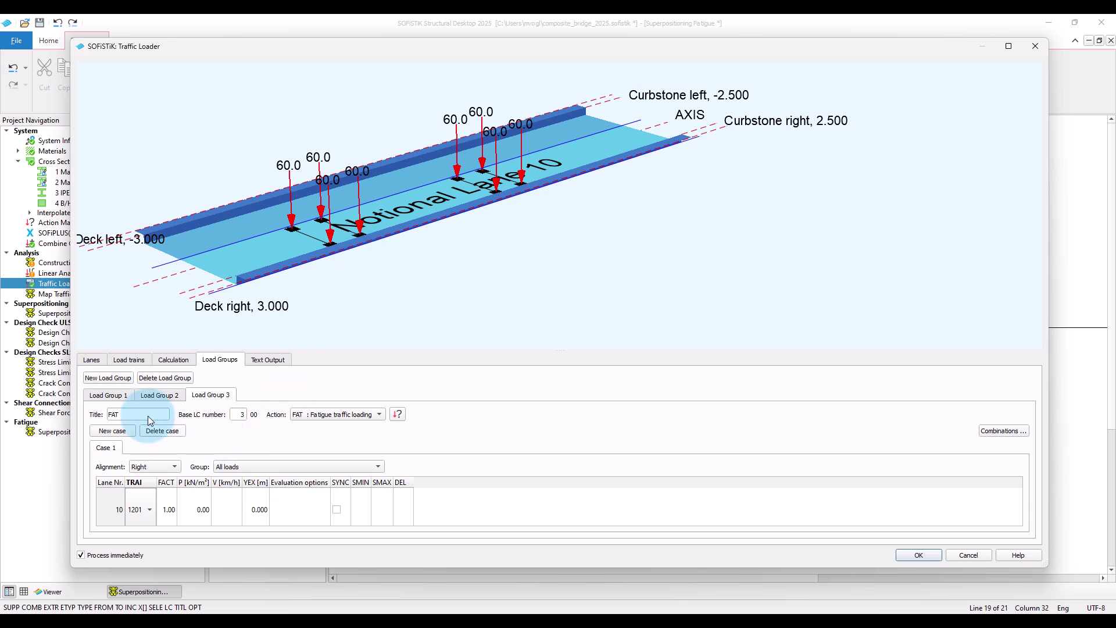
pyautogui.click(124, 432)
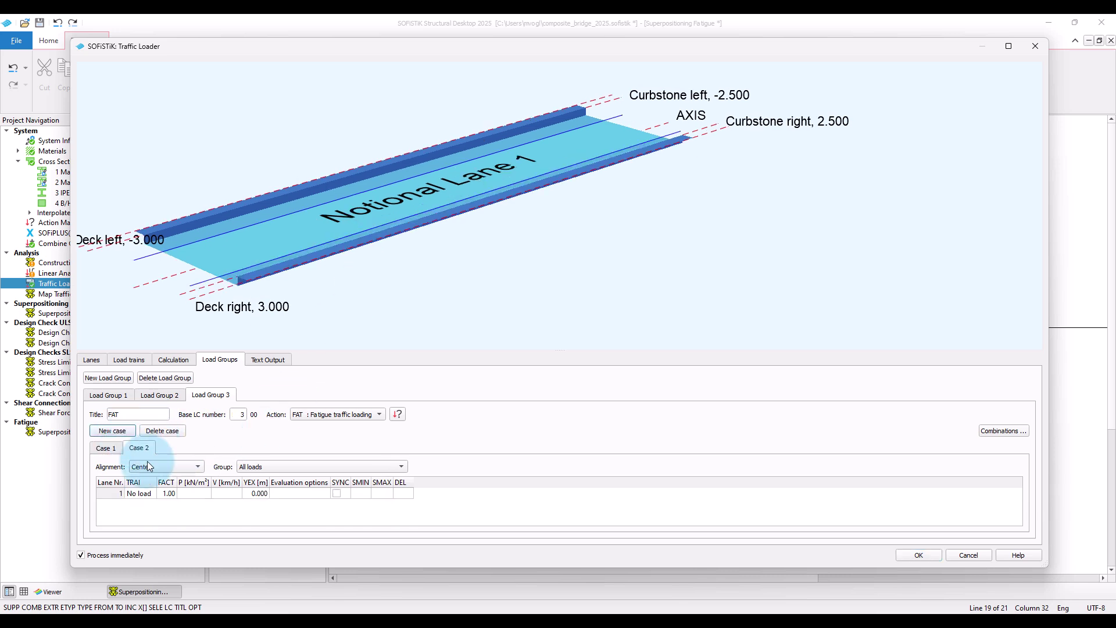
pyautogui.click(151, 466)
pyautogui.click(149, 496)
pyautogui.click(137, 495)
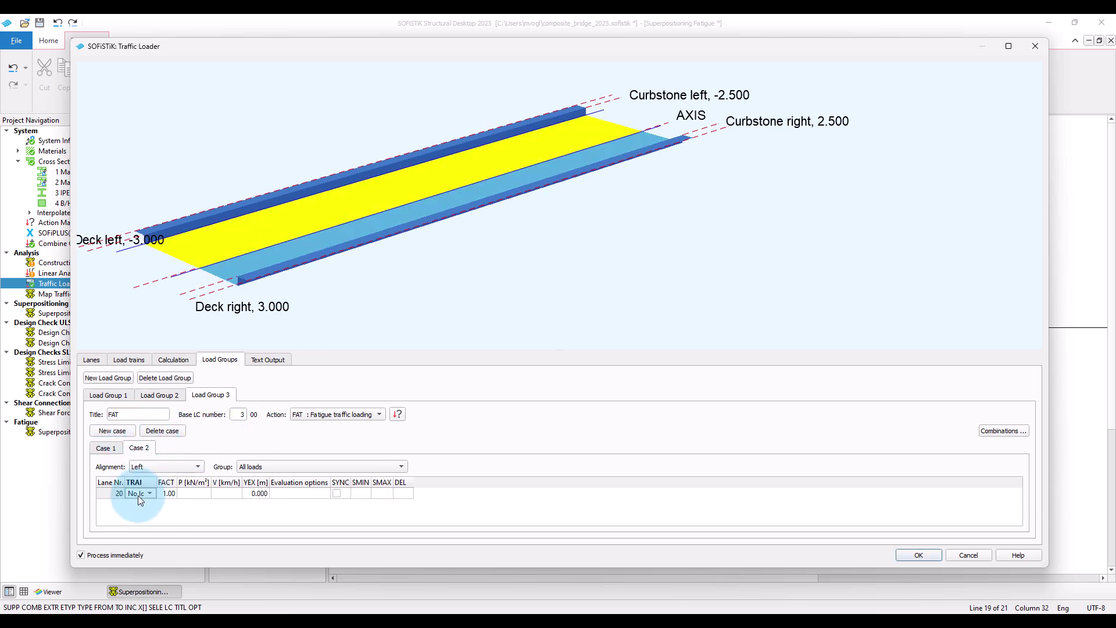
pyautogui.click(138, 495)
pyautogui.click(158, 528)
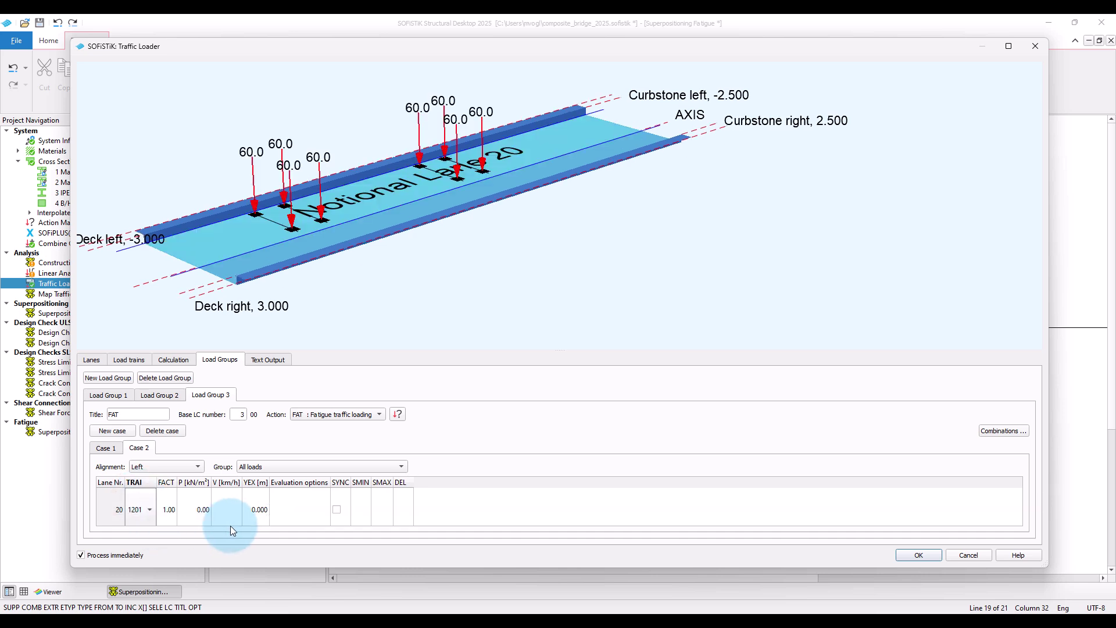
# Accept the Traffic Loader setup and calculate, finishing with 0 errors and 0 warnings
pyautogui.click(917, 555)
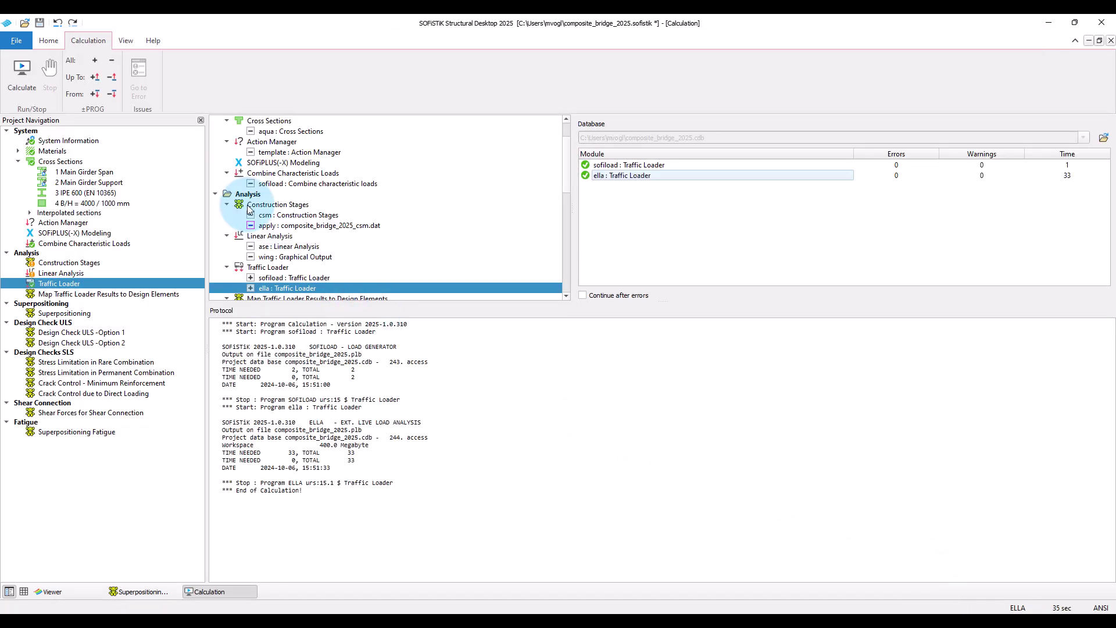
pyautogui.click(46, 42)
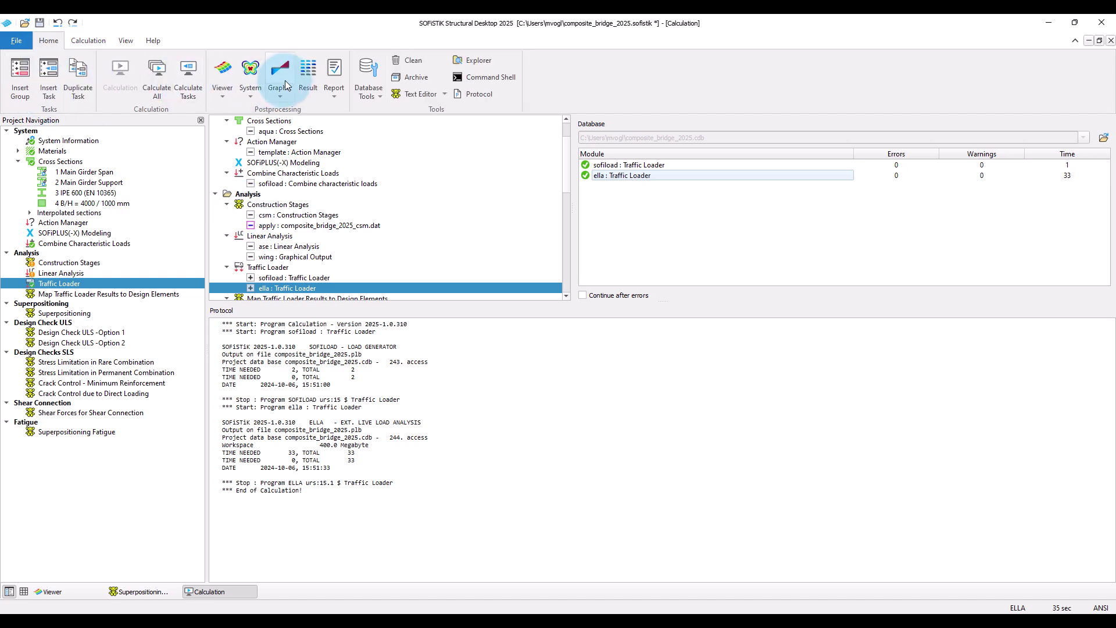
# In SOFiSTiK Graphic, plot the beams' bending moment My with value labels
pyautogui.click(280, 76)
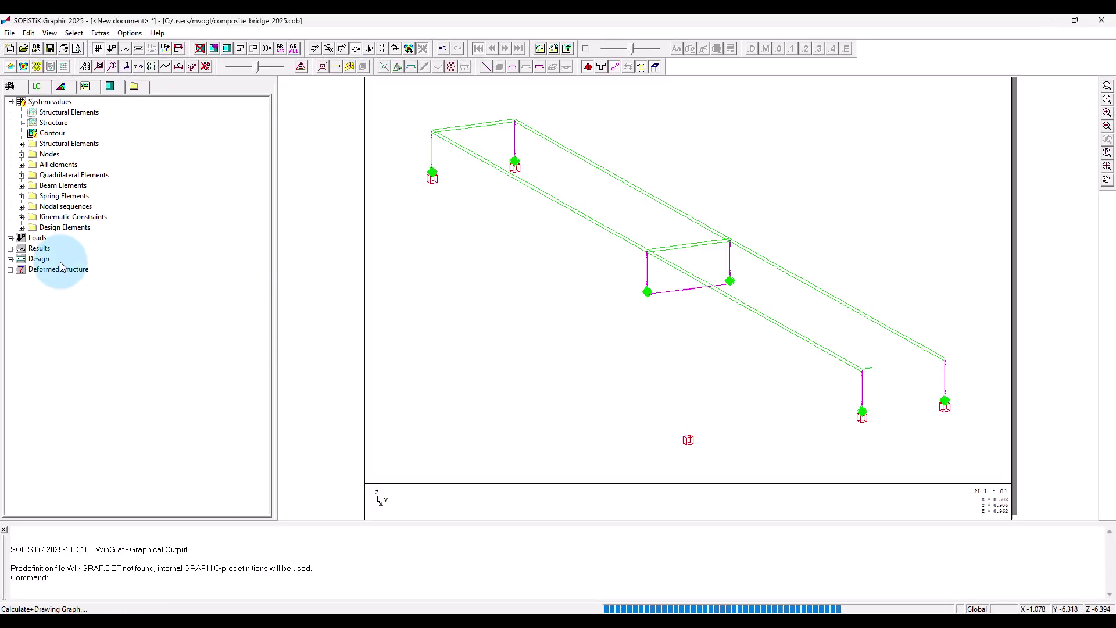
pyautogui.click(10, 248)
pyautogui.click(22, 280)
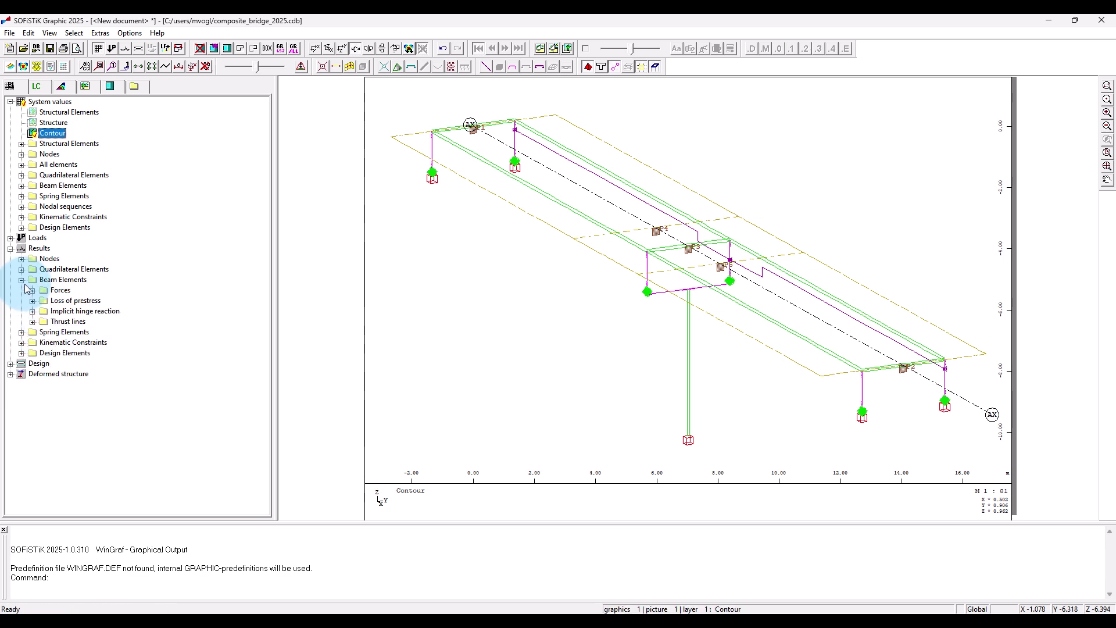
pyautogui.click(33, 290)
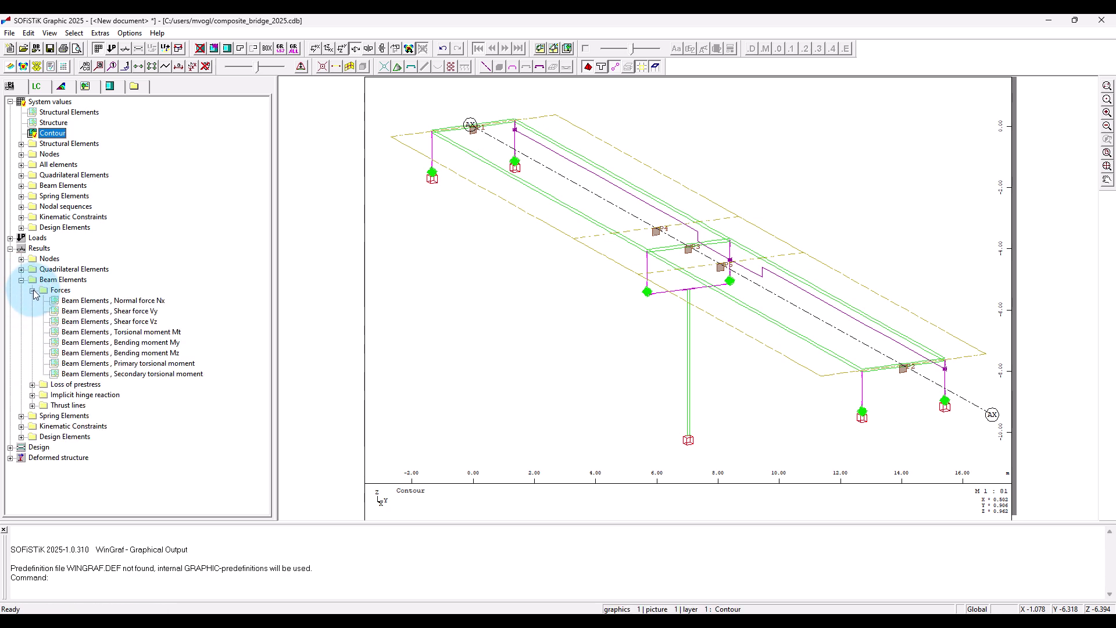
pyautogui.doubleClick(124, 343)
pyautogui.click(964, 344)
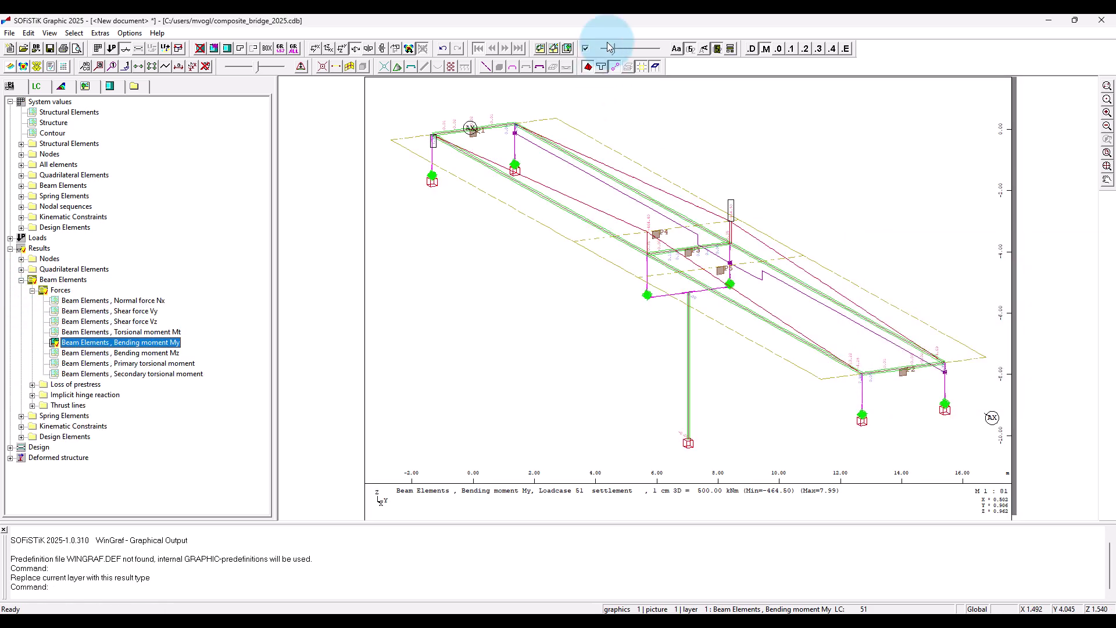
pyautogui.moveTo(610, 46); pyautogui.dragTo(628, 46)
# Show the My plot for load cases 301, 309 and 310 MAX-My FAT
pyautogui.click(36, 86)
pyautogui.doubleClick(52, 289)
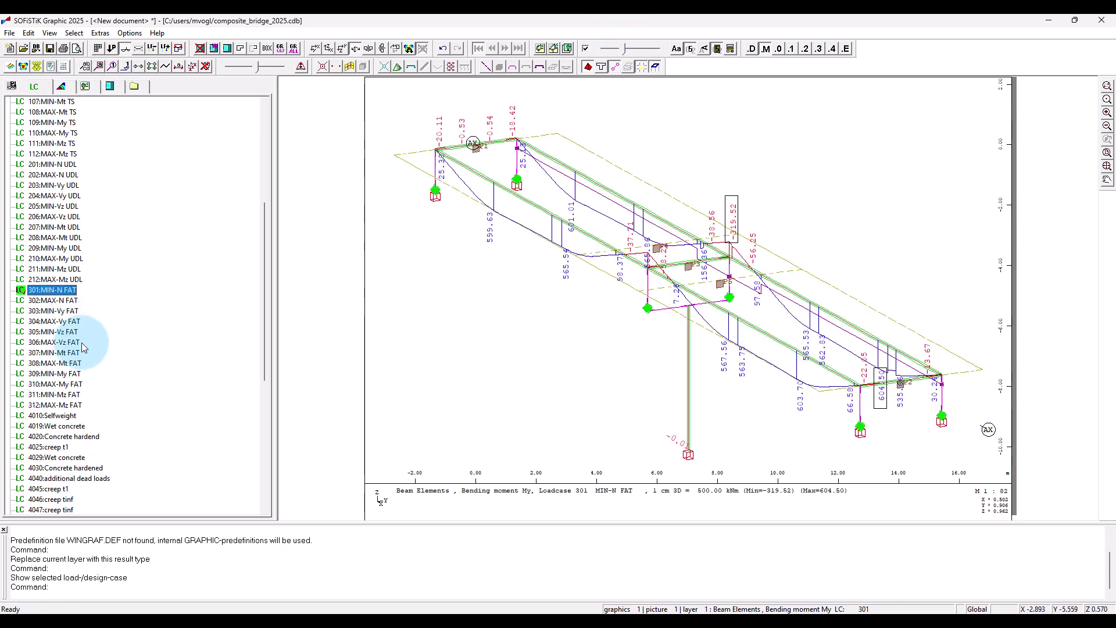
pyautogui.doubleClick(81, 374)
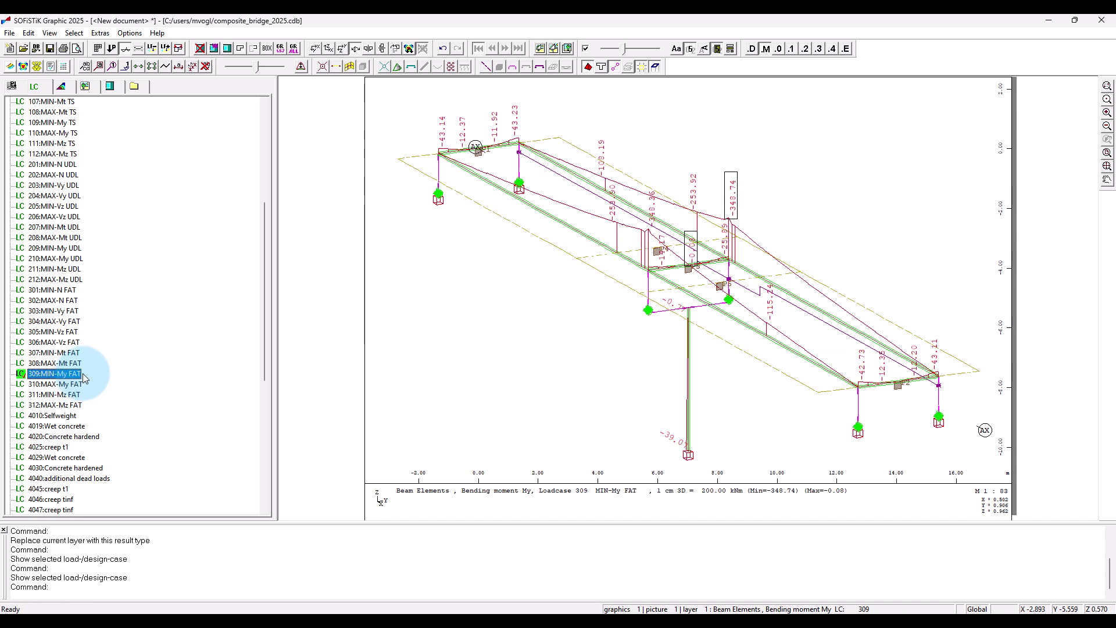
pyautogui.press('Down')
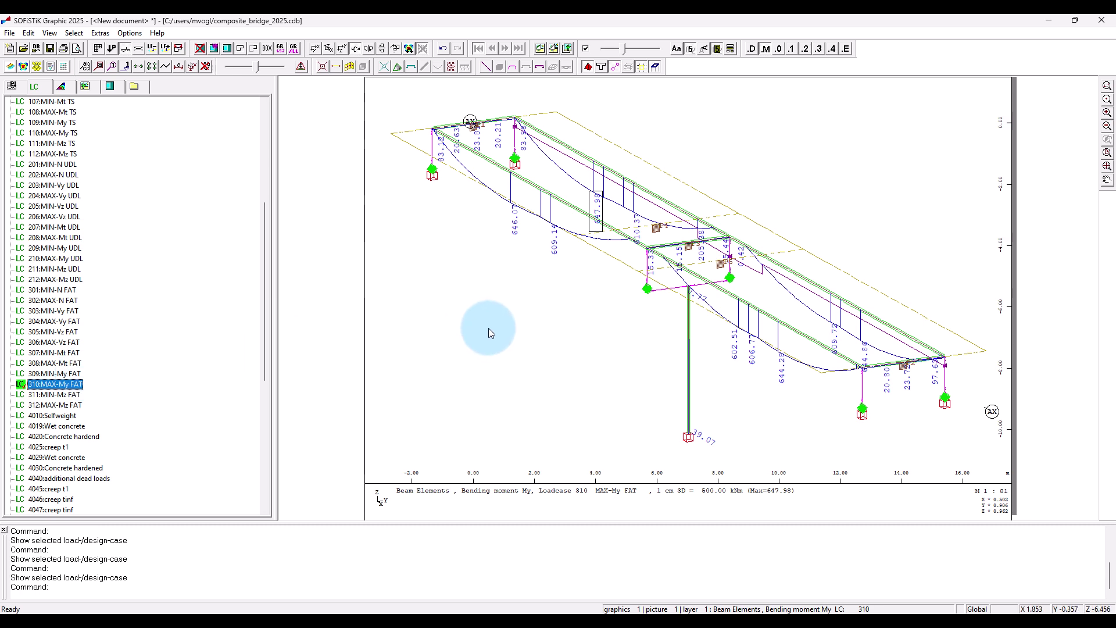
# Add a line lc (301 312 1) to the Map Traffic Loader Results input and calculate it
pyautogui.moveTo(640, 614)
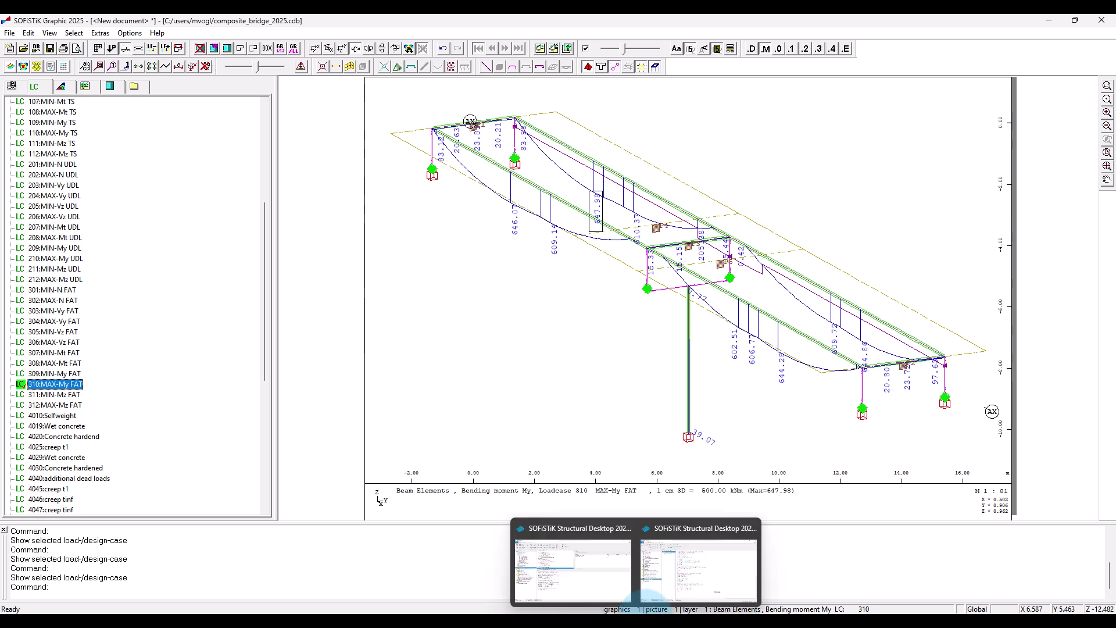
pyautogui.click(574, 577)
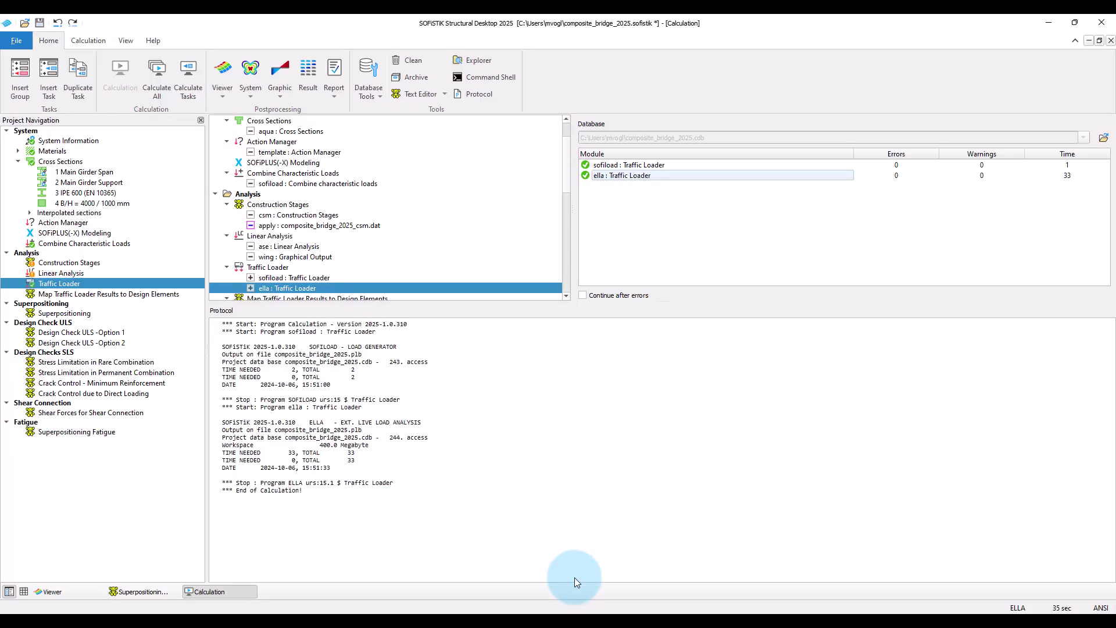
pyautogui.doubleClick(144, 294)
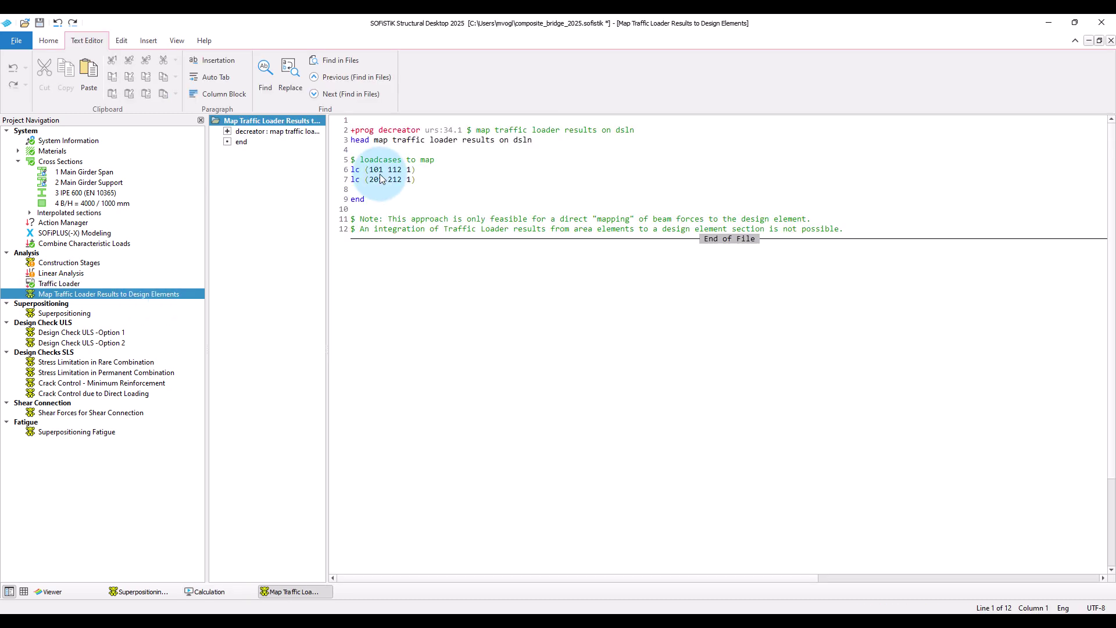
pyautogui.click(371, 180)
pyautogui.hotkey('ctrl', 'd')
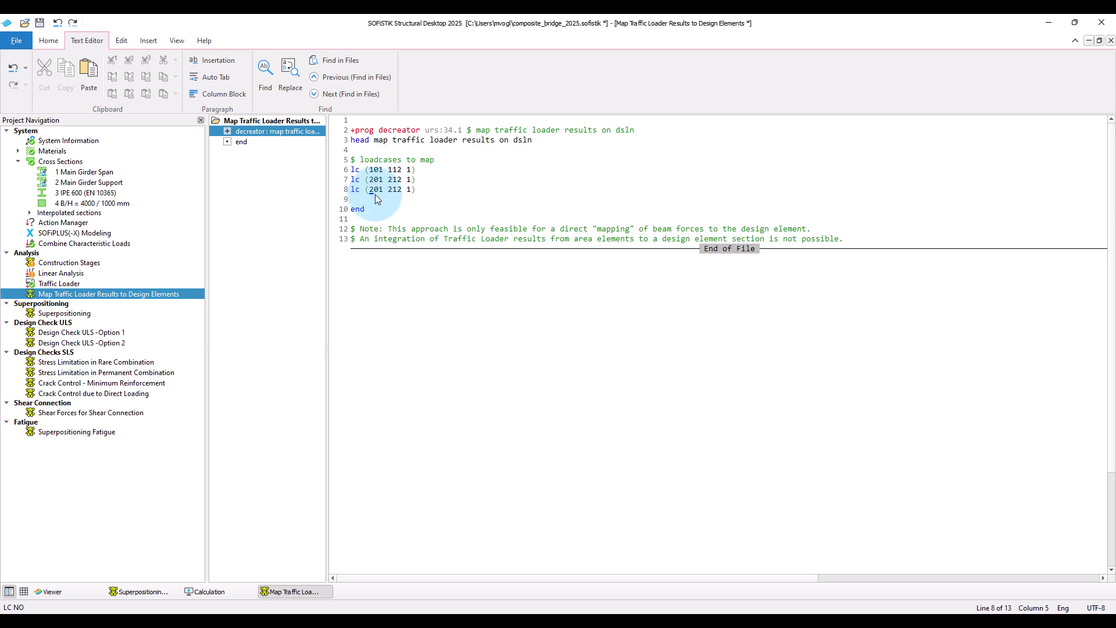
pyautogui.press('Delete')
pyautogui.write('3')
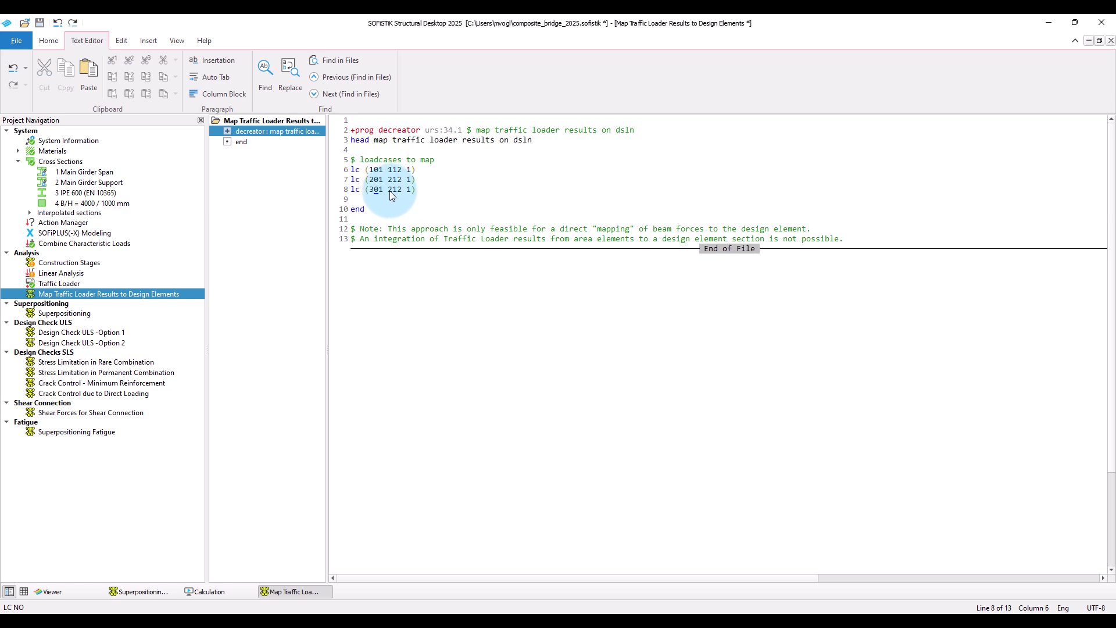
pyautogui.click(392, 196)
pyautogui.hotkey('shift', 'Left')
pyautogui.write('3')
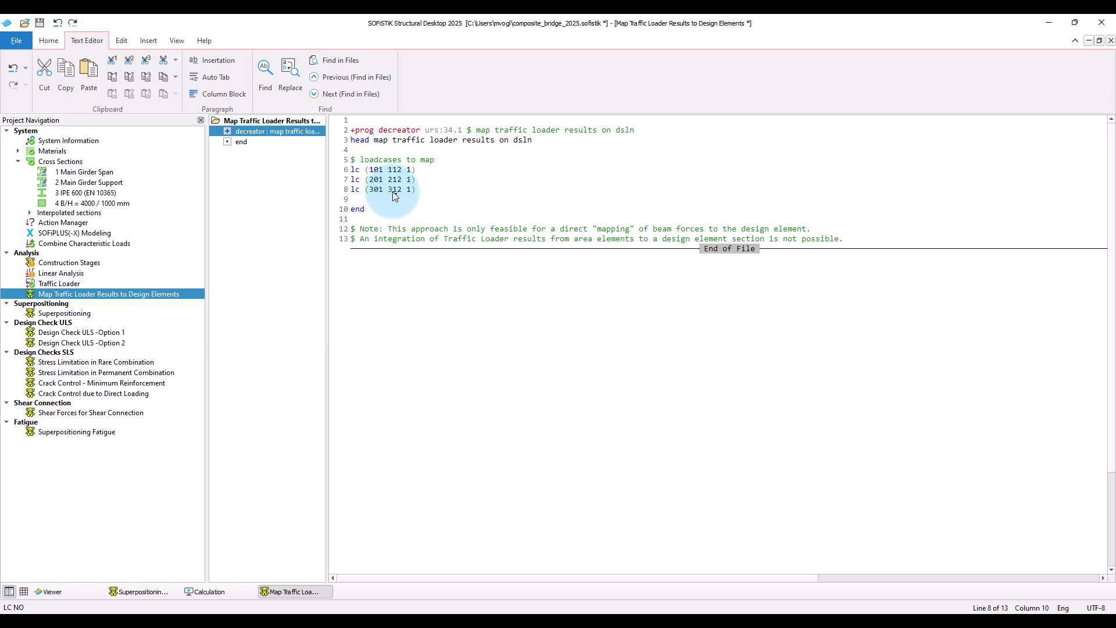
pyautogui.rightClick(111, 298)
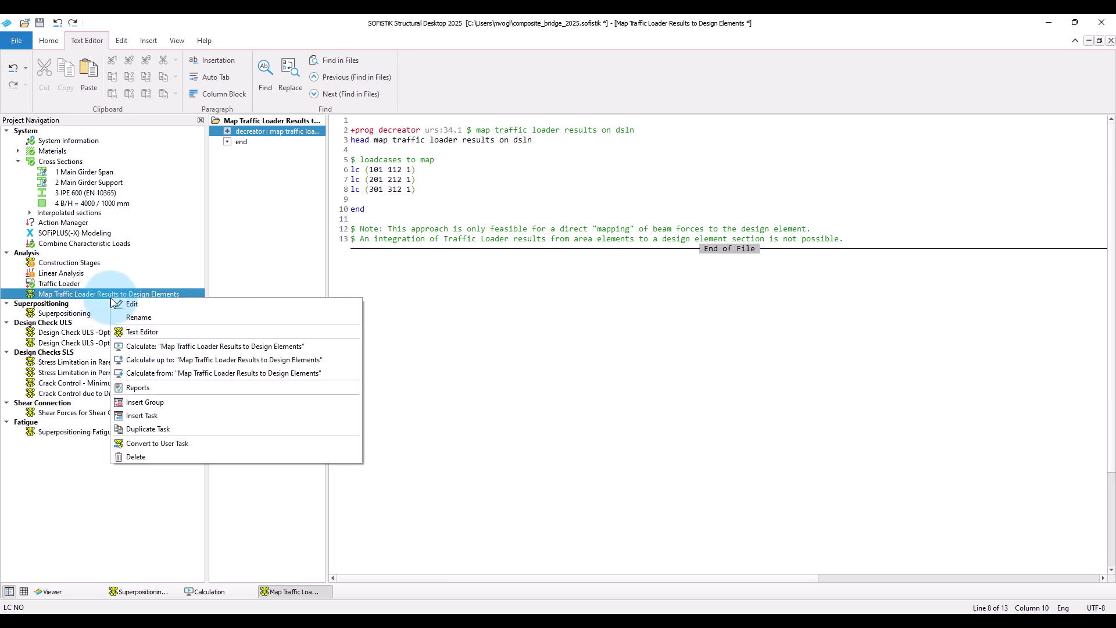
pyautogui.click(176, 341)
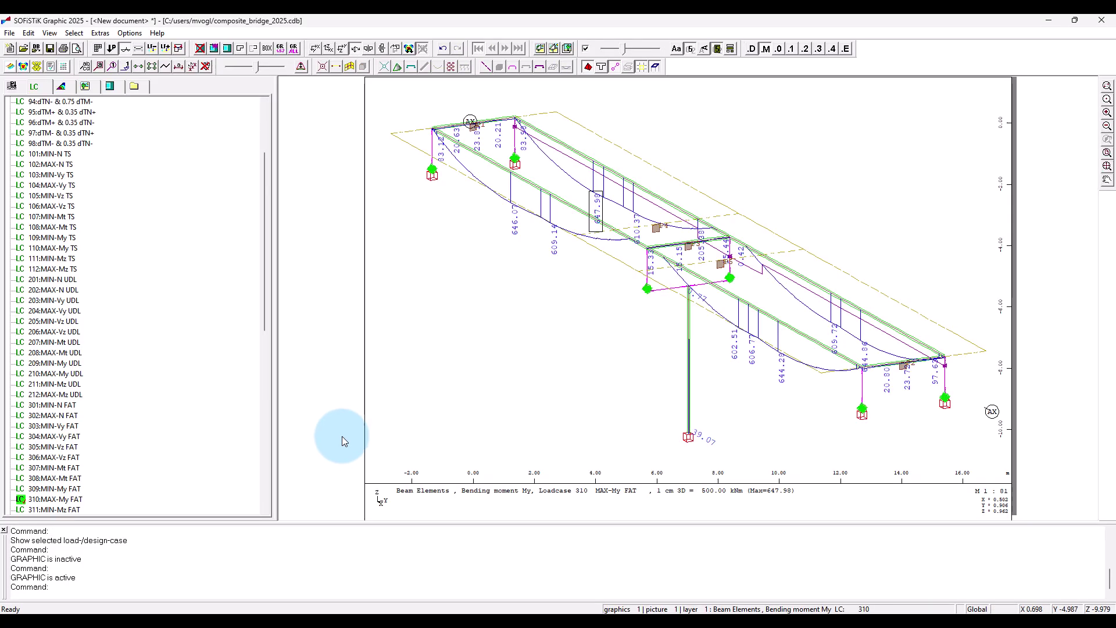
# Plot design-element bending moment My for load case 310 (max 644.55 kNm), then return to Structural Desktop
pyautogui.click(9, 86)
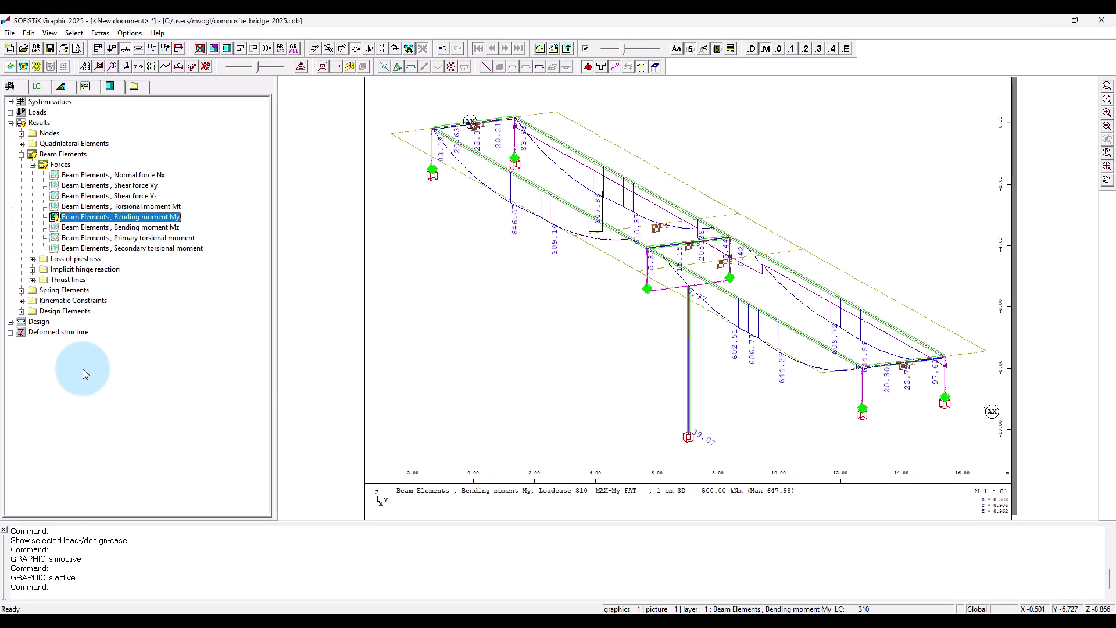
pyautogui.click(22, 311)
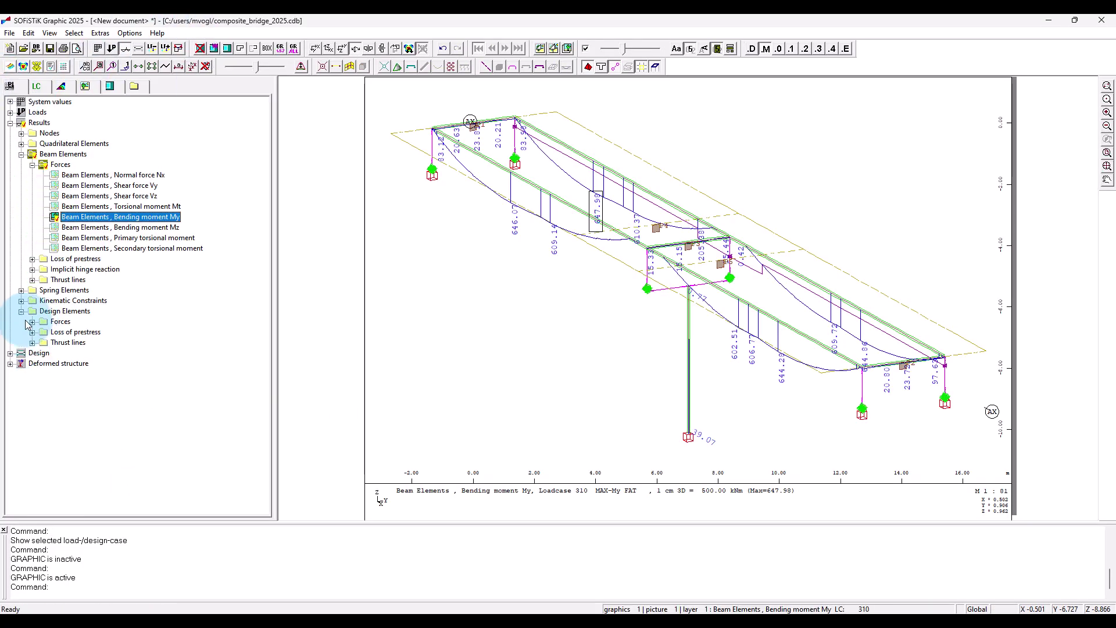
pyautogui.click(32, 321)
pyautogui.doubleClick(121, 374)
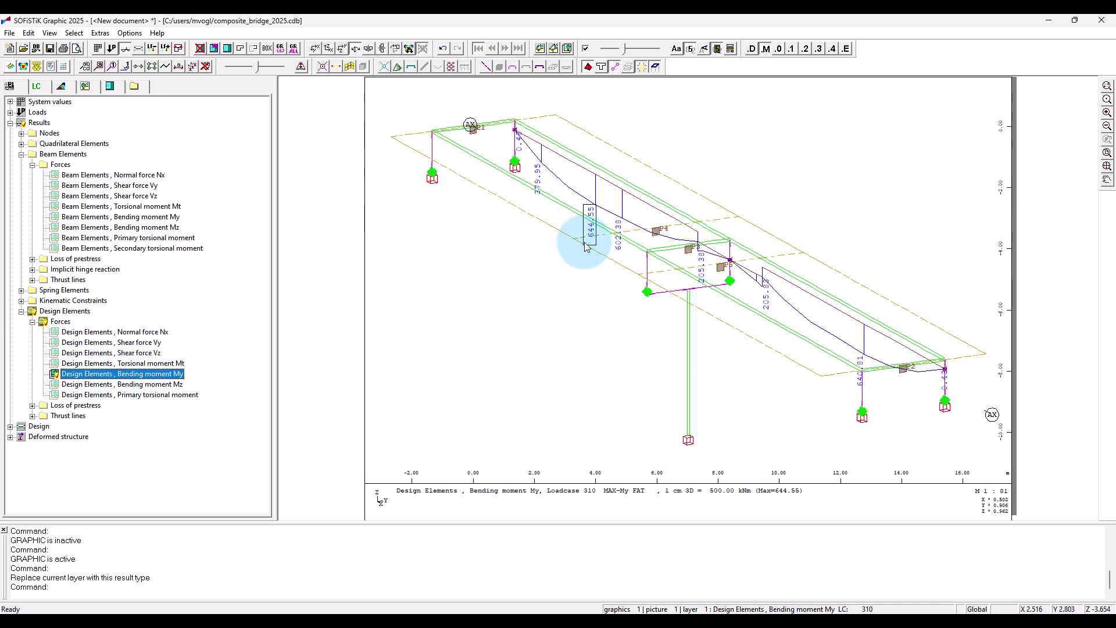
pyautogui.click(576, 565)
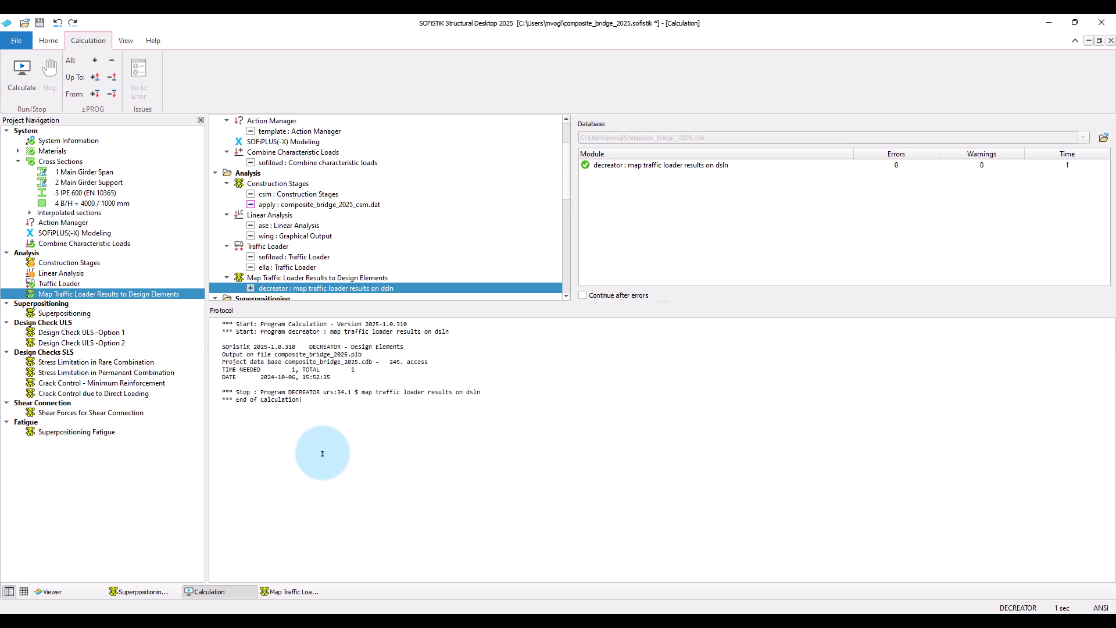
# Paste combination 41 of bfat and fat, superposing max my extremes into load cases 3901–3904
pyautogui.click(104, 434)
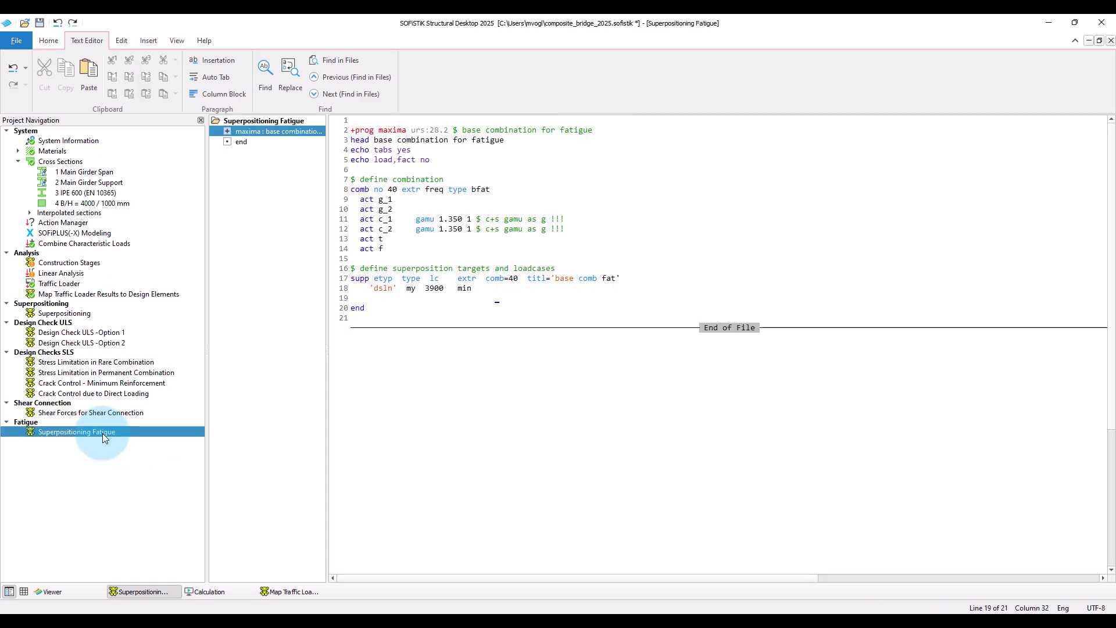
pyautogui.click(334, 340)
pyautogui.press('Return')
pyautogui.press('Return')
pyautogui.write("+prog maxima urs:28.3 $ combination for fatigue head combination for fatigue echo tabs yes echo load,fact no  $ define combination comb no 41 extr rare   act bfat   act fat  $ define superposition targets and loadcases supp etyp   type  lc    extr  comb=41  titl='fatigue'     'dsln'   my  3901   max     'dsln'   my  3902   min     'dsln'   vz  3903   max     'dsln'   vz  3904   min  end")
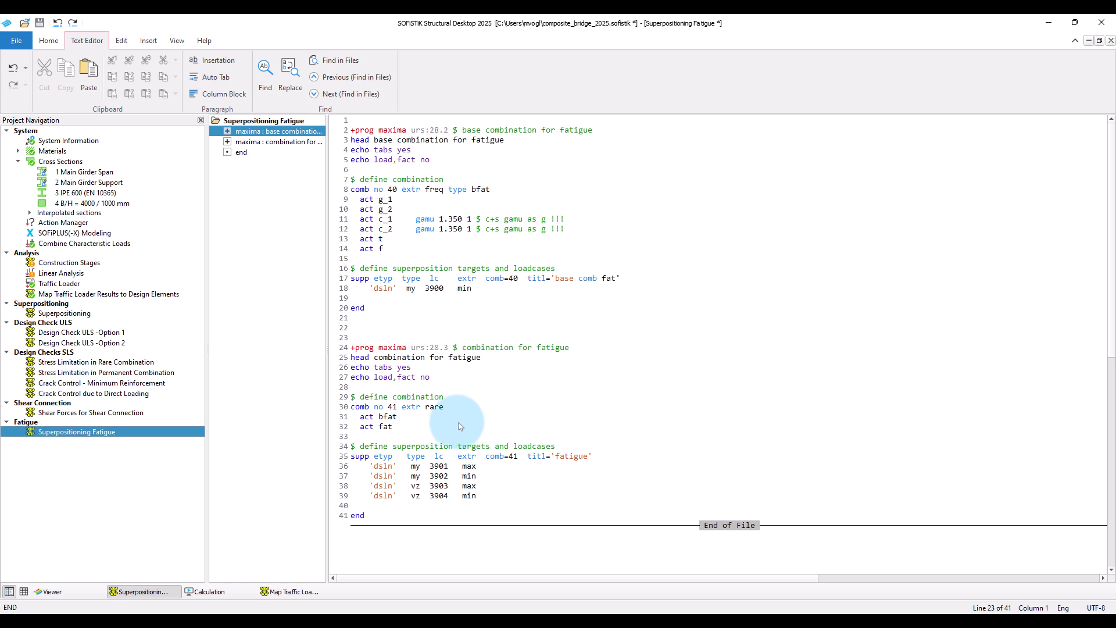
pyautogui.doubleClick(387, 419)
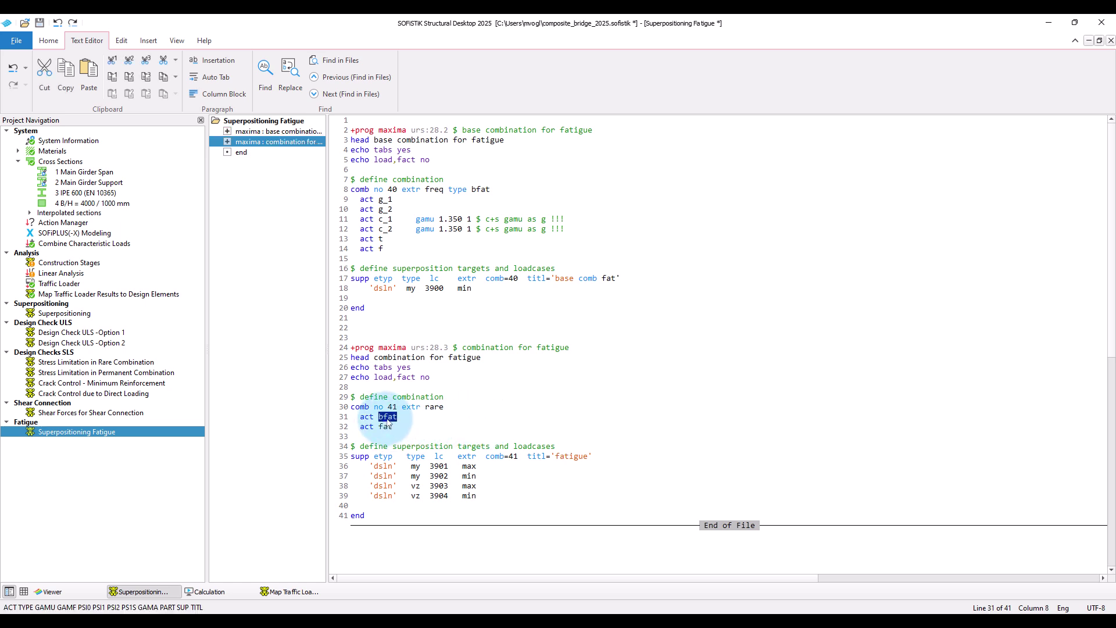
pyautogui.doubleClick(386, 428)
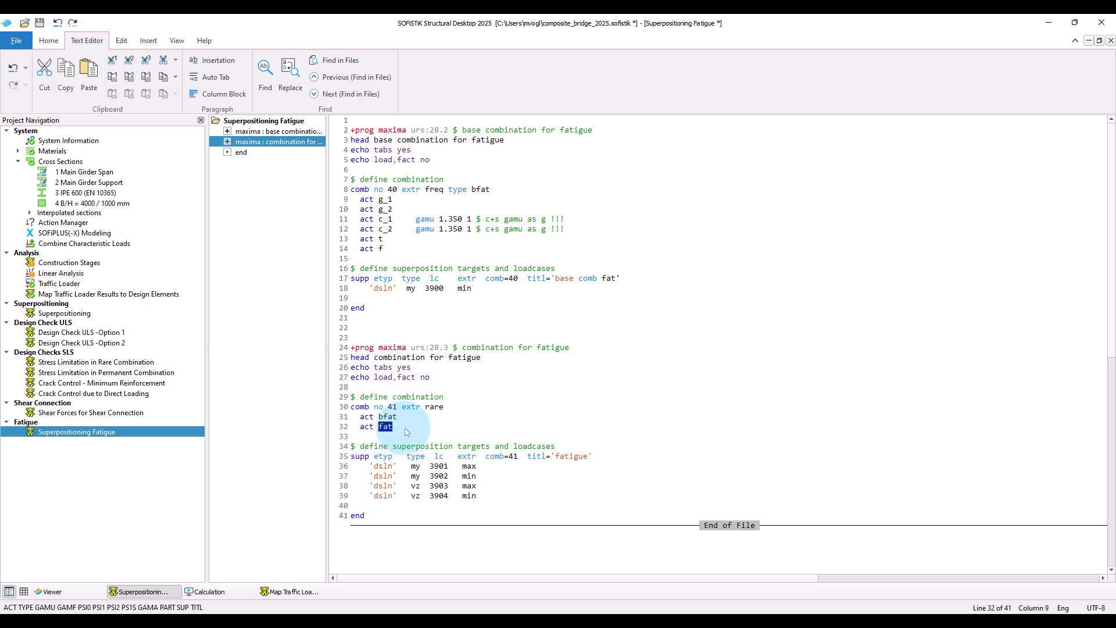
pyautogui.click(438, 431)
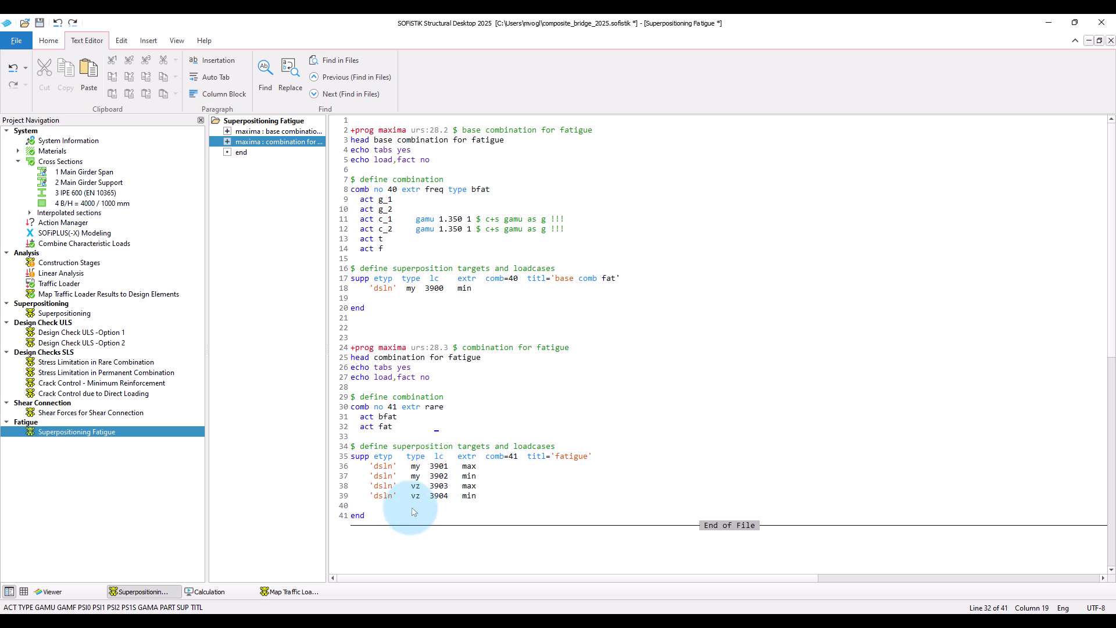
pyautogui.doubleClick(469, 467)
pyautogui.doubleClick(415, 477)
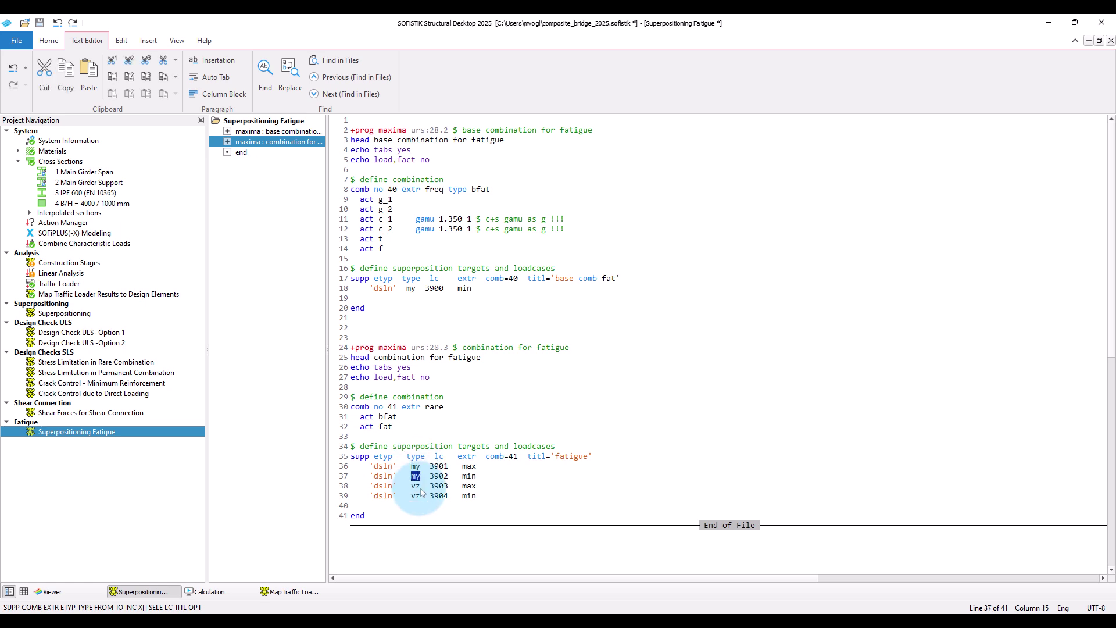
# Calculate the Superpositioning Fatigue task
pyautogui.click(418, 499)
pyautogui.click(430, 506)
pyautogui.rightClick(103, 433)
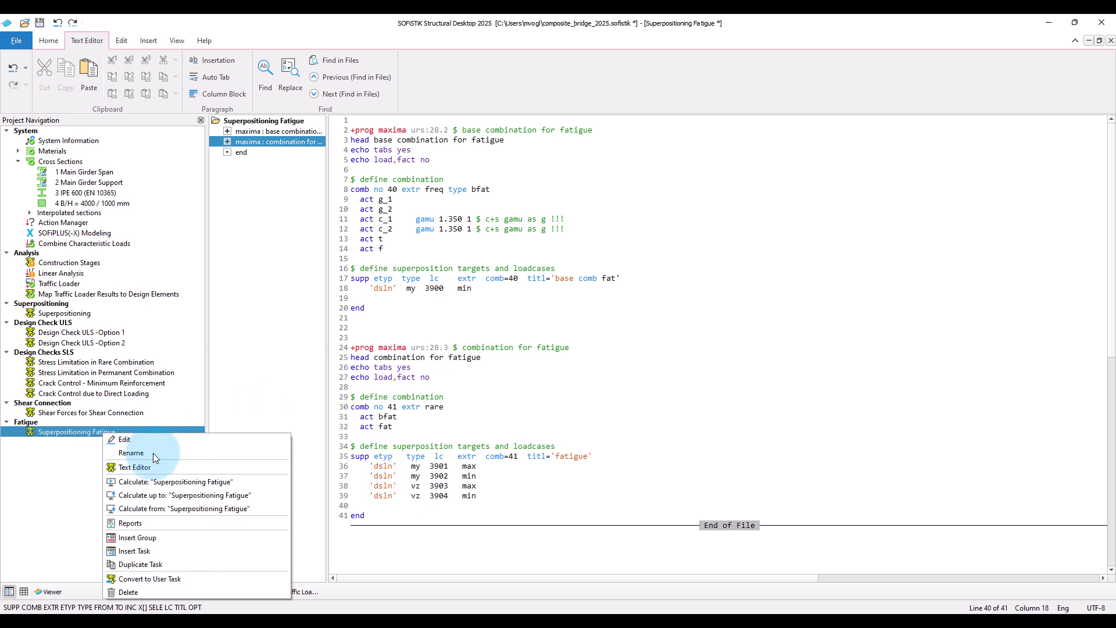
pyautogui.click(177, 481)
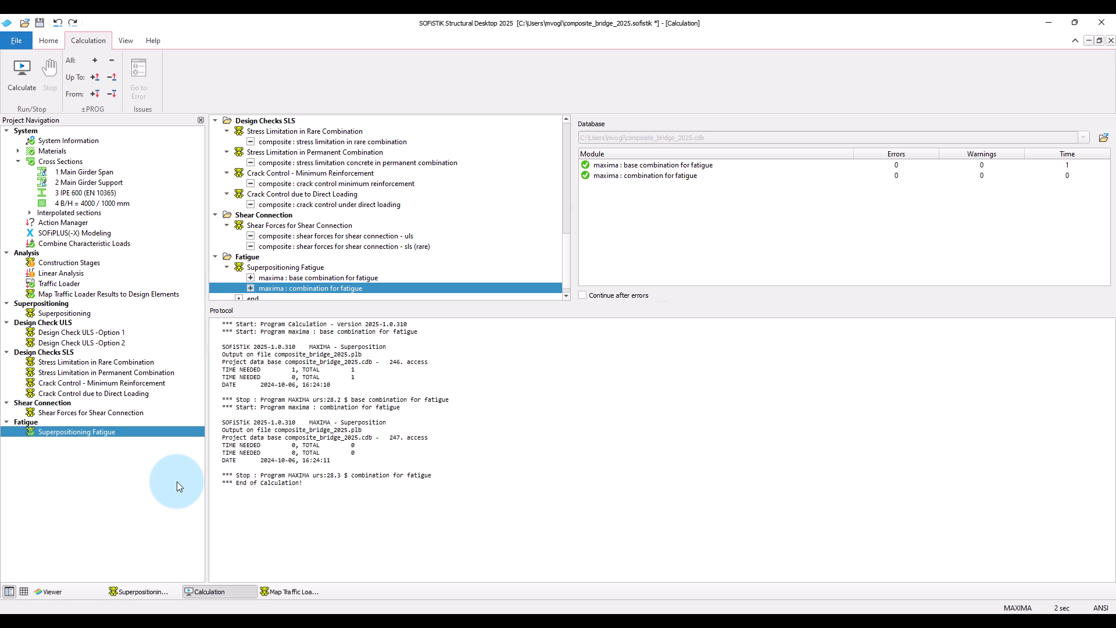
# Insert a blank Text Editor task after Superpositioning Fatigue and name it 'Stress Ranges'
pyautogui.rightClick(110, 525)
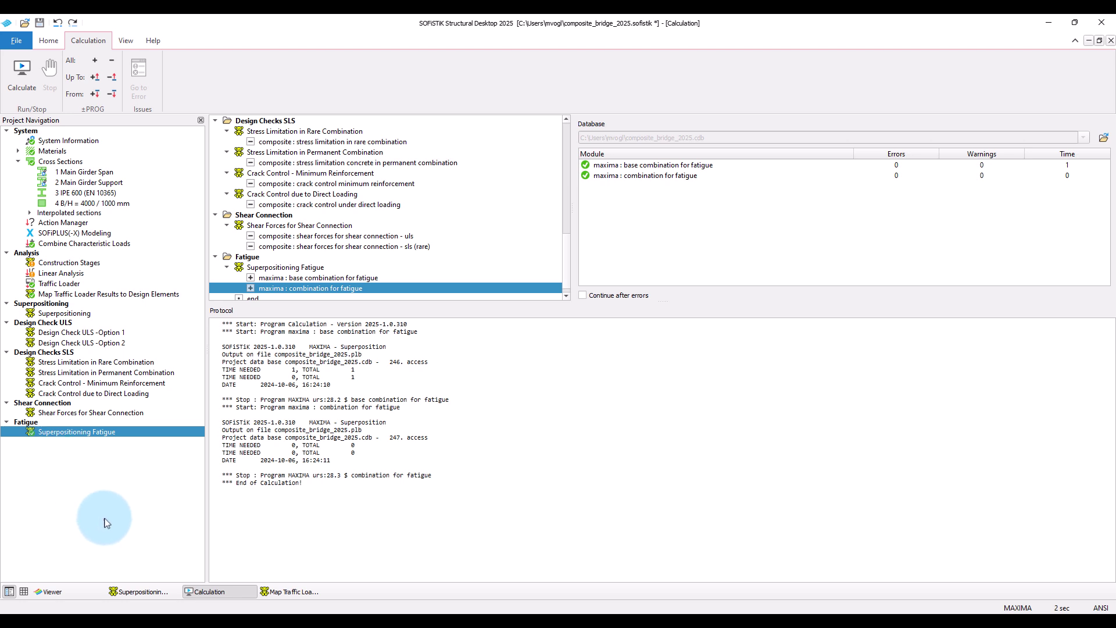
pyautogui.click(109, 548)
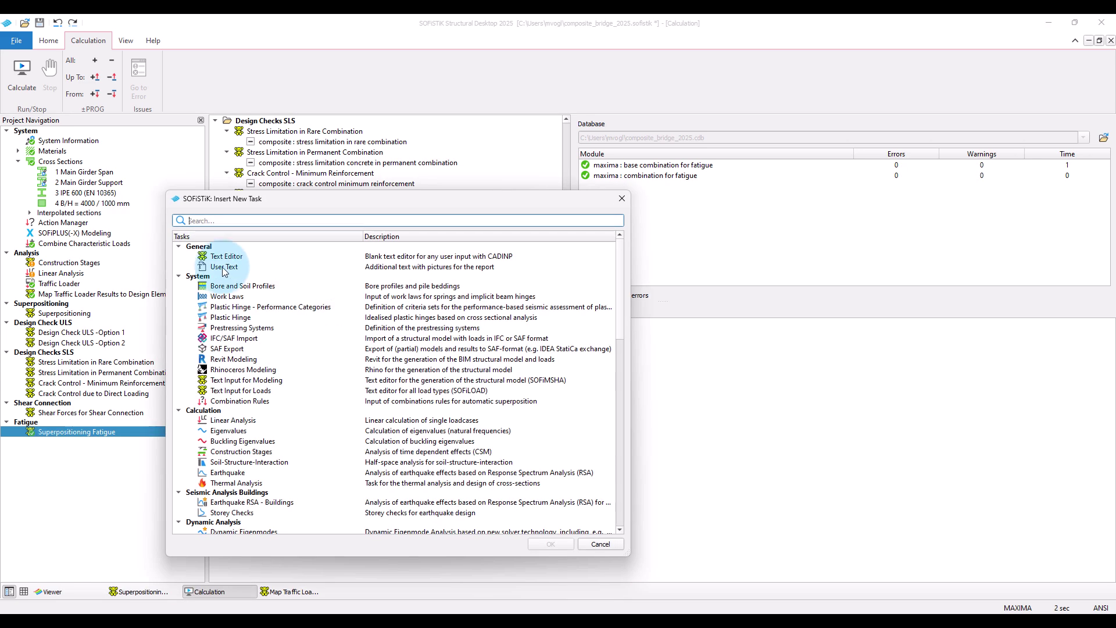
pyautogui.click(223, 256)
pyautogui.click(553, 544)
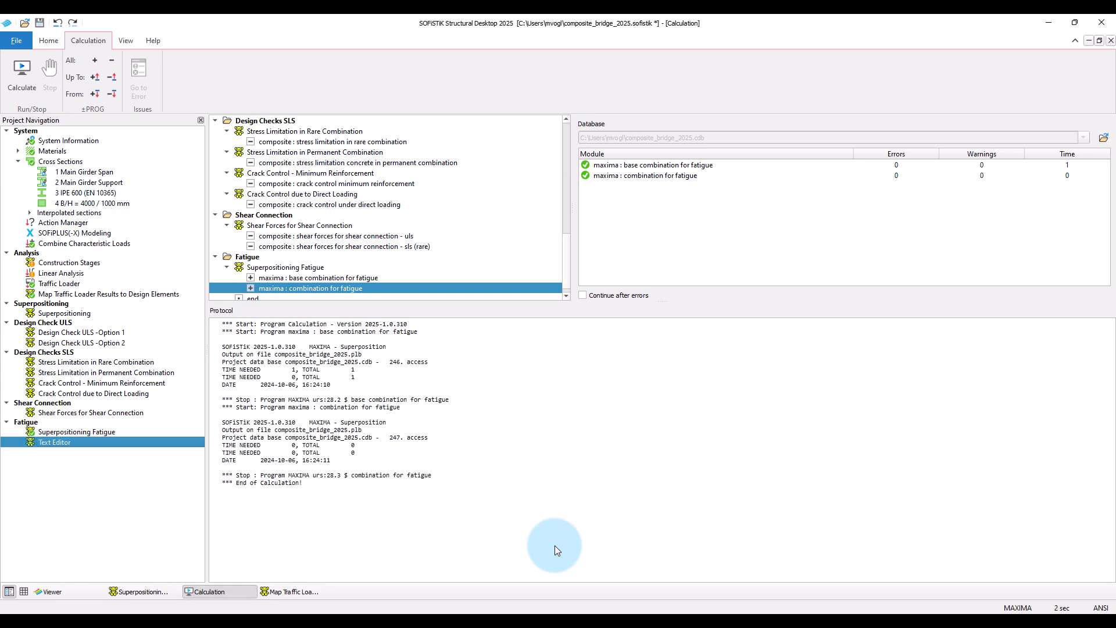
pyautogui.click(51, 443)
pyautogui.write('Stress Ranges')
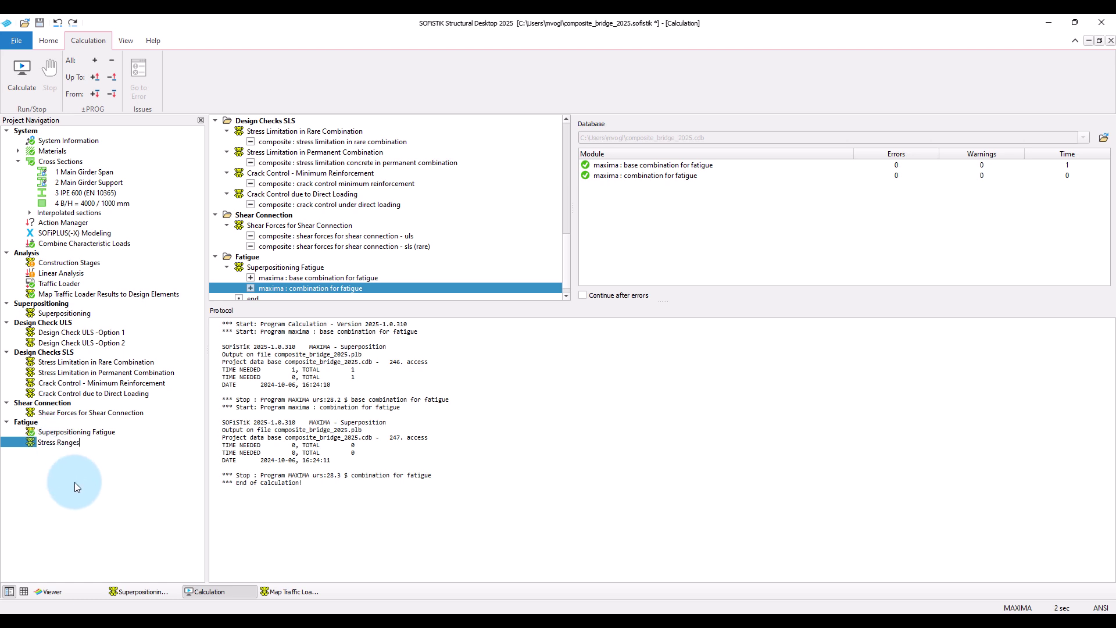
pyautogui.press('Return')
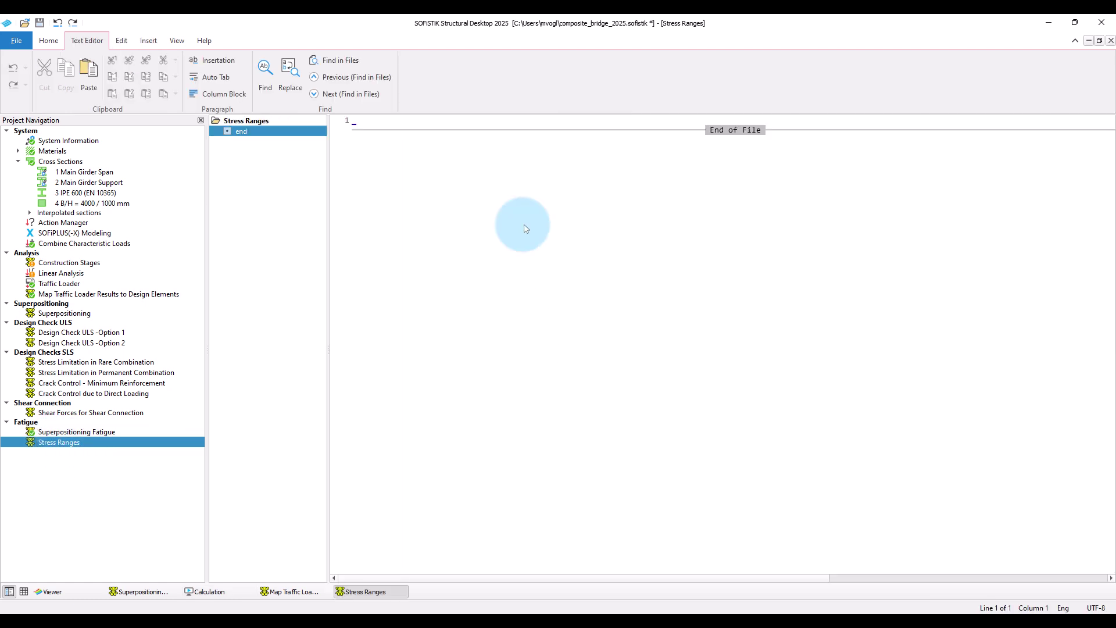
# Paste the COMPOSITE fati block reading load cases 3901–3904 and storing ranges in LCR 3910
pyautogui.write('+prog composite  urs:32.2  $ stress ranges for fatigue head  $ task definition task type fati   $ request detailed information at selected sections  echo opt detl val full sel 1 type dsln pos 8   $ selection of design element(s)  sel no 1 type dsln   $ selection of design loadcases  lc no 3901,3902,3903,3904   $ define loadcase to store stress ranges  fati lcr 3910  end')
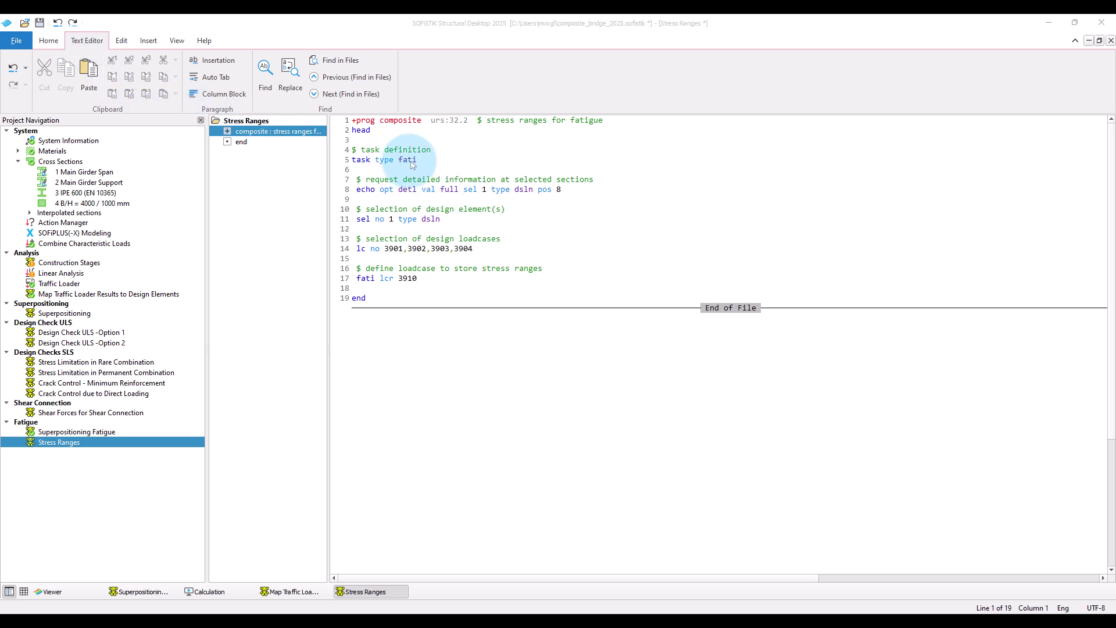
pyautogui.click(430, 161)
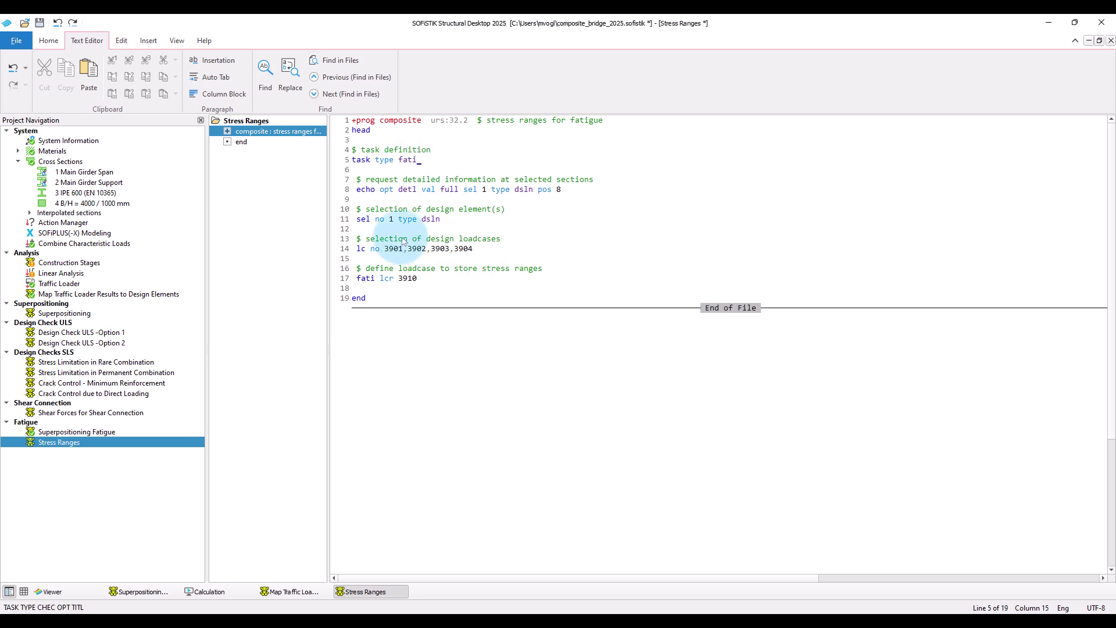
pyautogui.moveTo(384, 249); pyautogui.dragTo(481, 254)
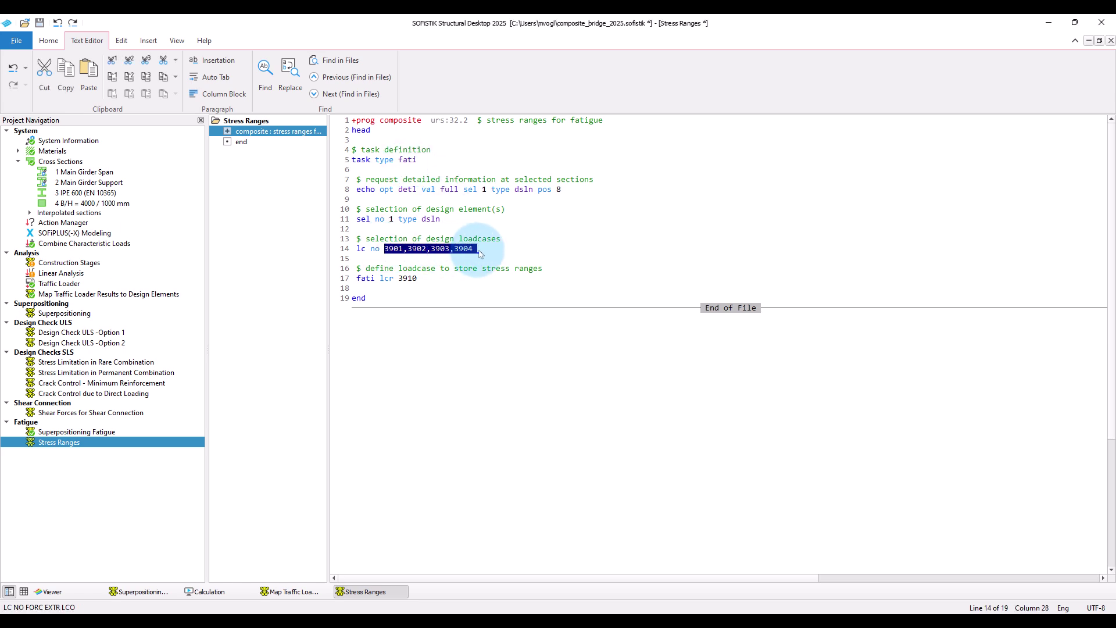
pyautogui.click(513, 259)
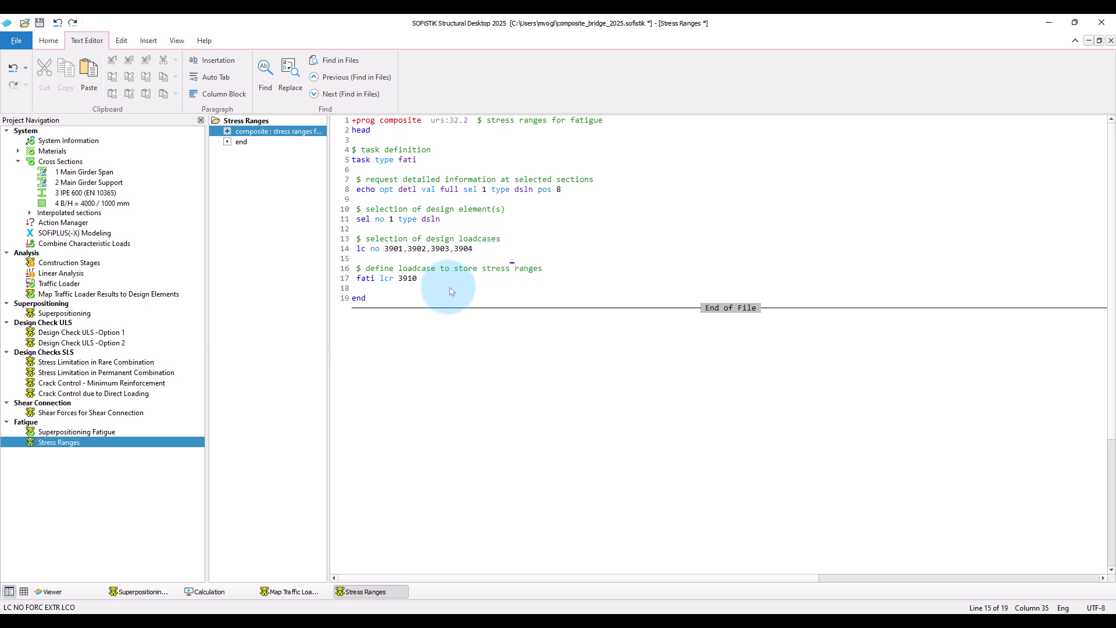
pyautogui.click(353, 277)
pyautogui.hotkey('shift', 'End')
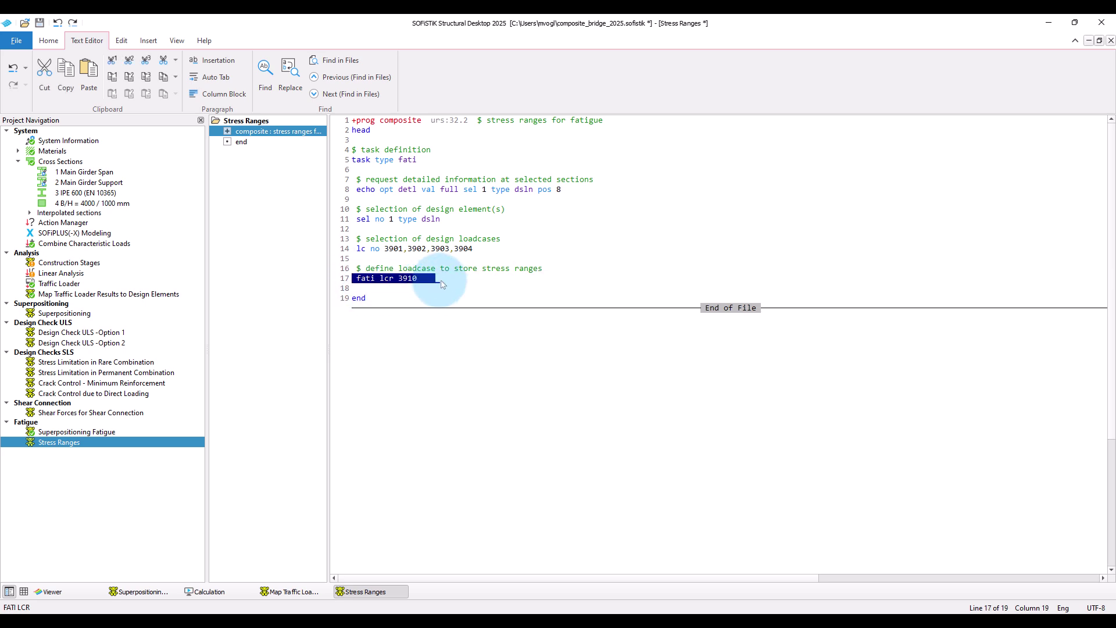
pyautogui.click(409, 279)
# Calculate the Stress Ranges task and open its report showing LCR 3910 maximum stress ranges
pyautogui.rightClick(68, 438)
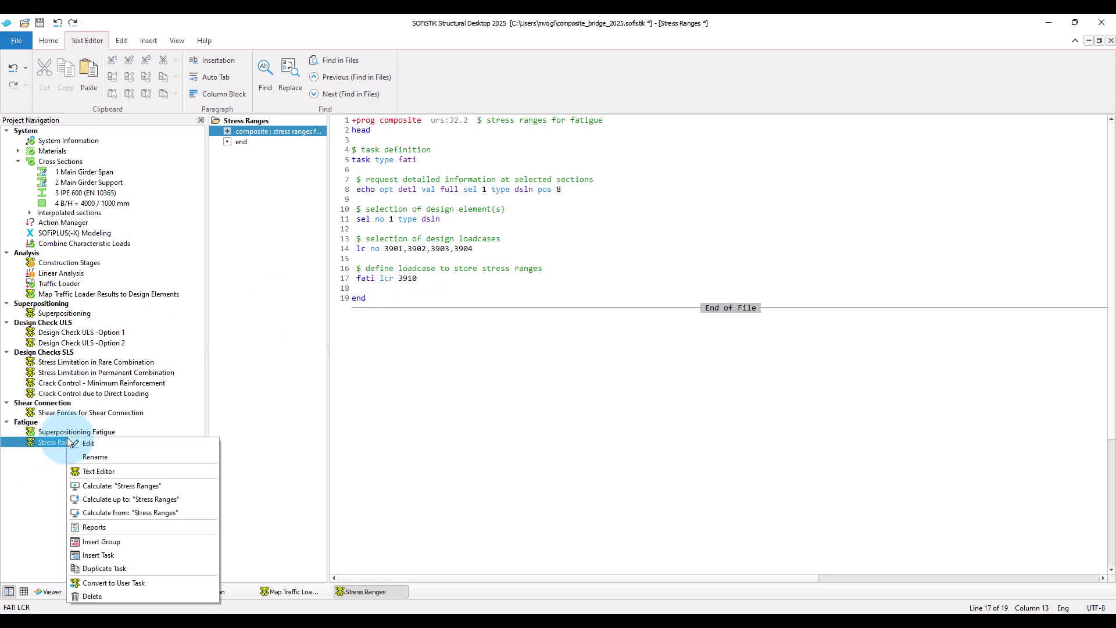
pyautogui.click(160, 487)
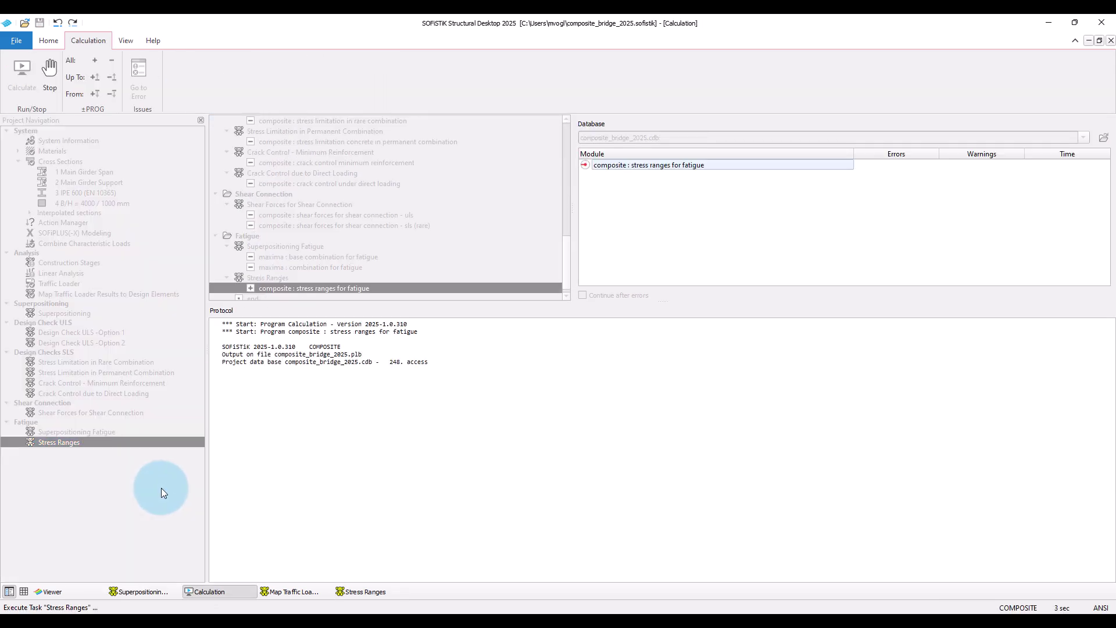
pyautogui.rightClick(75, 441)
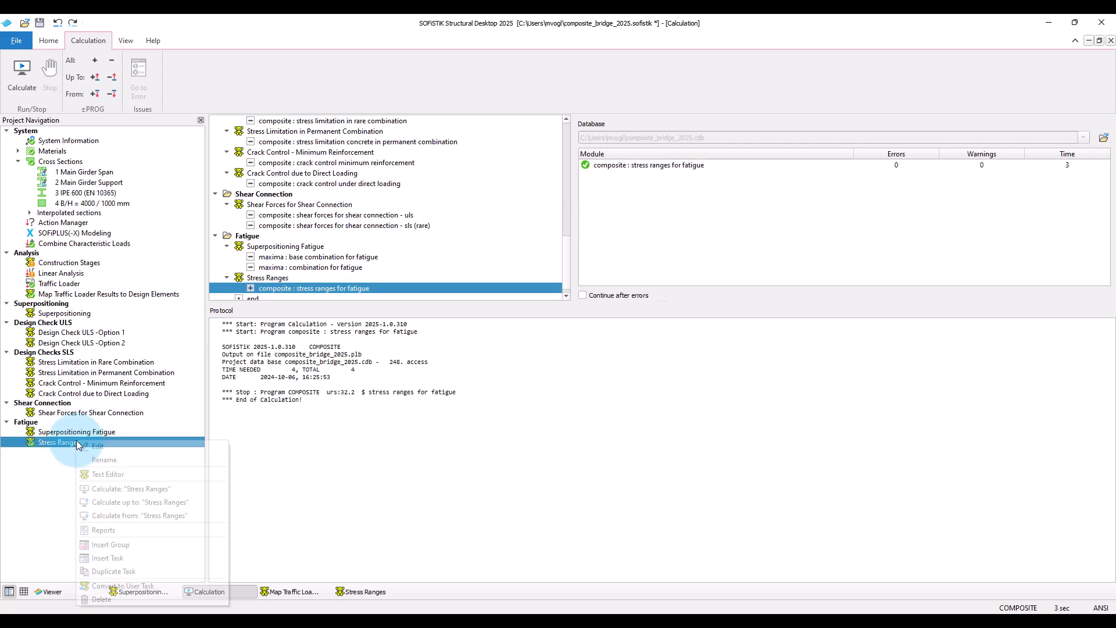
pyautogui.click(127, 532)
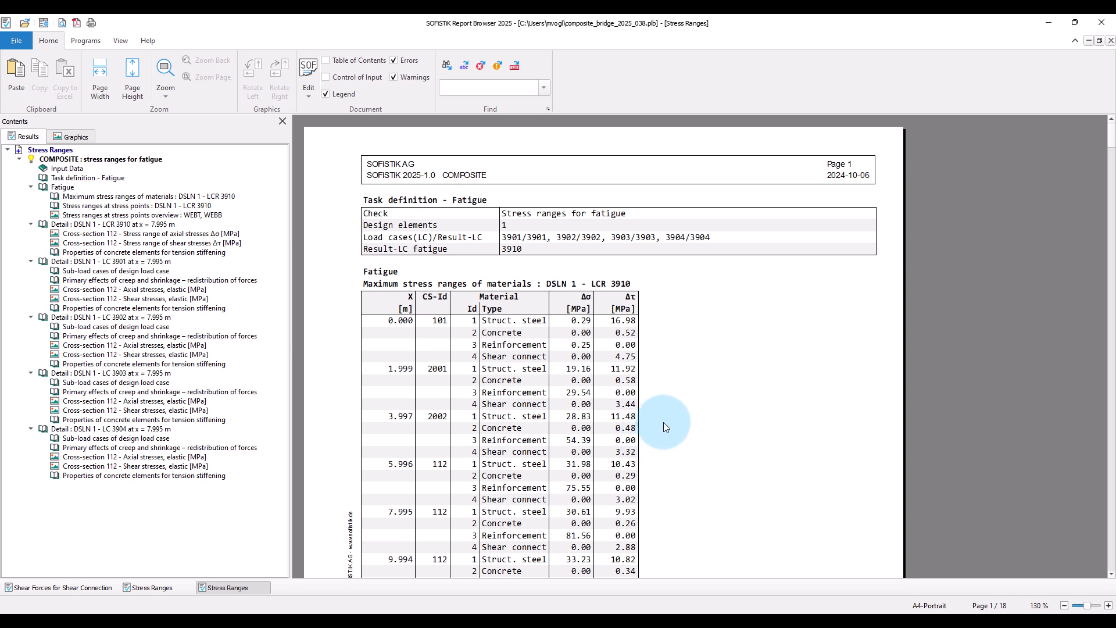
# Go to the 'Stress ranges at stress points : DSLN 1 - LCR 3910' table and mark WEBT
pyautogui.click(584, 296)
pyautogui.click(637, 298)
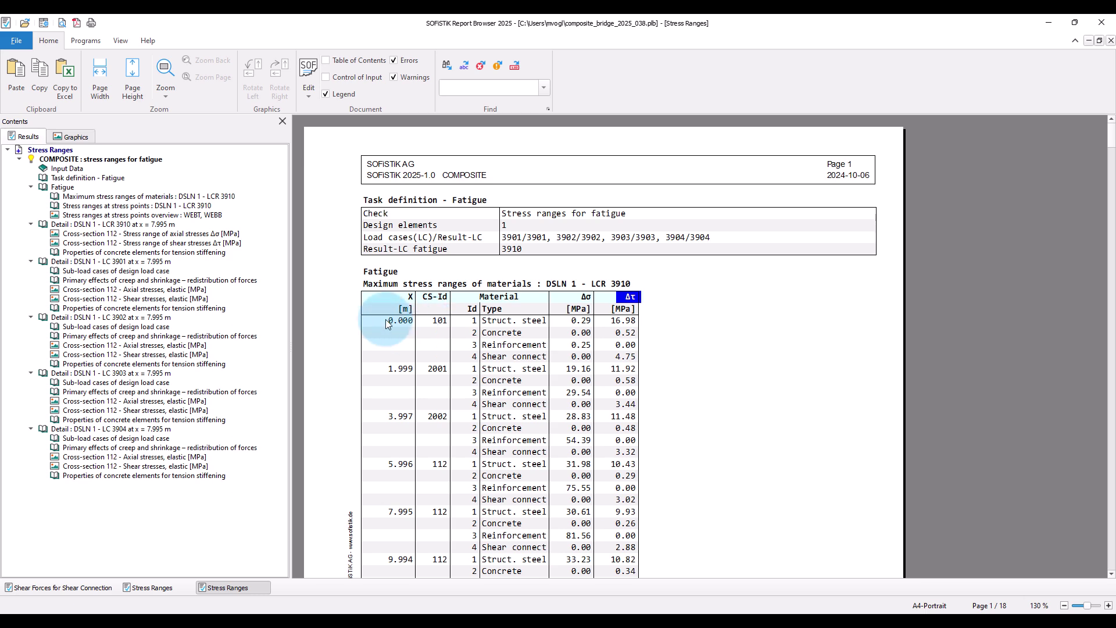
pyautogui.scroll(-4, 385, 322)
pyautogui.scroll(-1, 406, 427)
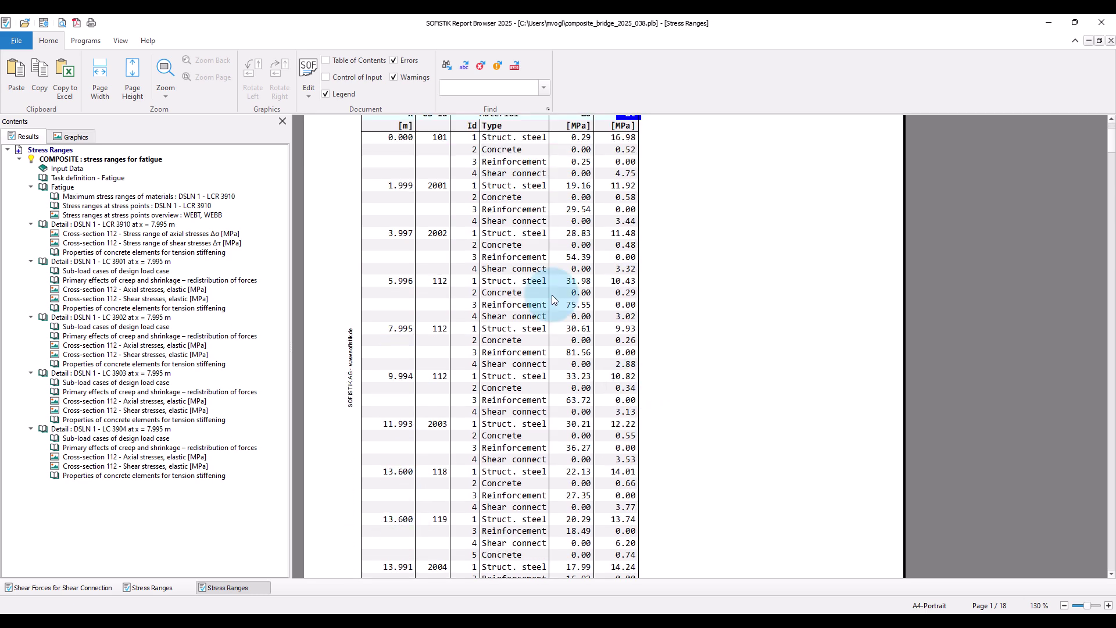
pyautogui.click(125, 206)
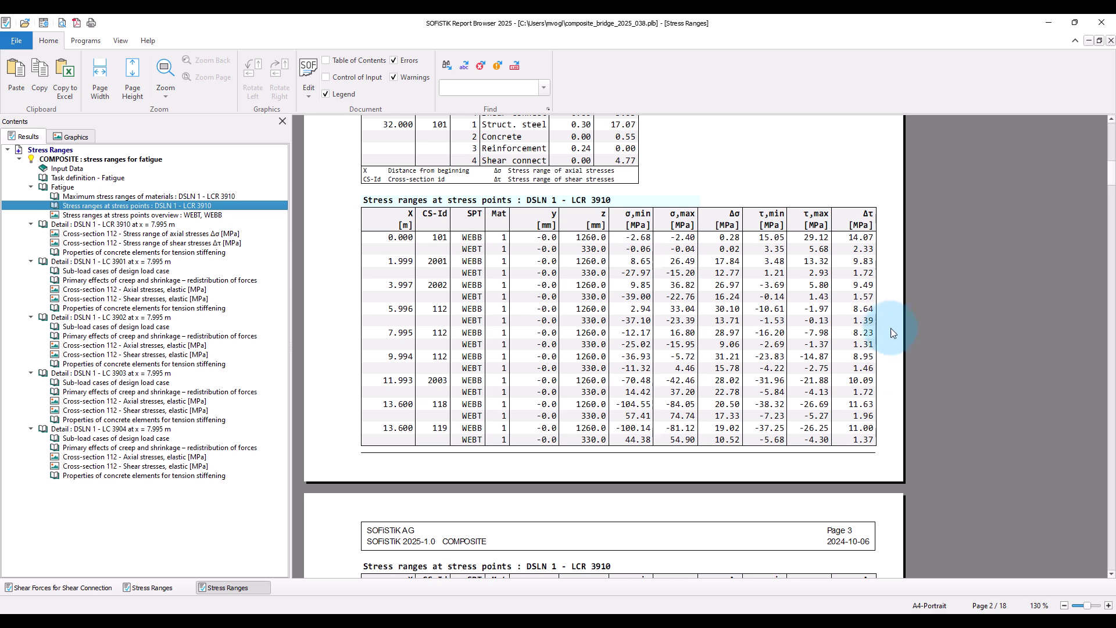
pyautogui.doubleClick(481, 250)
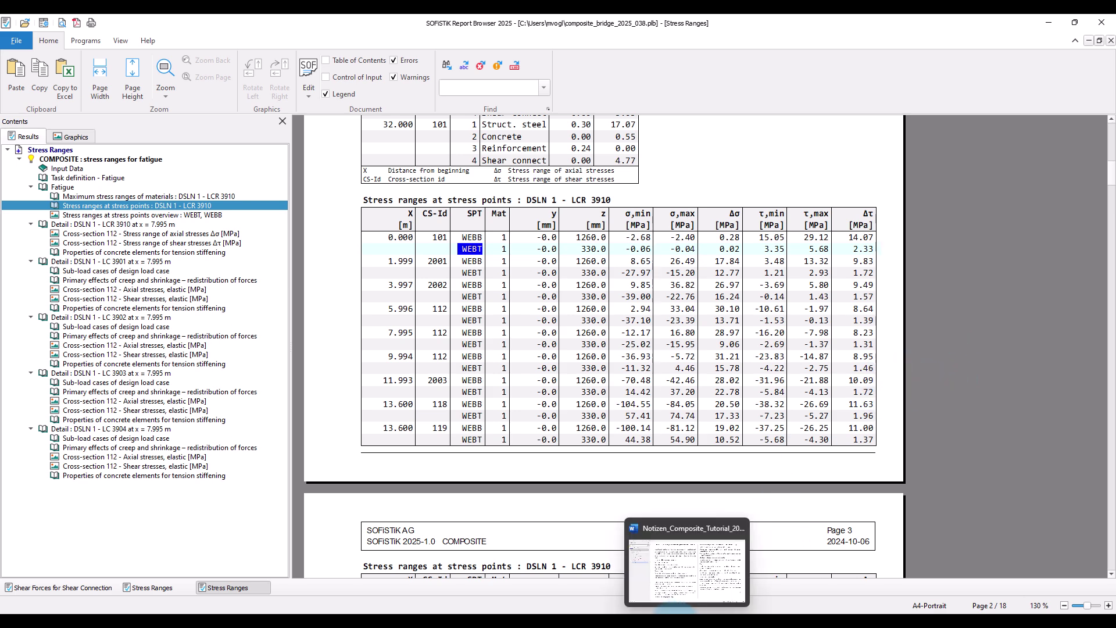
# Back in Structural Desktop, insert an Interactive Lists and Graphics task after Stress Ranges
pyautogui.click(670, 620)
pyautogui.click(619, 560)
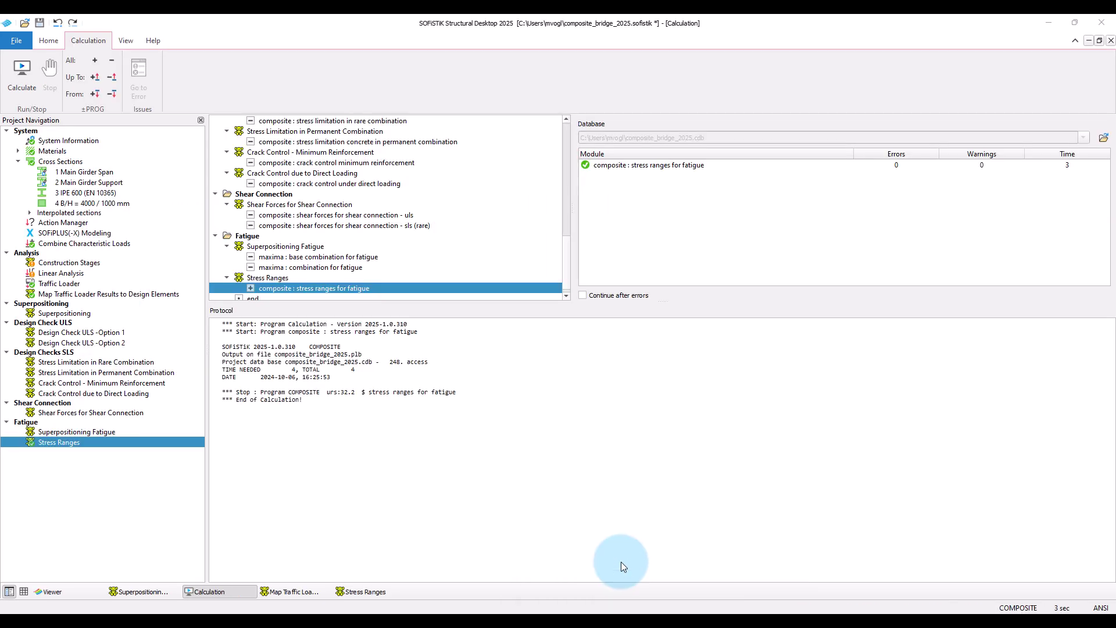
pyautogui.rightClick(54, 444)
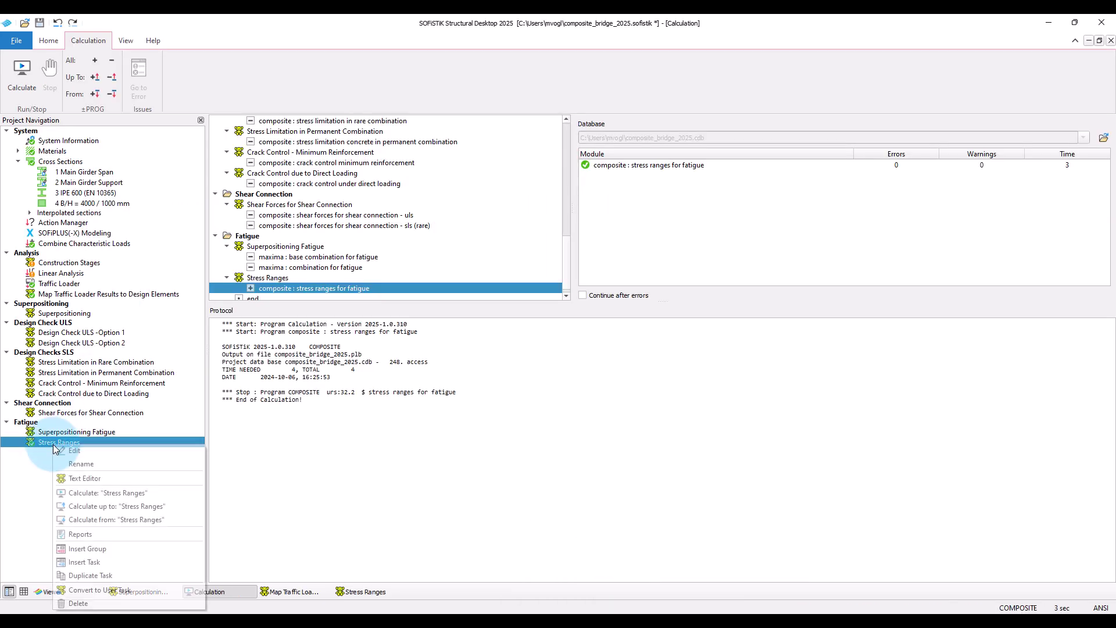
pyautogui.click(121, 562)
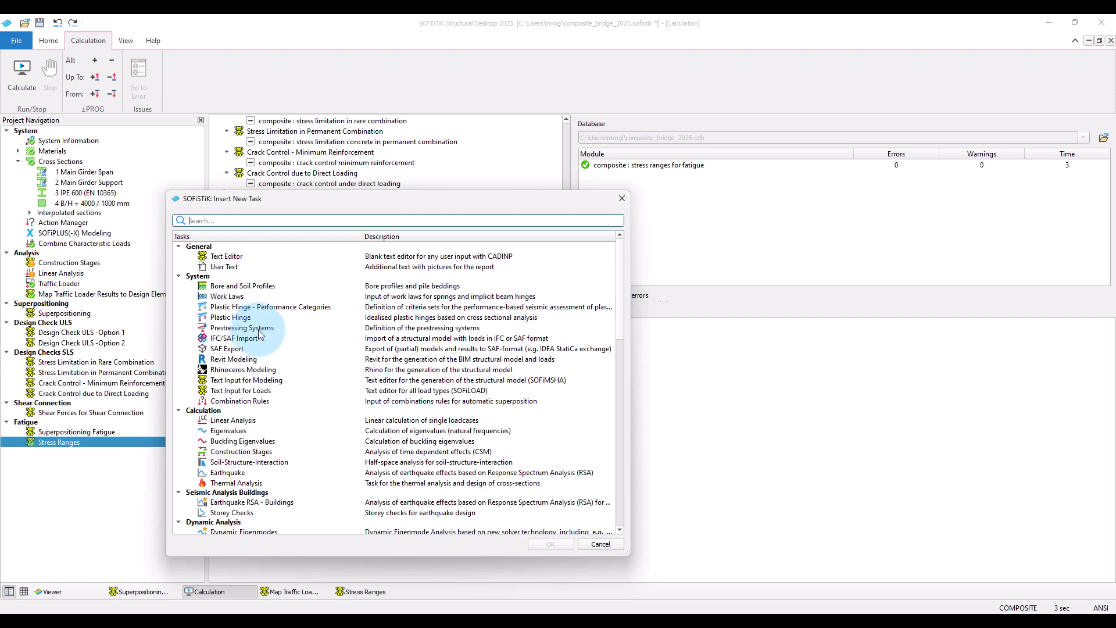
pyautogui.scroll(-8, 262, 334)
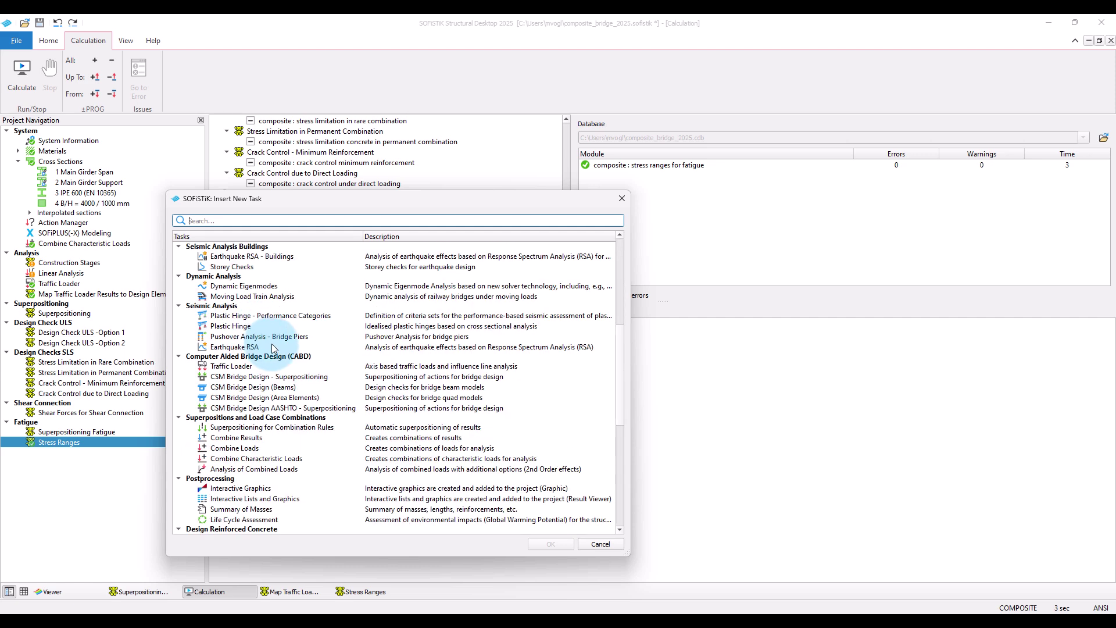
pyautogui.scroll(-2, 305, 403)
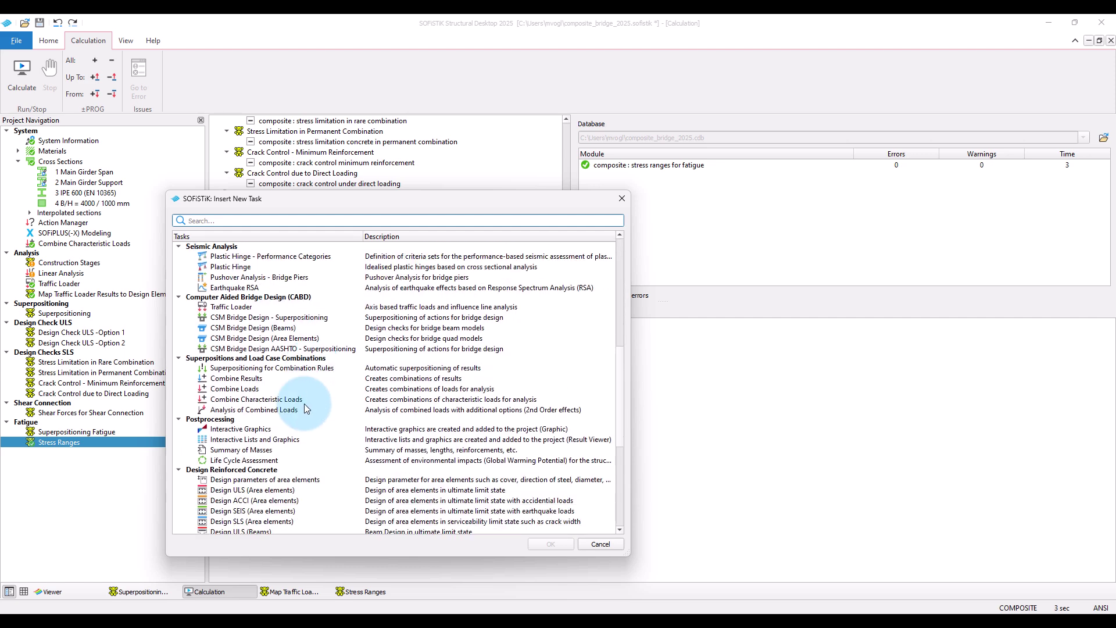
pyautogui.click(273, 440)
pyautogui.click(555, 544)
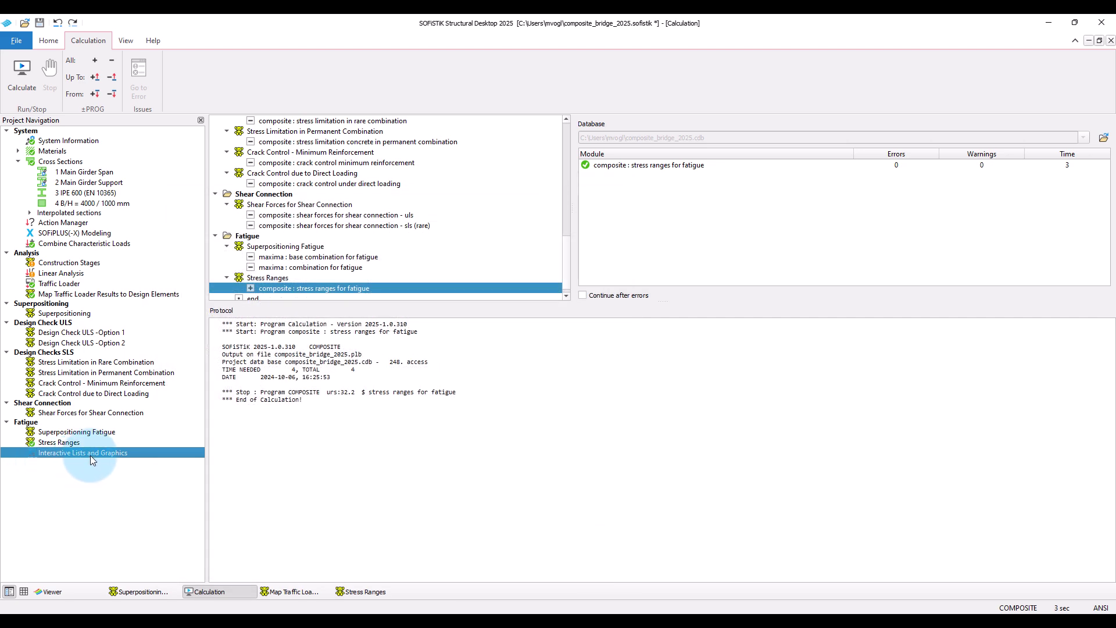
# Name the new task 'Stress Ranges' and open its empty Result Viewer document
pyautogui.click(91, 455)
pyautogui.write('Stress Ra')
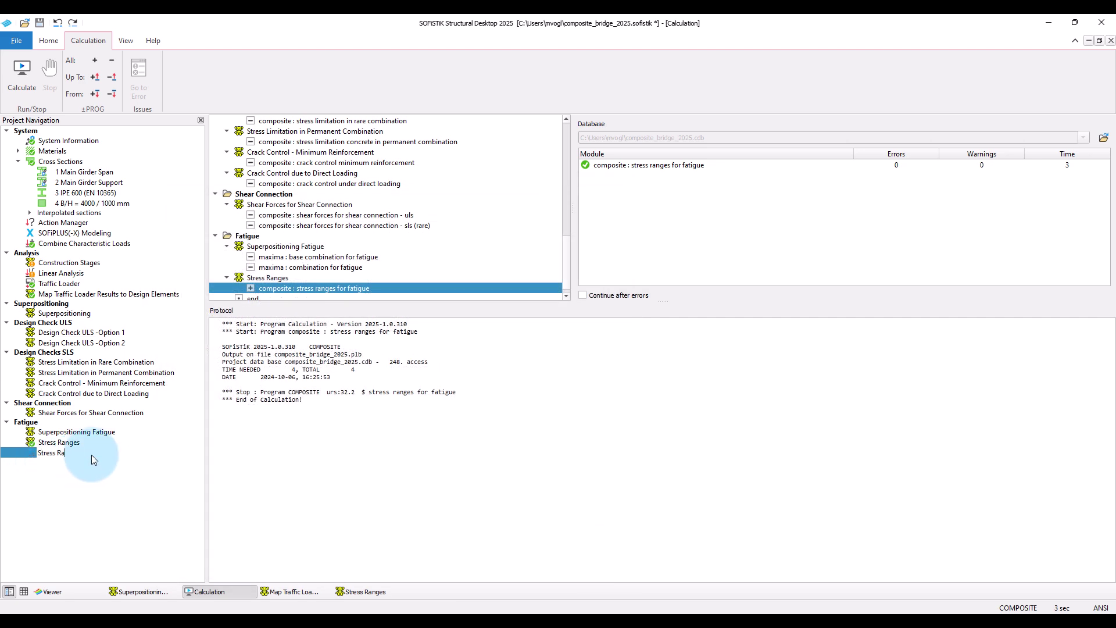
pyautogui.write('nges')
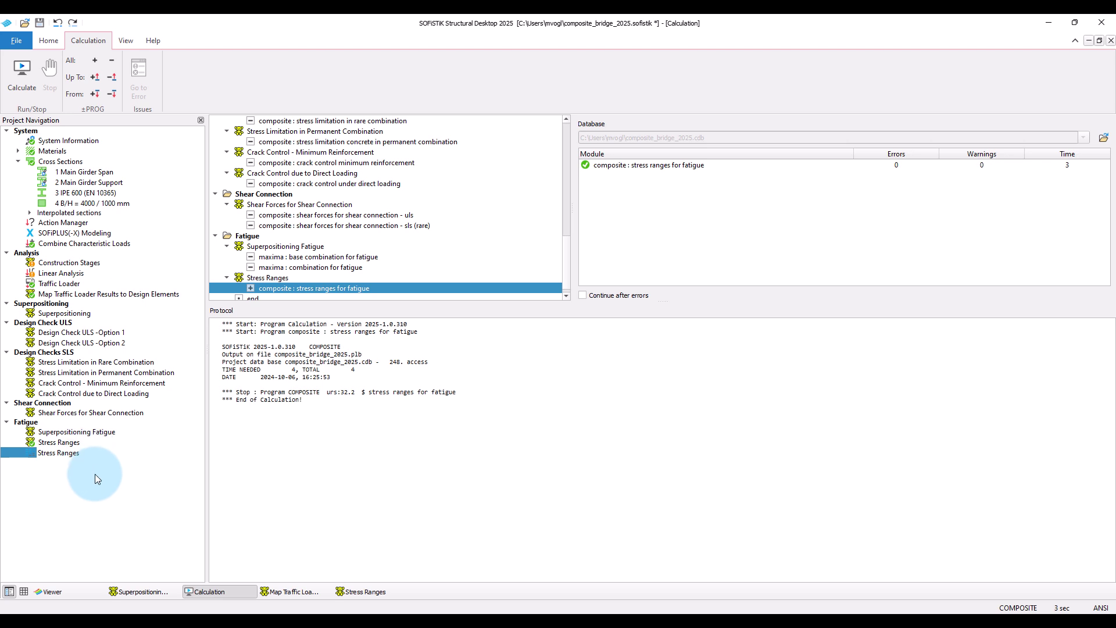
pyautogui.press('Return')
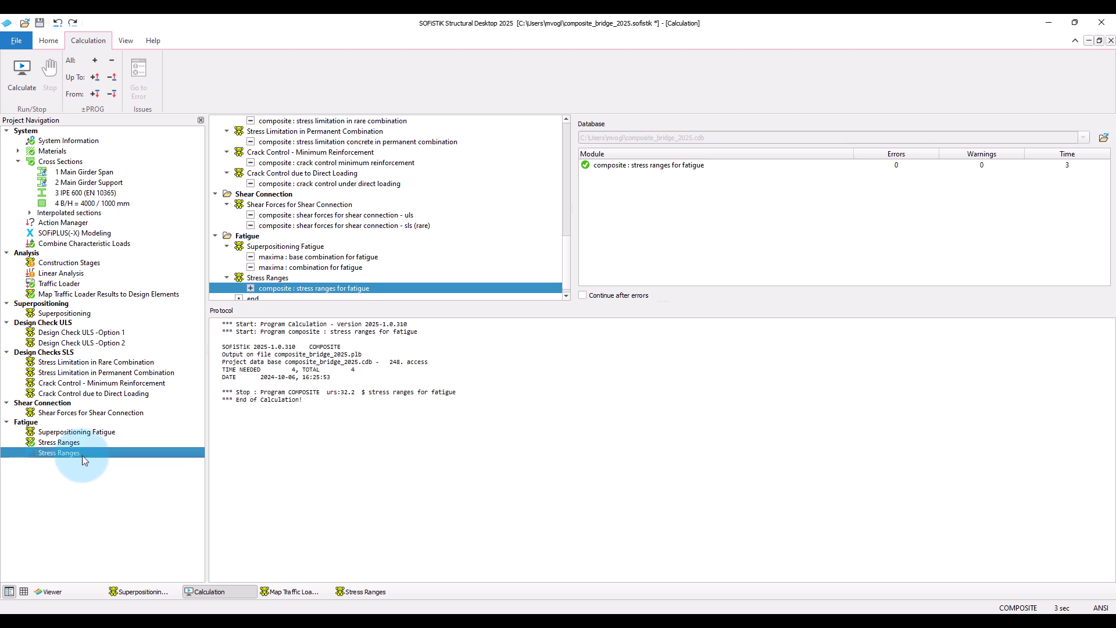
pyautogui.doubleClick(83, 455)
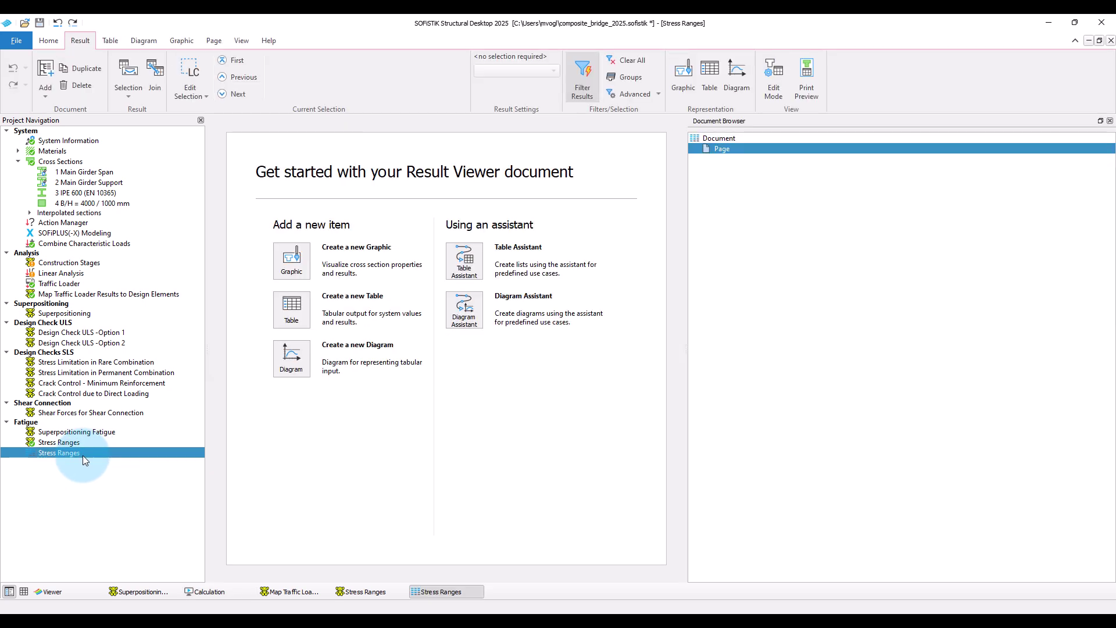
# Create a table of stress point stress sway of normal stress from the design element results
pyautogui.click(290, 311)
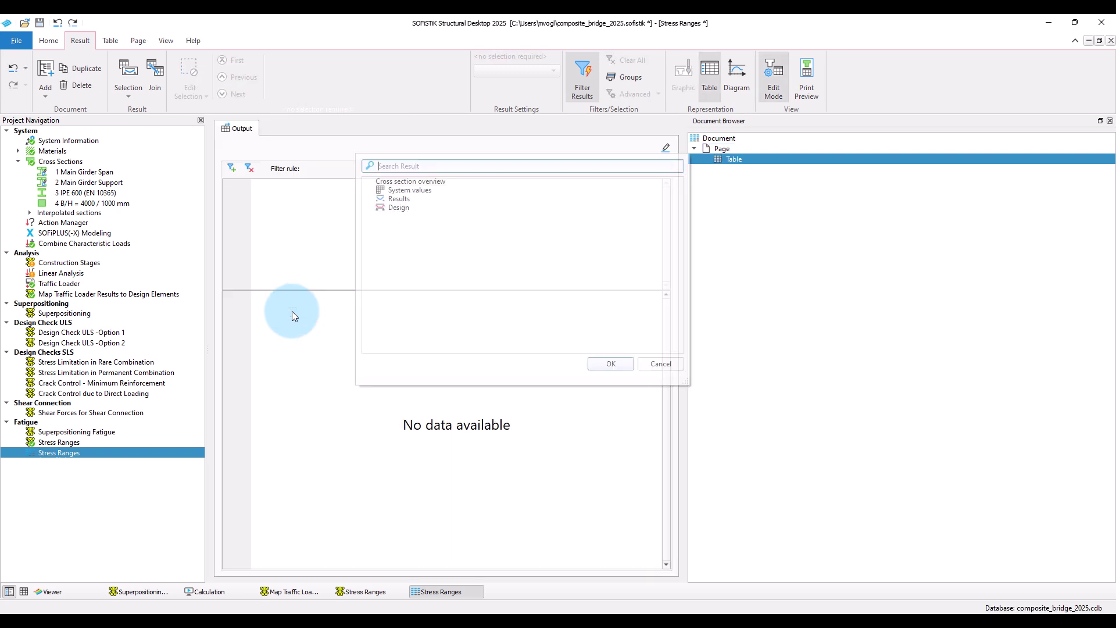
pyautogui.click(368, 209)
pyautogui.click(380, 227)
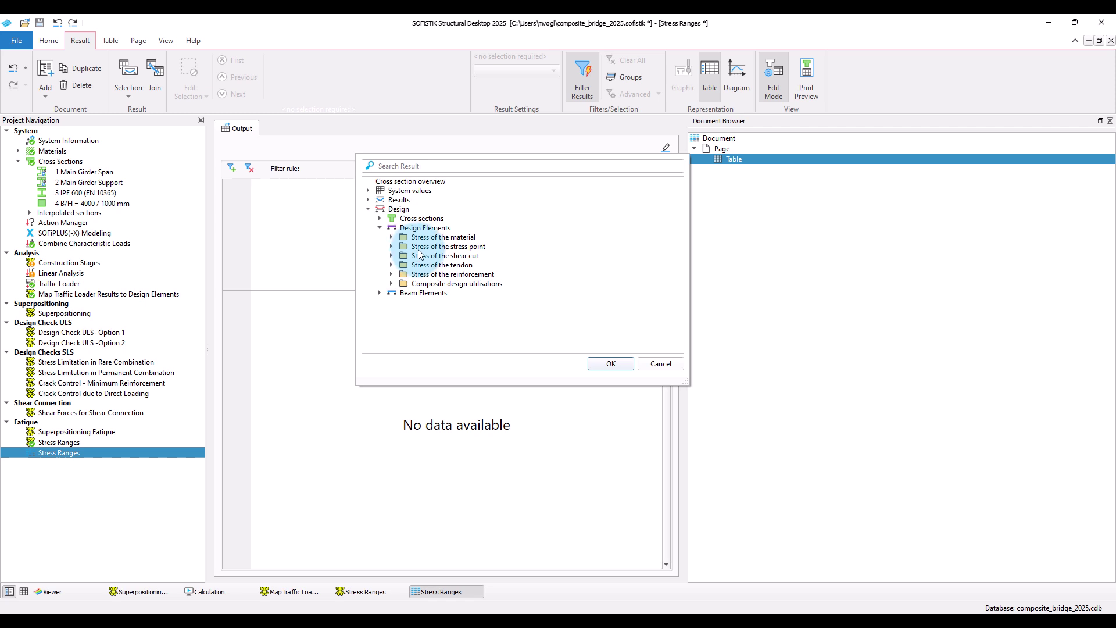
pyautogui.click(390, 246)
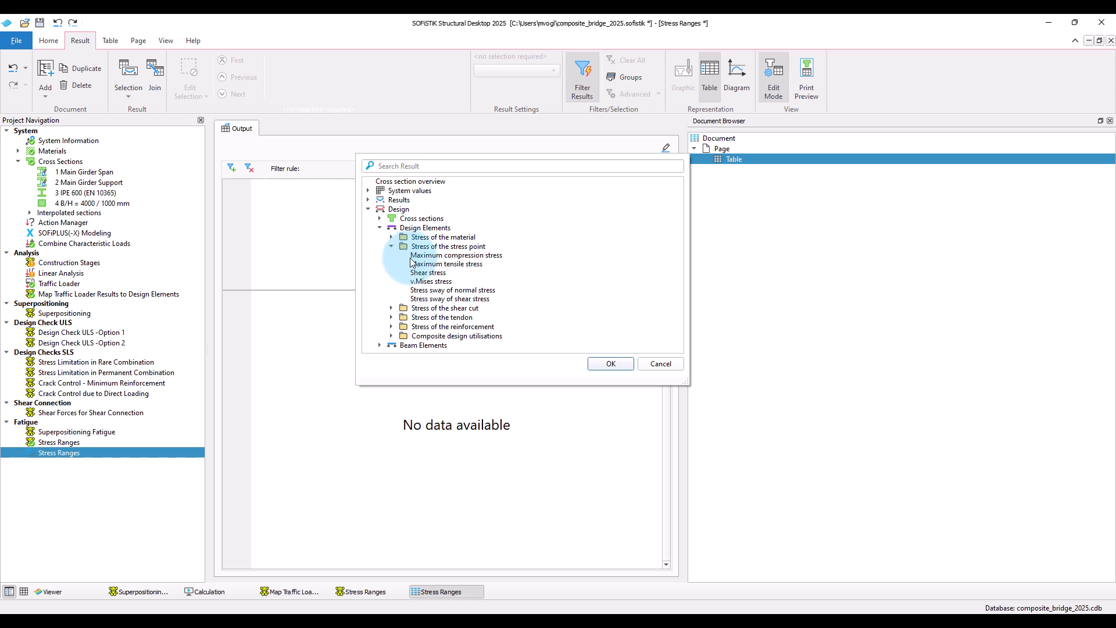
pyautogui.click(428, 290)
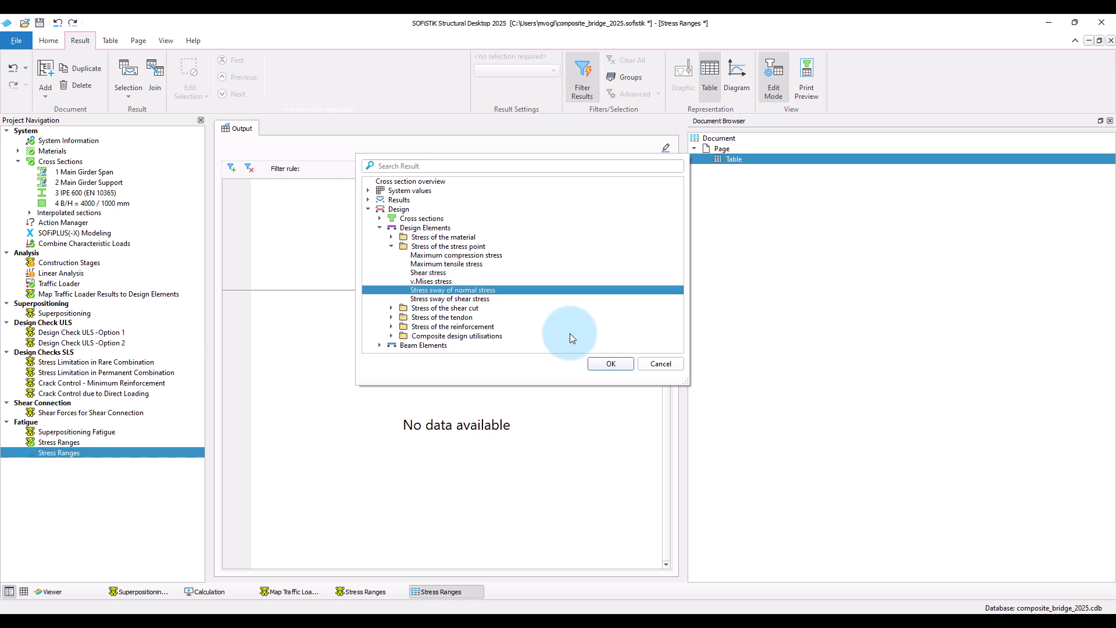
pyautogui.click(592, 372)
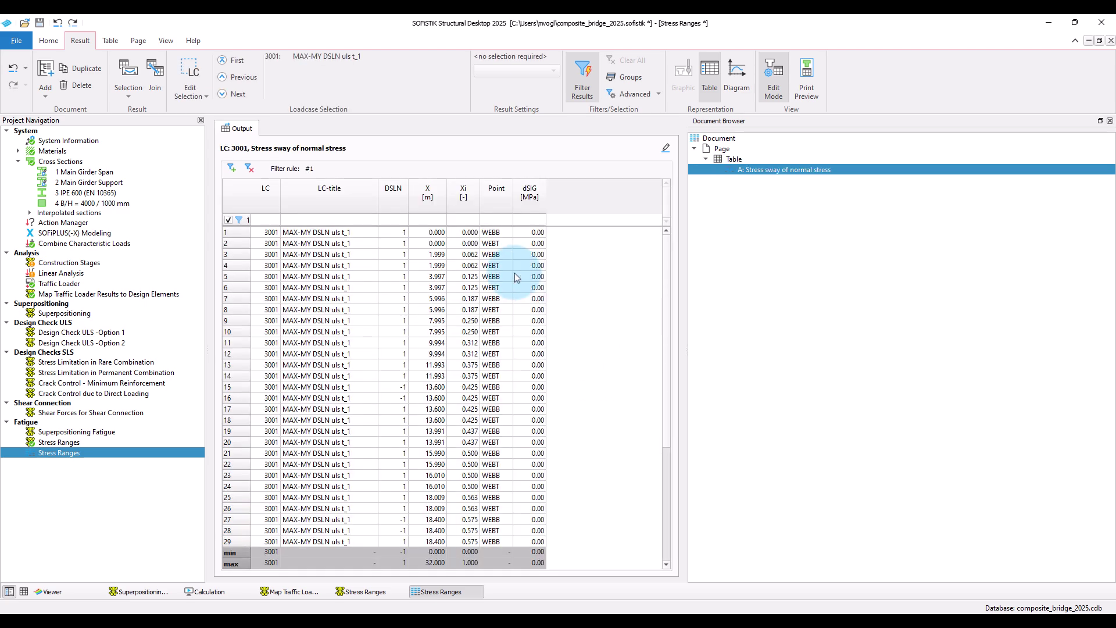
# Limit the table's load case selection to LC 3910 only, removing 3001
pyautogui.click(201, 92)
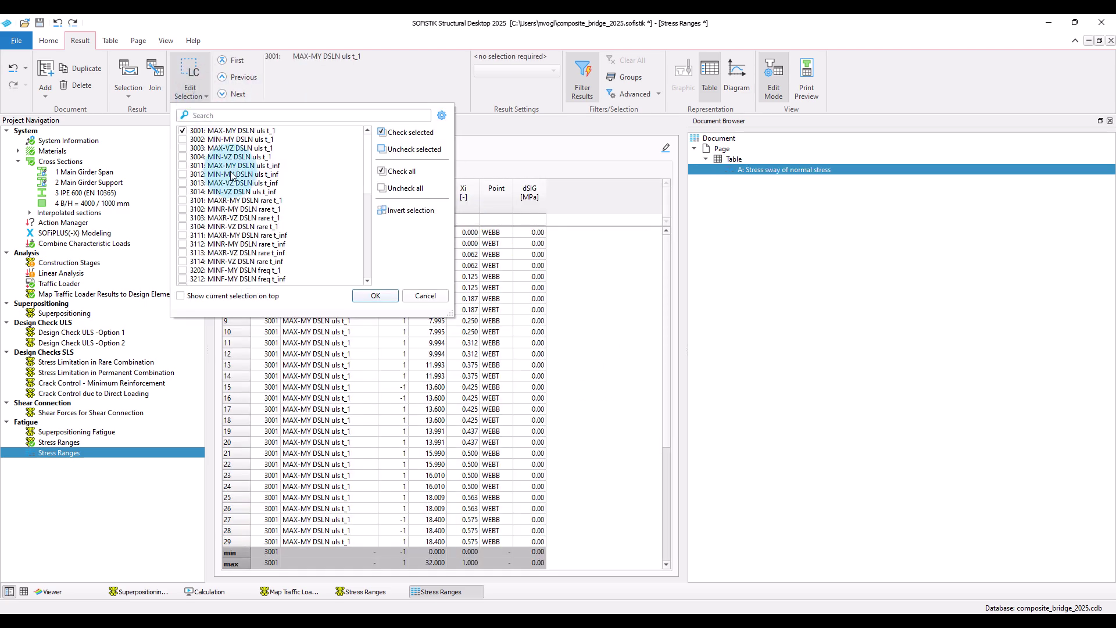
pyautogui.scroll(-1, 225, 243)
pyautogui.scroll(-3, 225, 243)
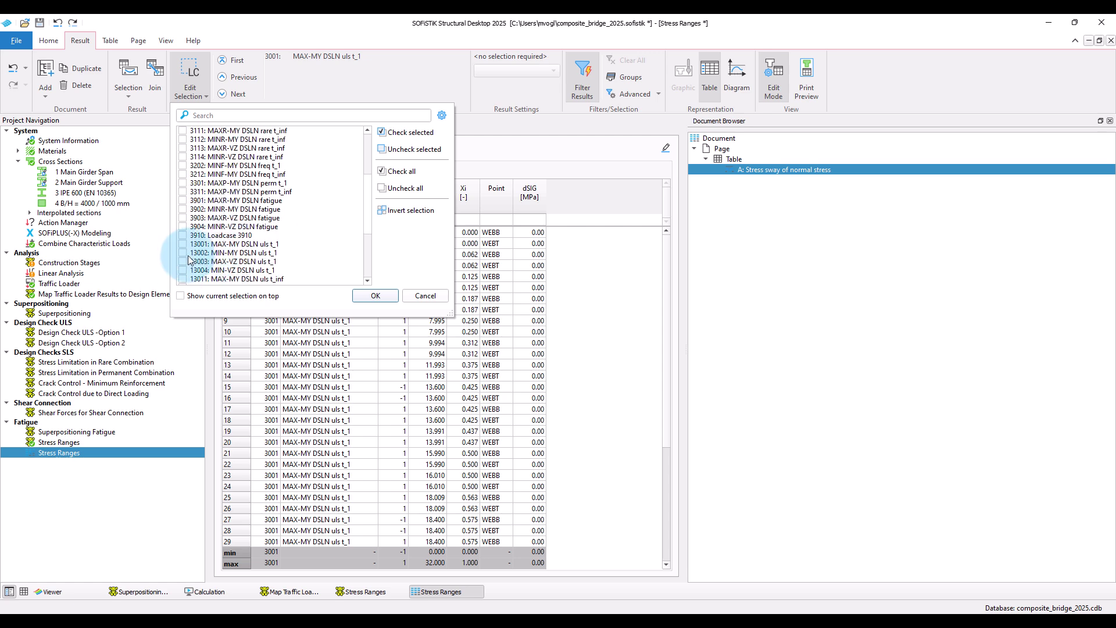
pyautogui.click(182, 234)
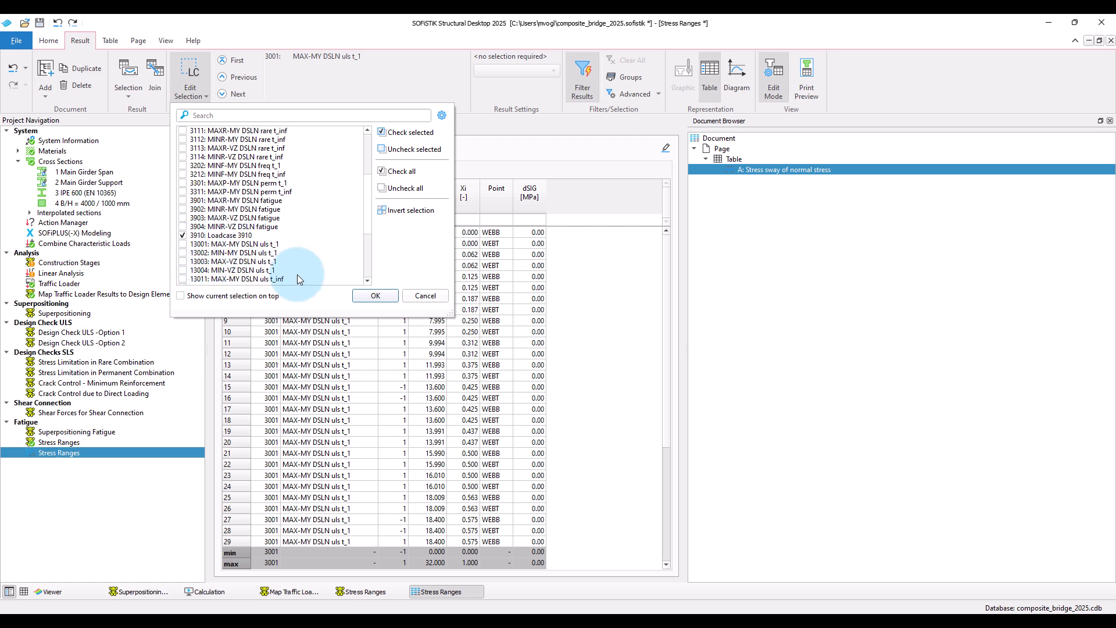
pyautogui.click(375, 295)
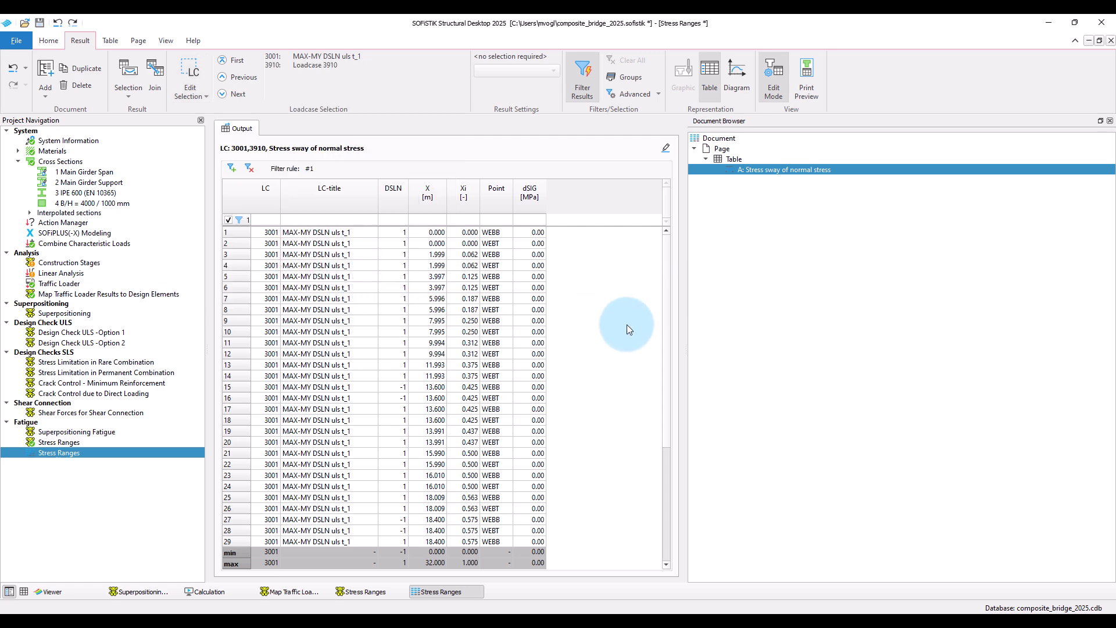
pyautogui.click(204, 93)
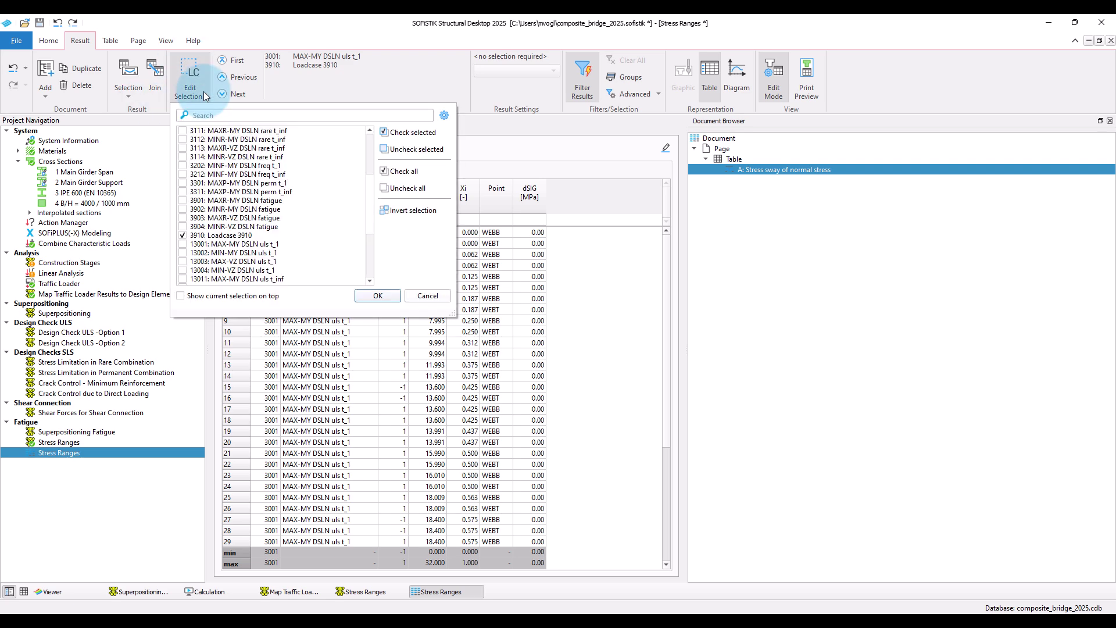
pyautogui.scroll(4, 218, 160)
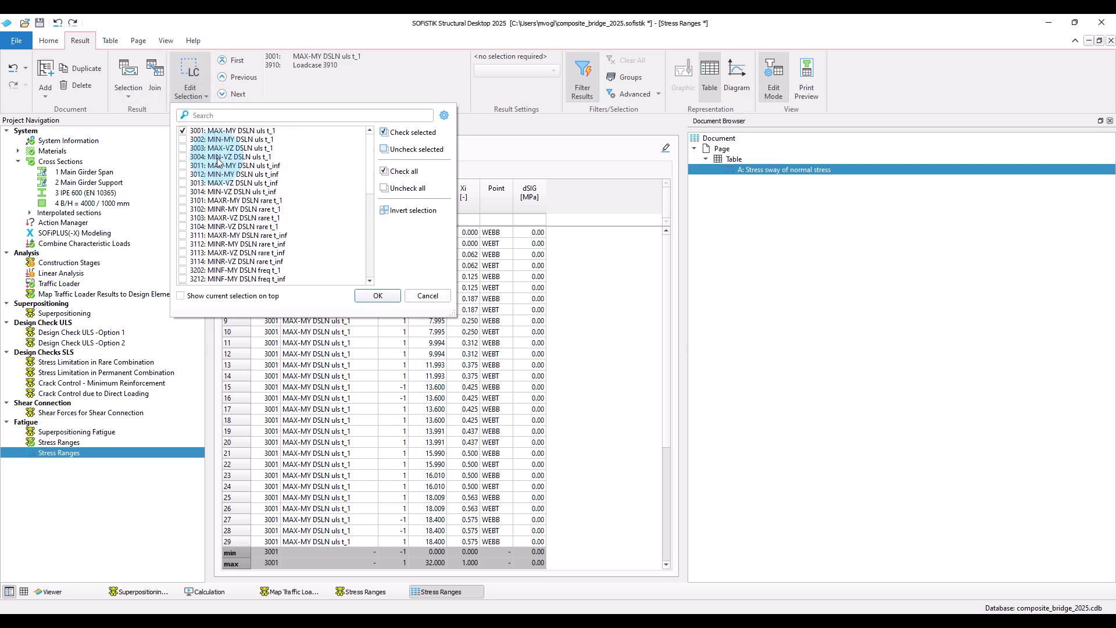
pyautogui.click(182, 130)
pyautogui.click(378, 296)
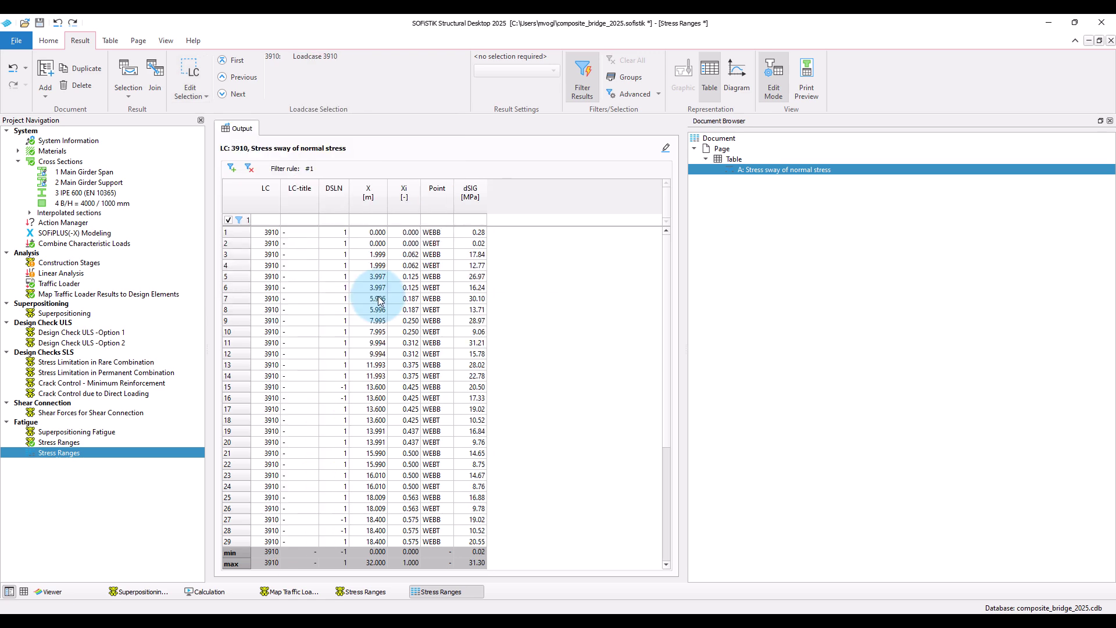
# Filter the Point column to WEBB and save the result document
pyautogui.click(437, 219)
pyautogui.write('WEBB')
pyautogui.press('Return')
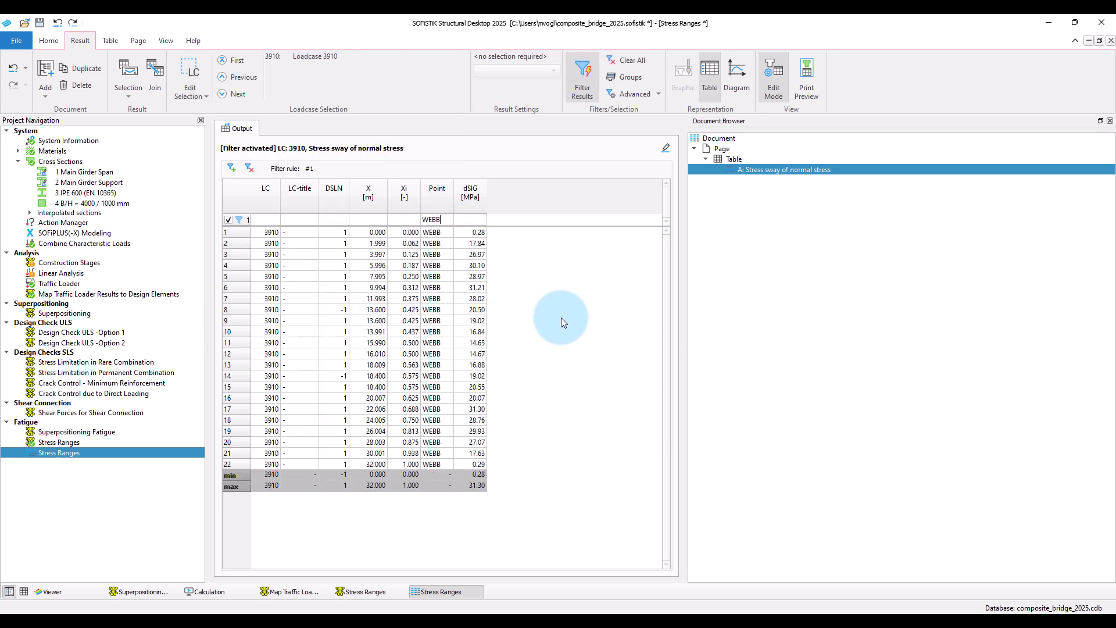
pyautogui.hotkey('ctrl', 's')
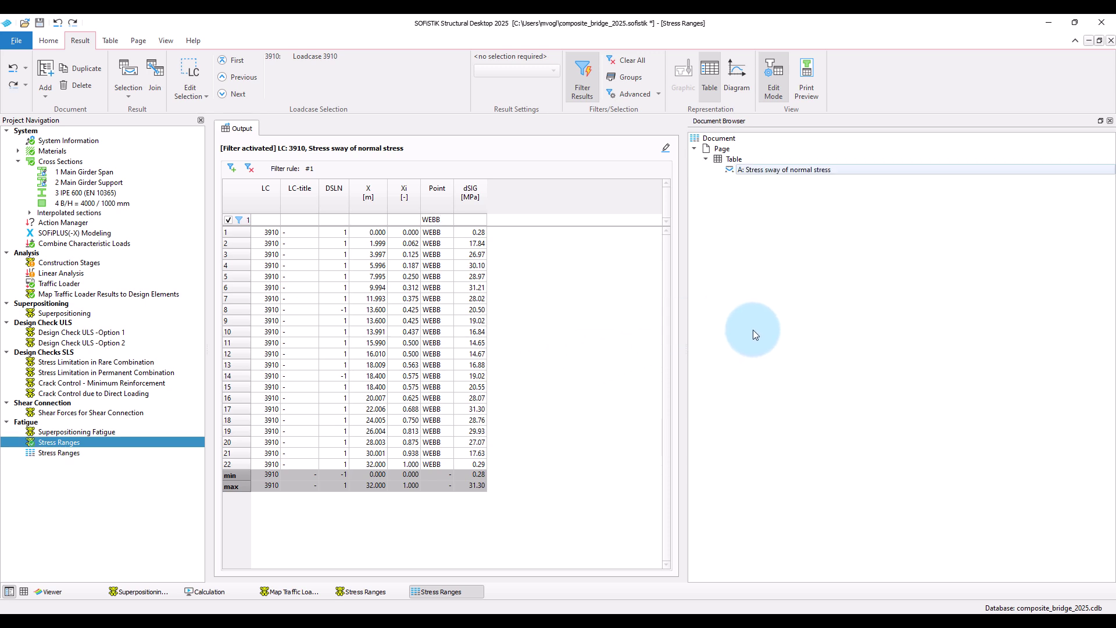
pyautogui.doubleClick(65, 441)
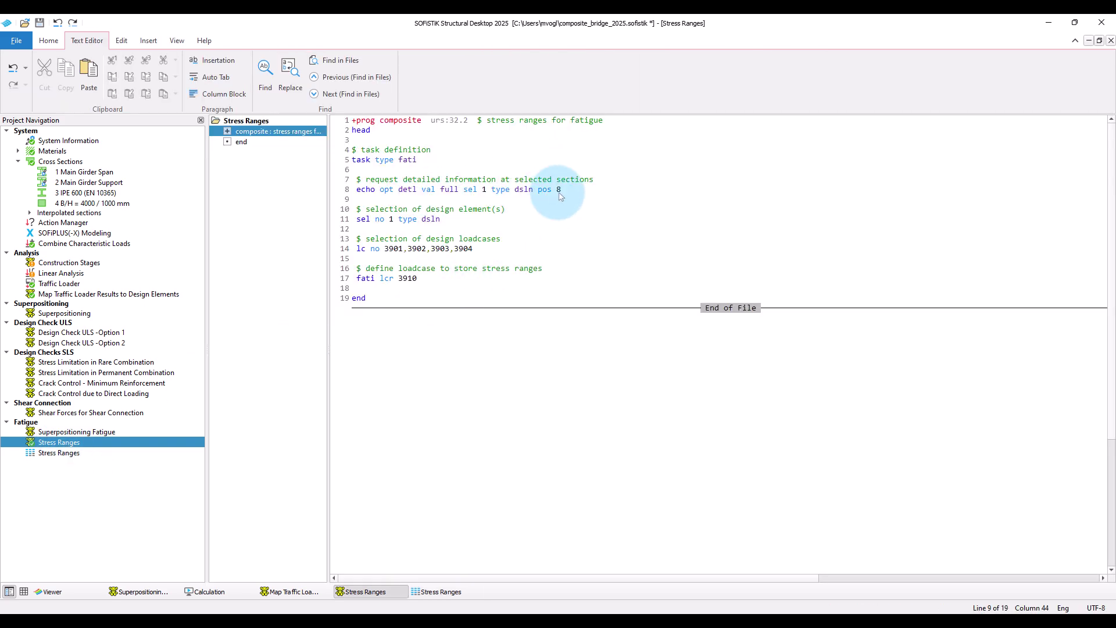
# Open the Stress Ranges report at the cross-section 112 Δσ and Δτ plots for LCR 3910
pyautogui.rightClick(54, 440)
pyautogui.click(145, 530)
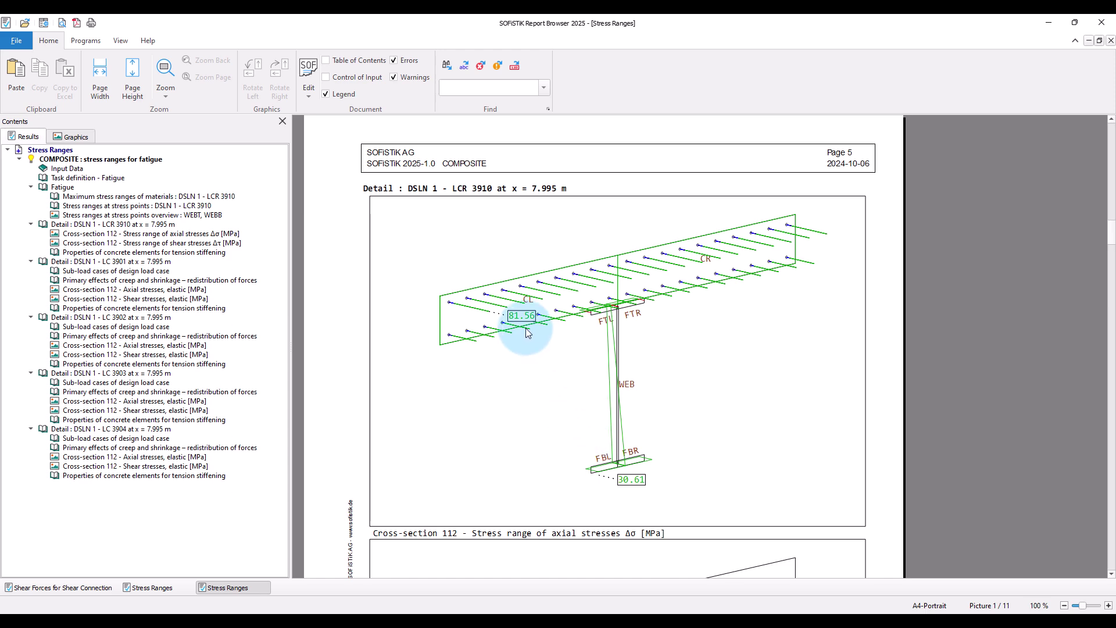
pyautogui.scroll(-5, 665, 479)
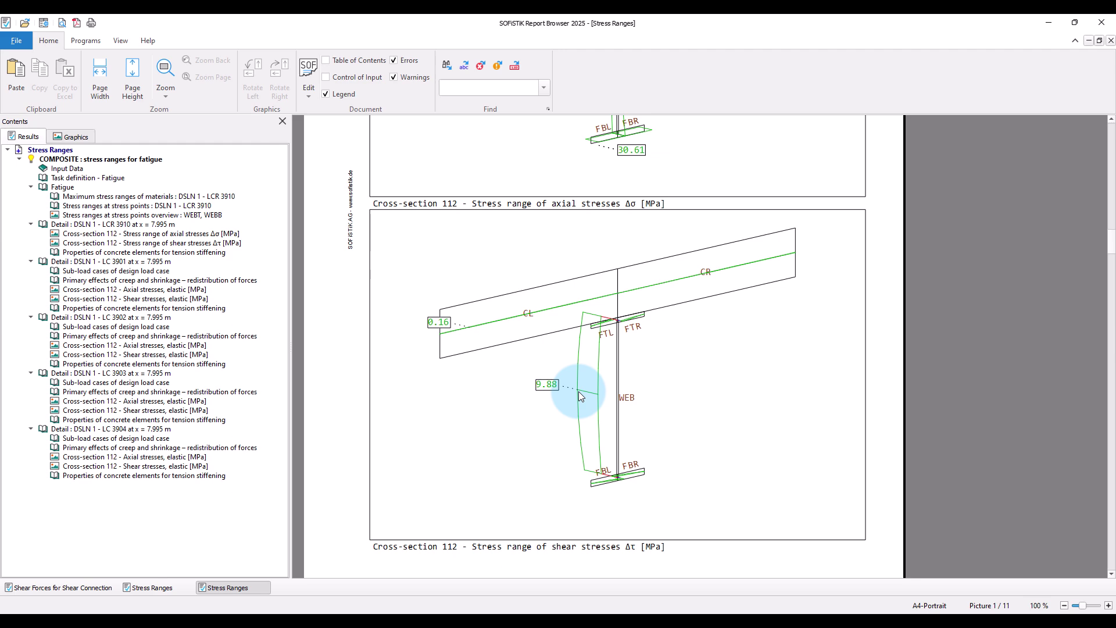
# Check the 'full' echo extent on line 8, then open the Stress Ranges report
pyautogui.moveTo(653, 610)
pyautogui.click(632, 567)
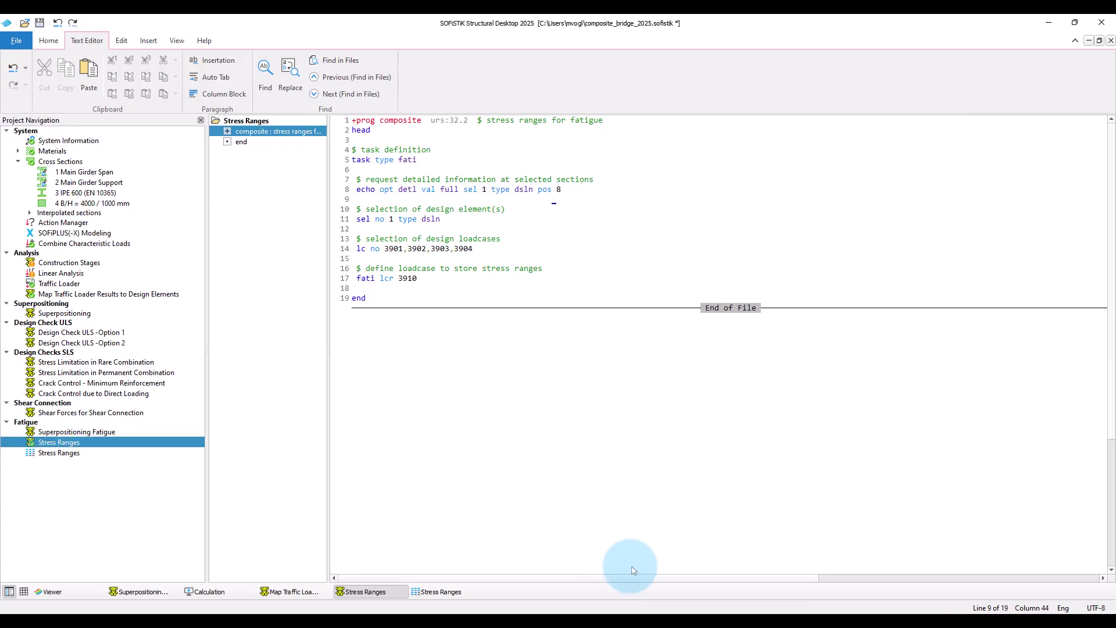
pyautogui.doubleClick(451, 191)
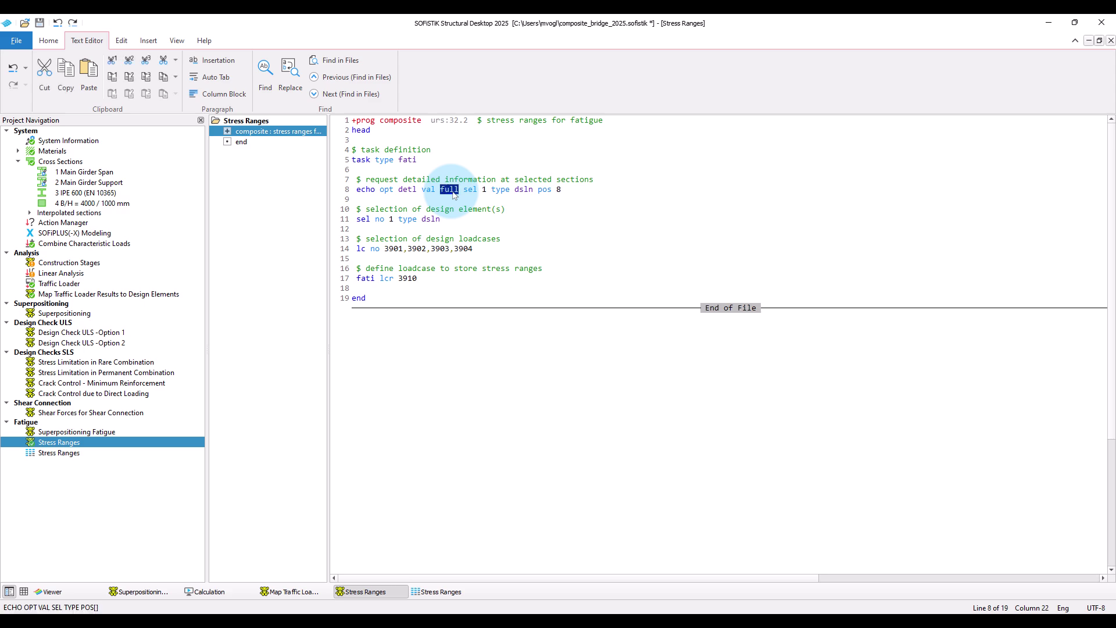
pyautogui.rightClick(65, 443)
pyautogui.click(98, 531)
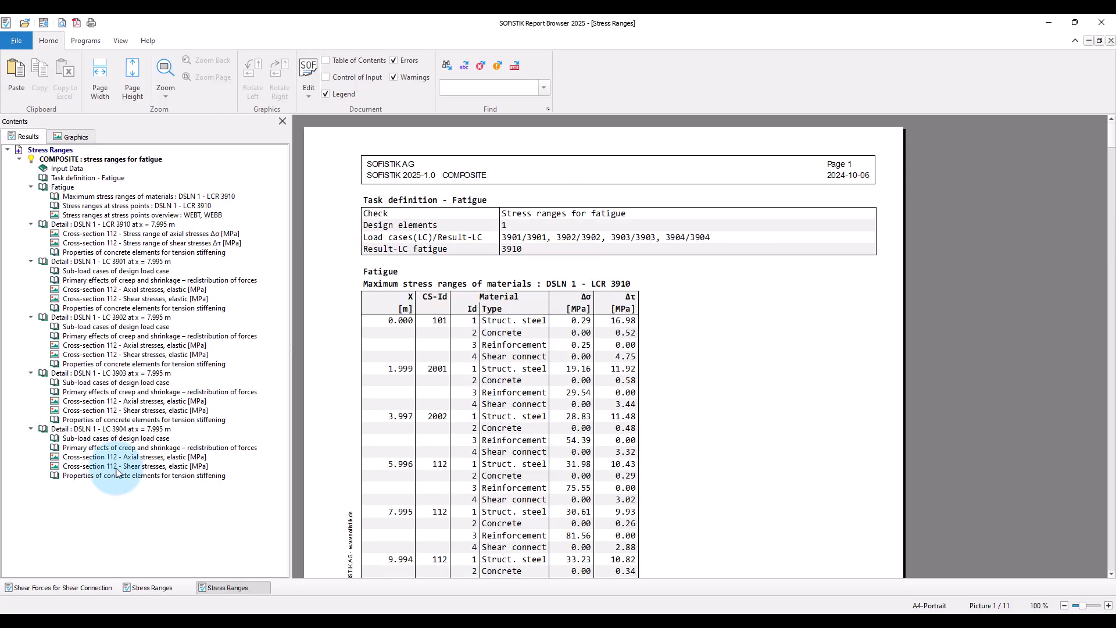
# Review the DSLN 1 - LCR 3910 detail output
pyautogui.click(168, 225)
pyautogui.scroll(-3, 617, 304)
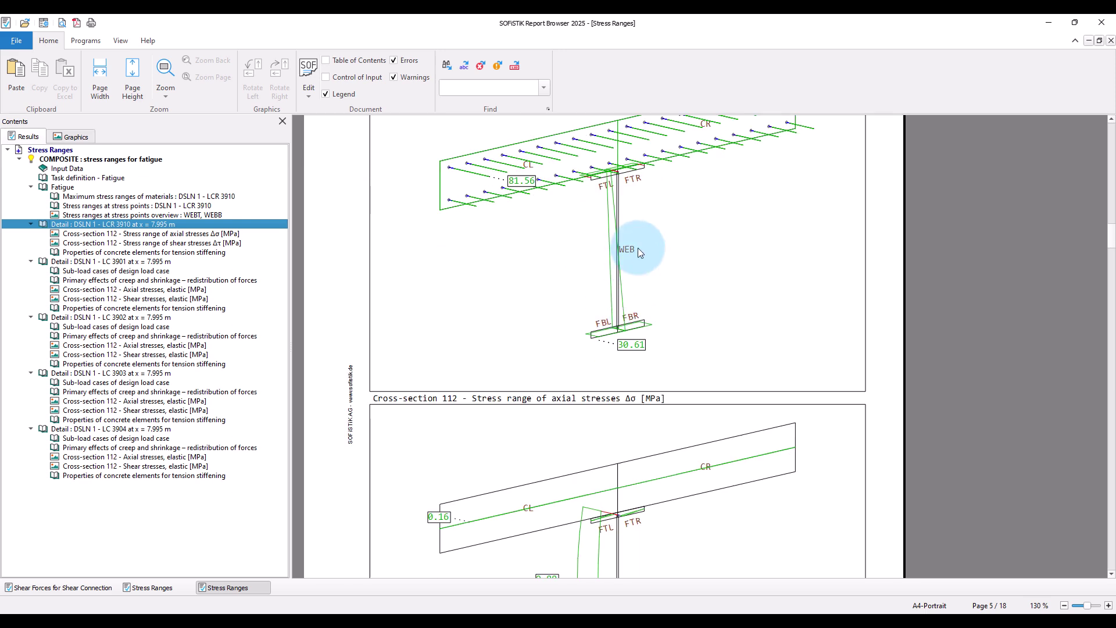
pyautogui.keyDown('ctrl'); pyautogui.scroll(3, 661, 401); pyautogui.keyUp('ctrl')
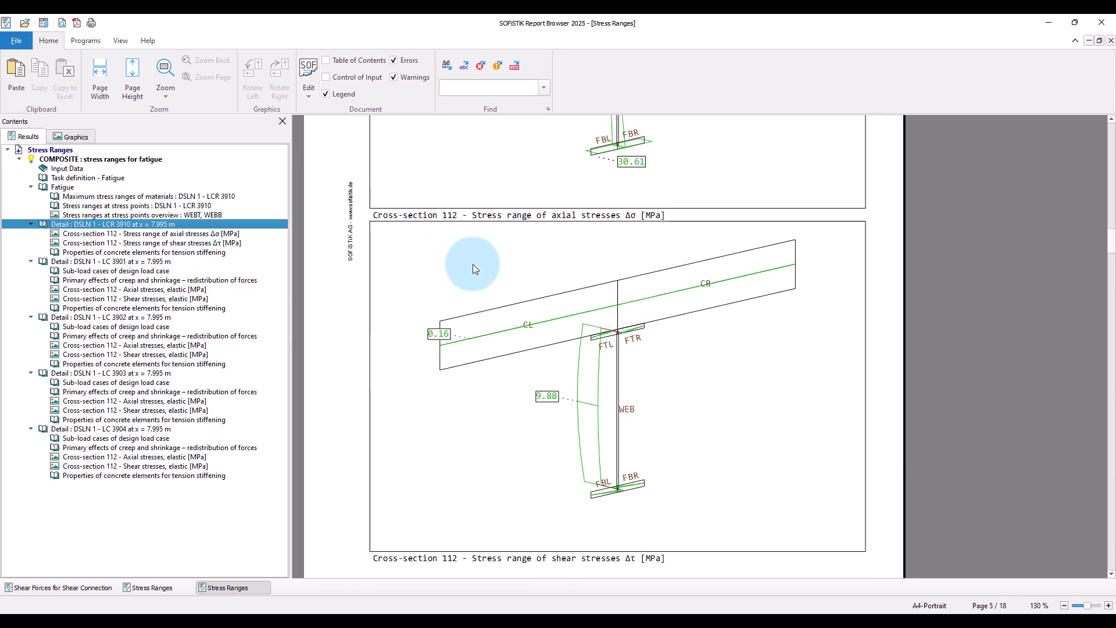
pyautogui.scroll(3, 466, 272)
pyautogui.scroll(3, 466, 272)
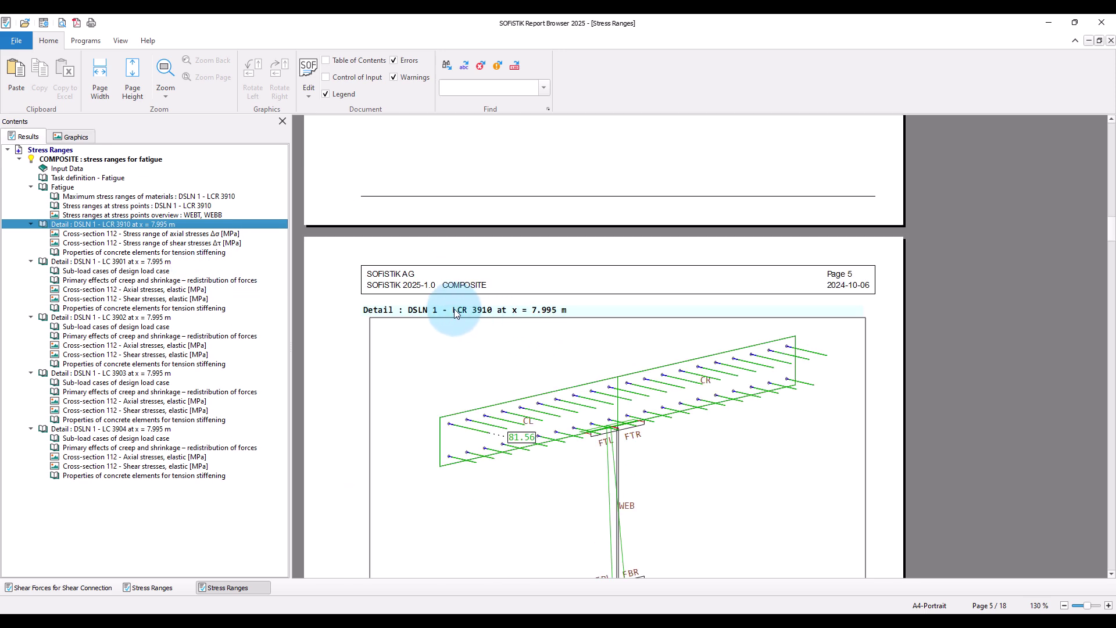
pyautogui.moveTo(453, 310); pyautogui.dragTo(493, 314)
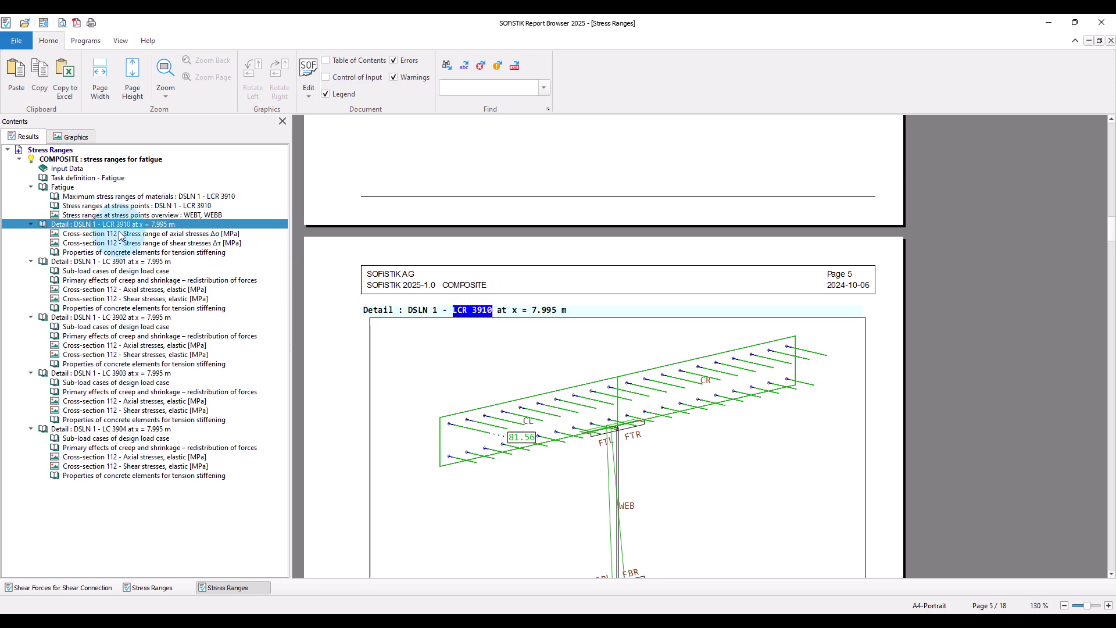
# Browse the detail output for load case 3901
pyautogui.click(178, 262)
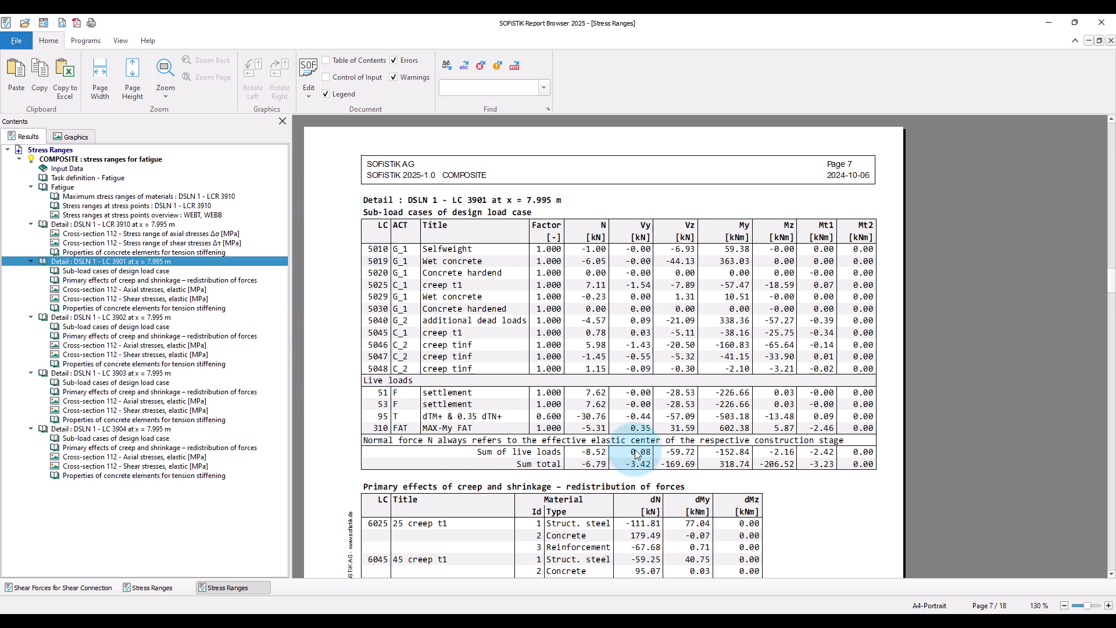
pyautogui.scroll(-15, 637, 453)
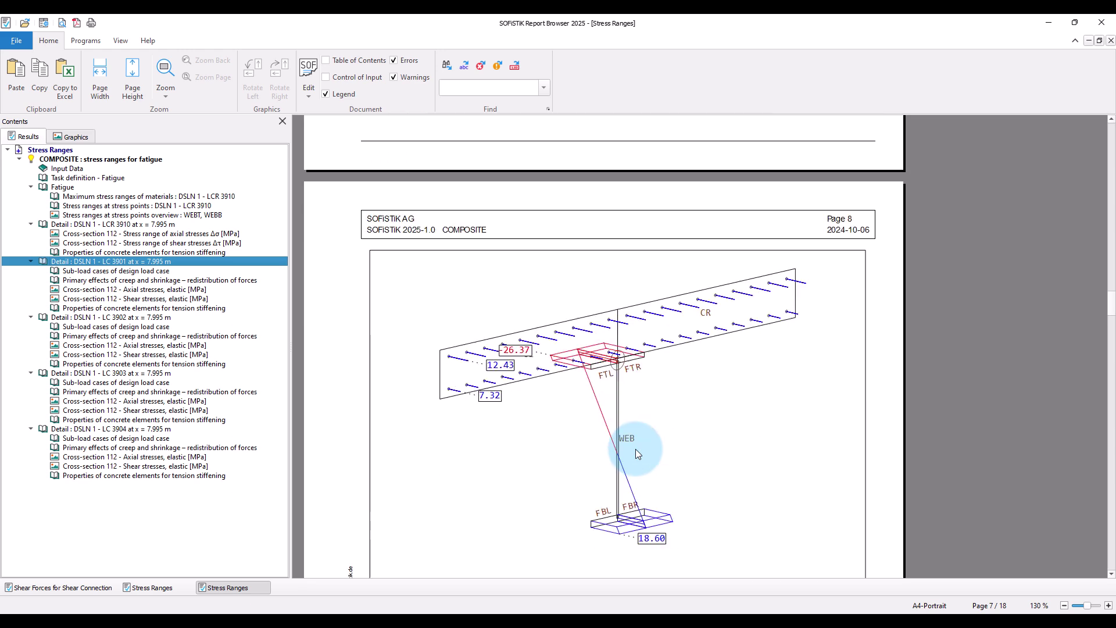
pyautogui.scroll(-1, 636, 453)
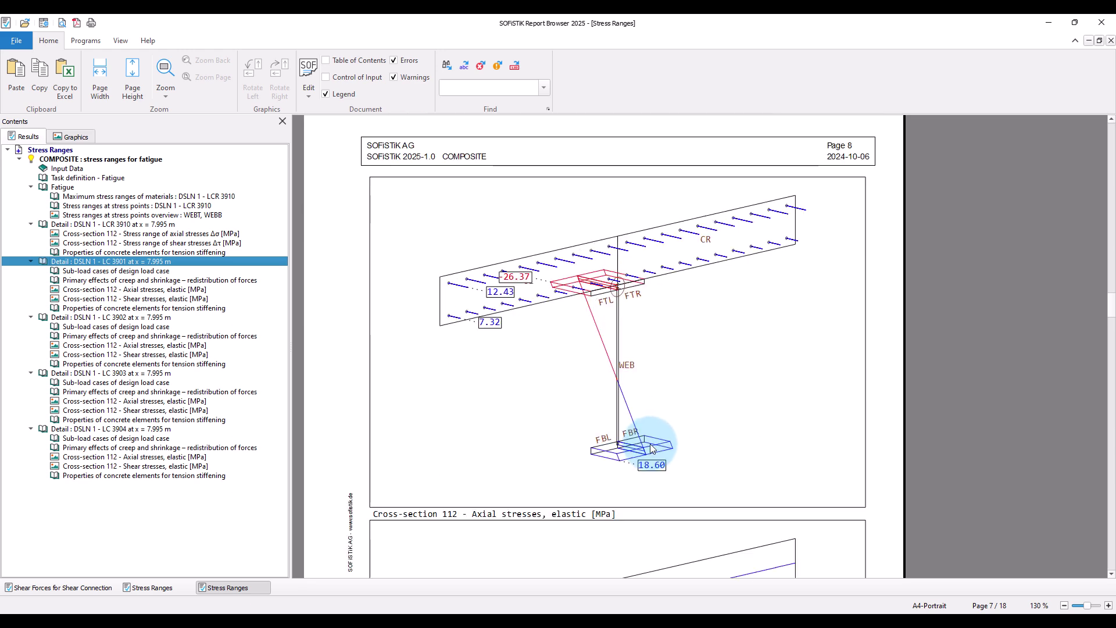
pyautogui.scroll(-8, 785, 433)
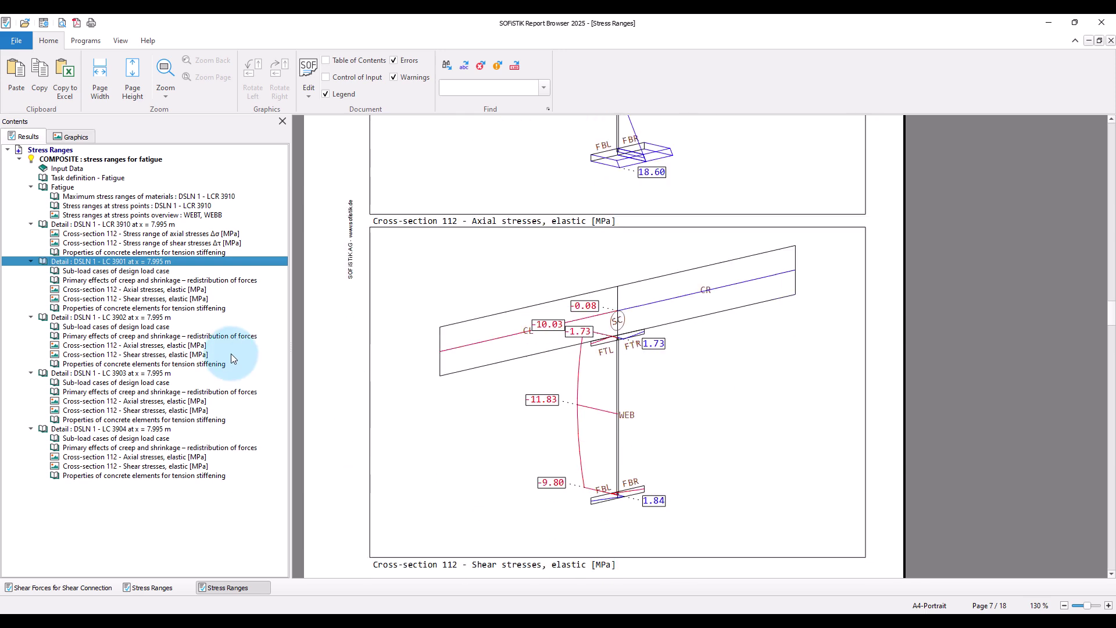
# Review the LC 3902 axial stress figure and the tension-stiffening concrete properties table
pyautogui.click(139, 318)
pyautogui.scroll(-5, 515, 377)
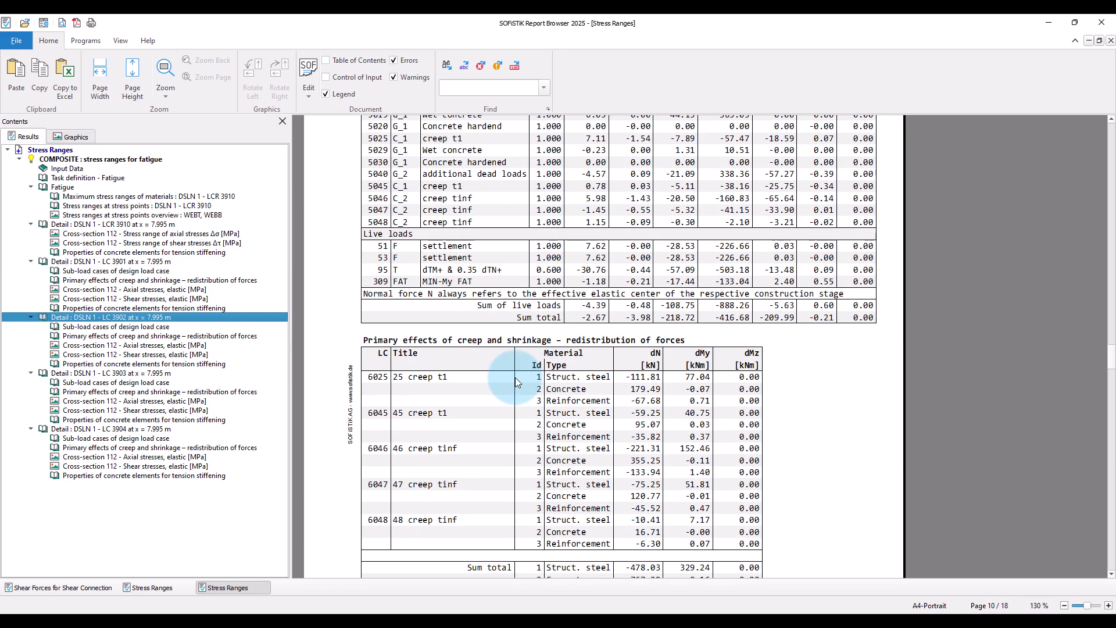
pyautogui.click(91, 345)
pyautogui.click(445, 379)
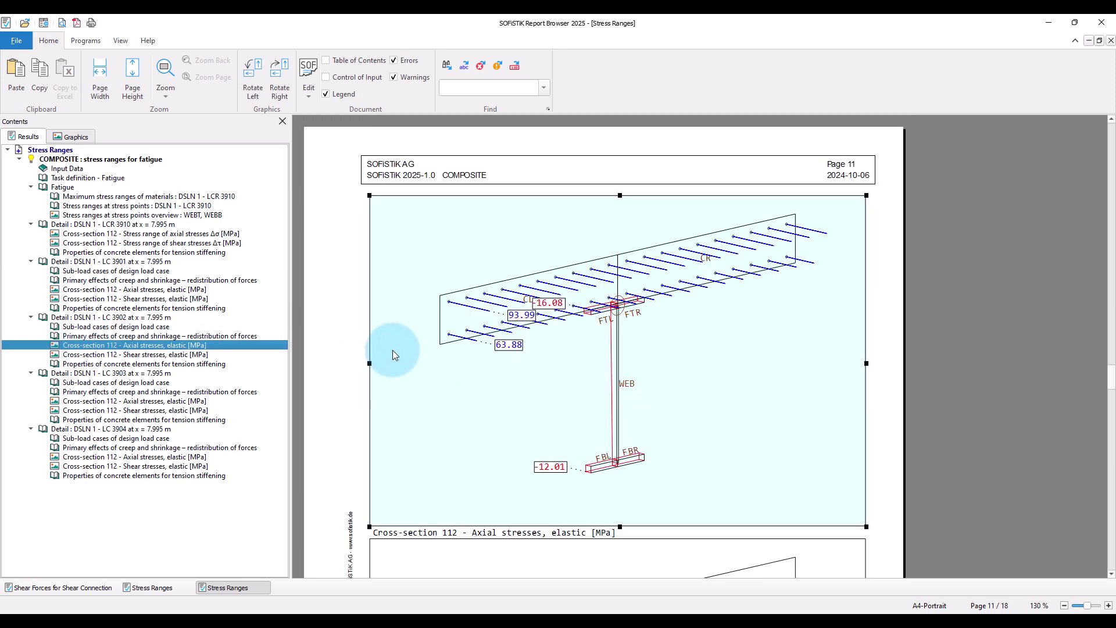
pyautogui.click(183, 253)
pyautogui.click(621, 263)
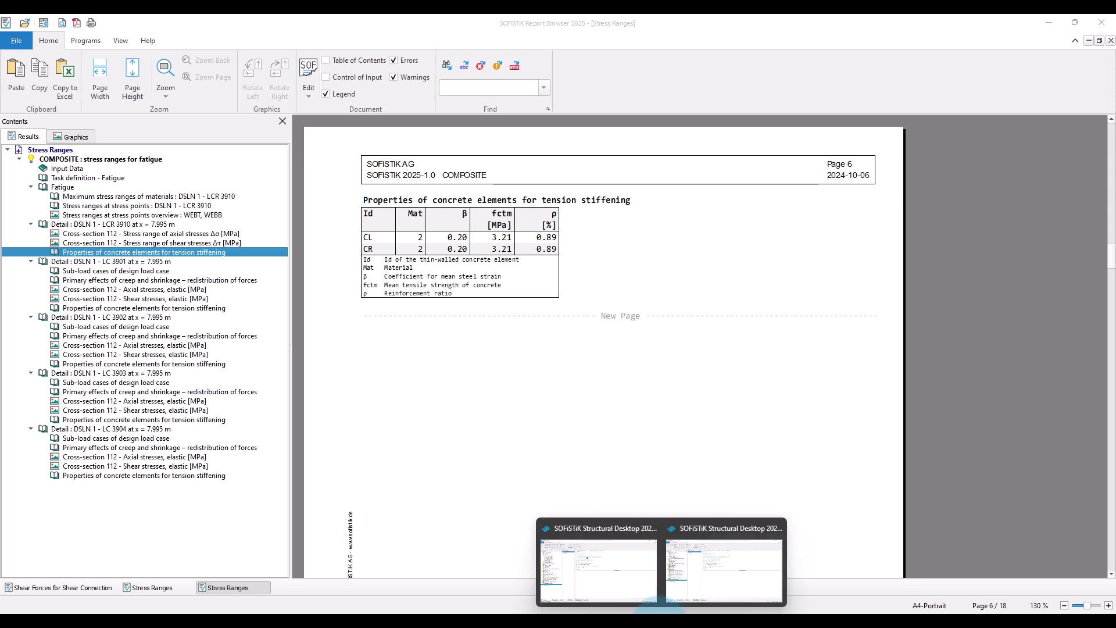
# In the Stress Ranges input, look up help for the TS command, then remove it
pyautogui.click(643, 560)
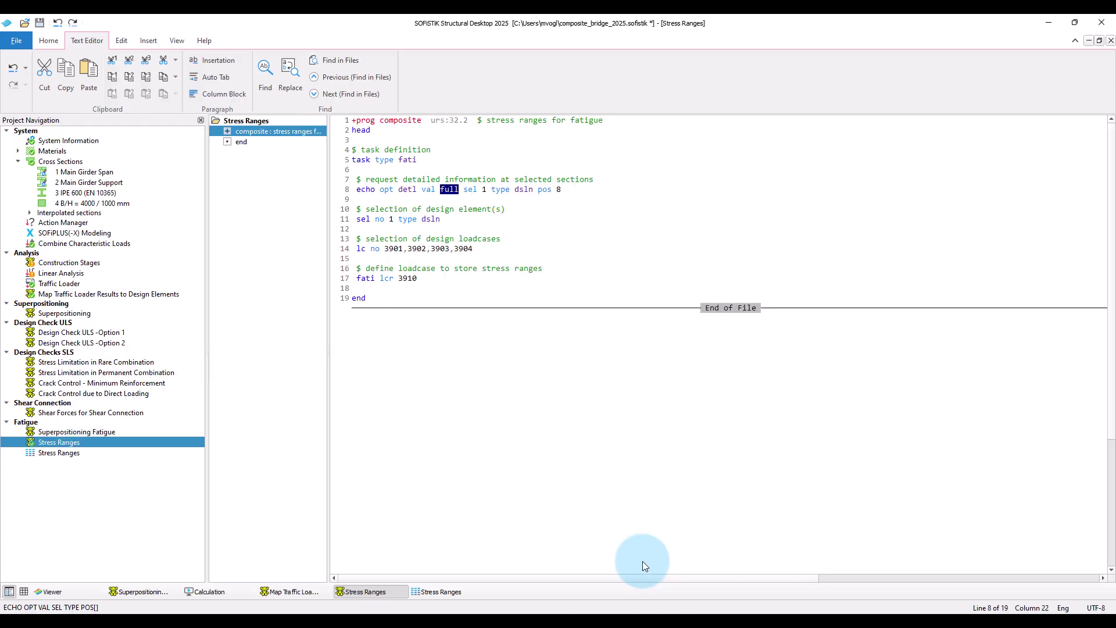
pyautogui.click(457, 284)
pyautogui.press('Return')
pyautogui.press('Return')
pyautogui.write('ts')
pyautogui.press('F1')
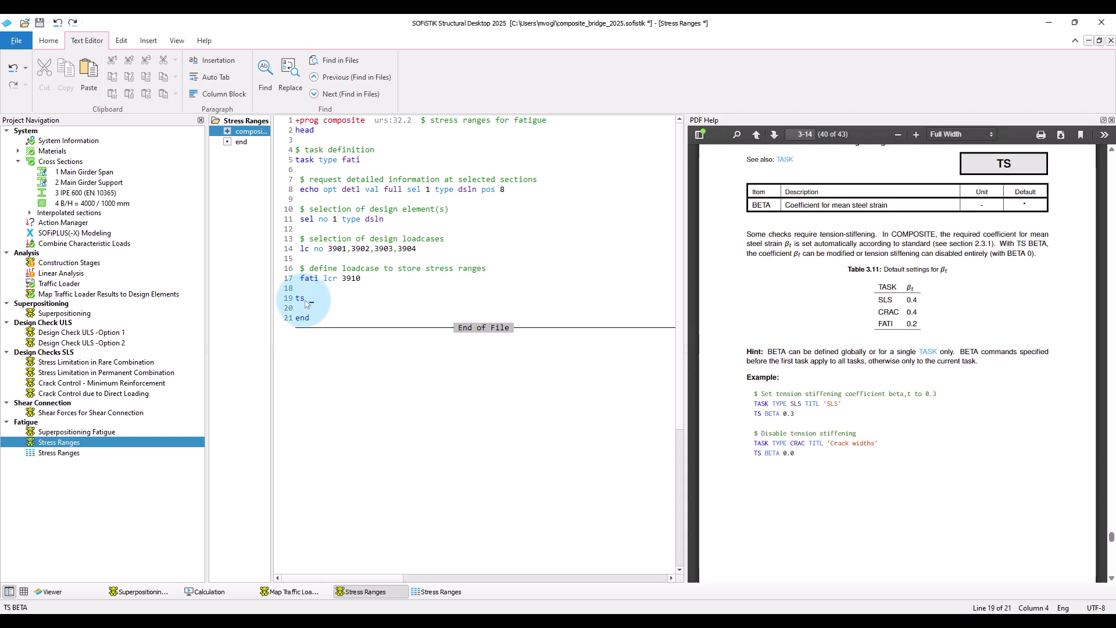
pyautogui.press('BackSpace')
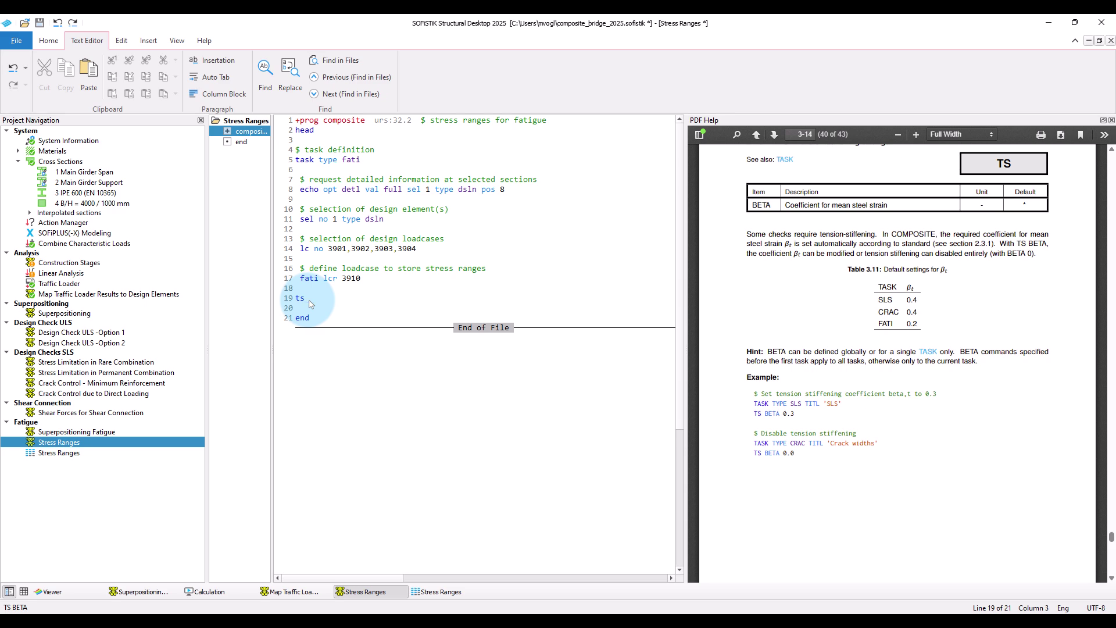
pyautogui.hotkey('ctrl', 'y')
pyautogui.hotkey('ctrl', 'y')
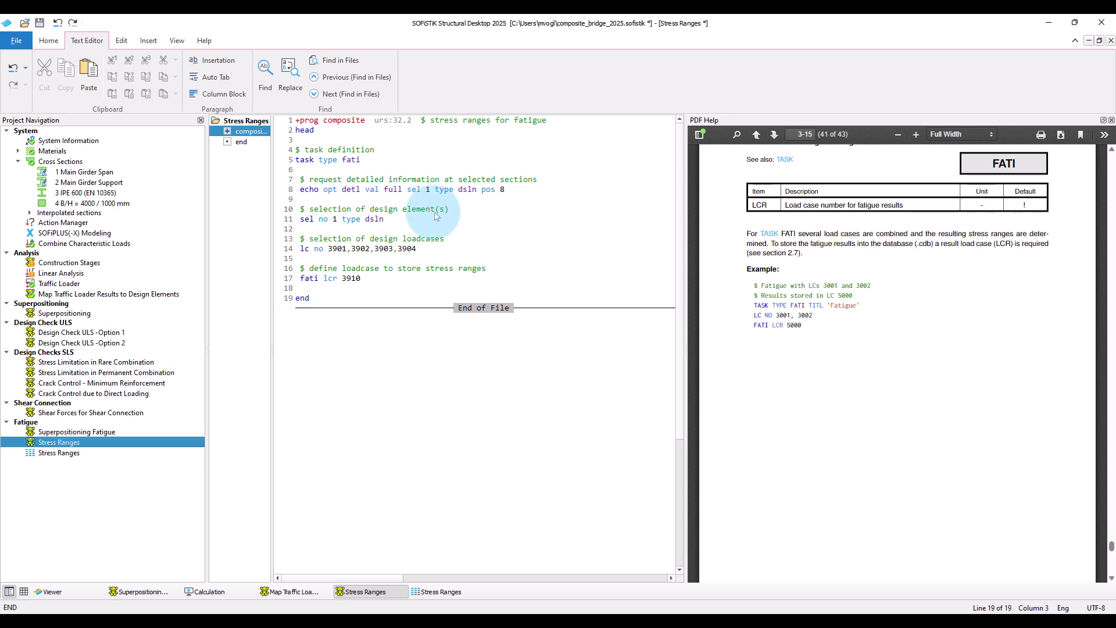
# Change the echo output extent on line 8 from full to extr
pyautogui.doubleClick(396, 190)
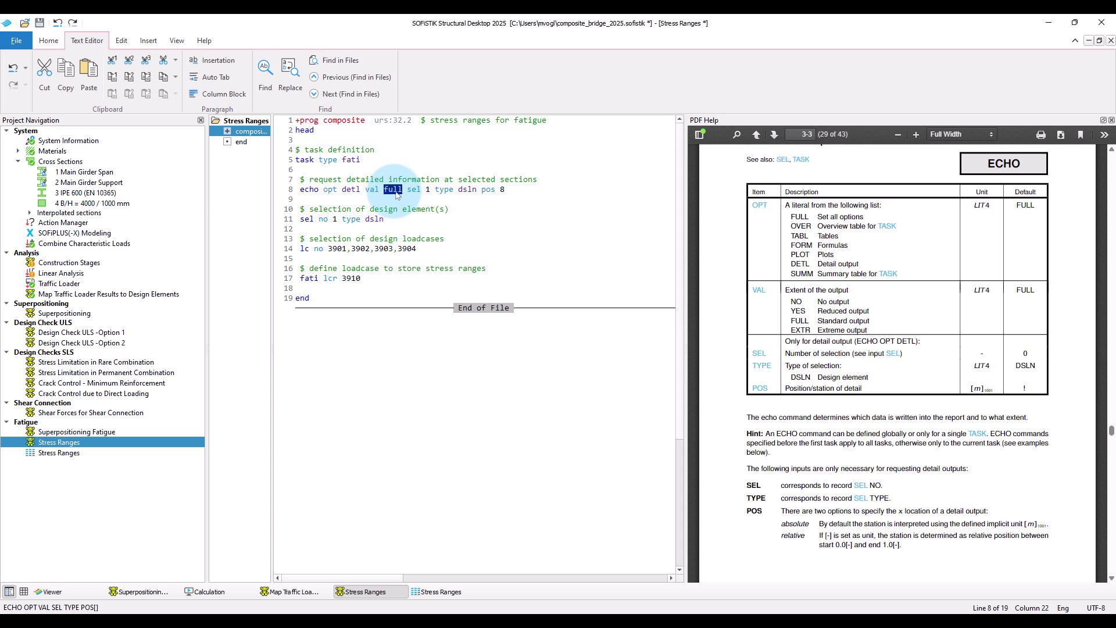
pyautogui.write('extr')
pyautogui.click(530, 215)
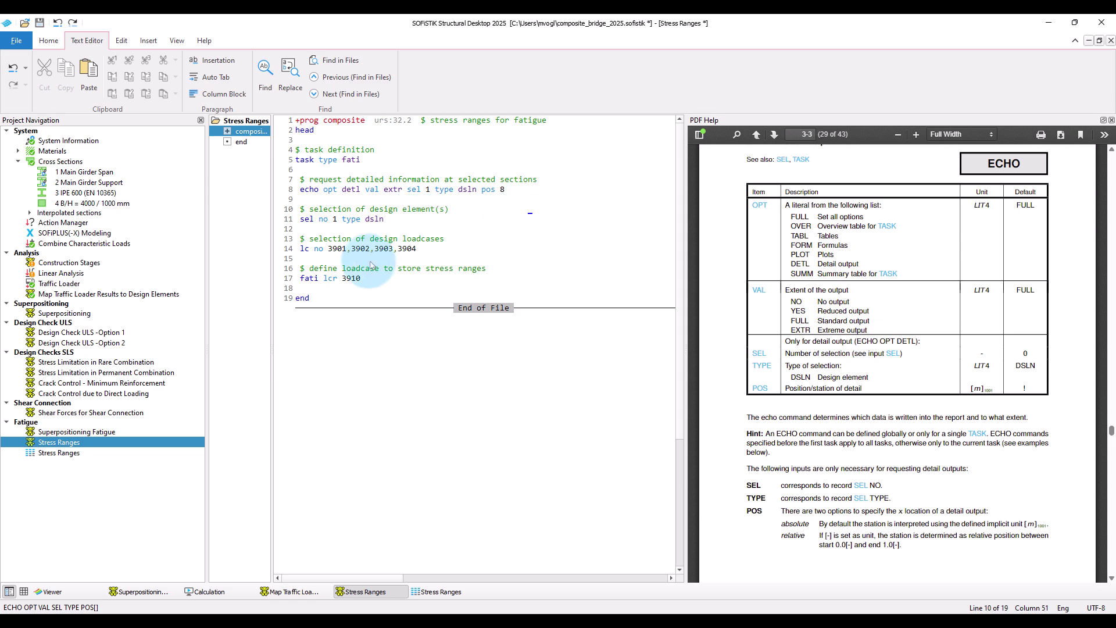
# Recalculate the Stress Ranges task and open its updated report
pyautogui.rightClick(85, 444)
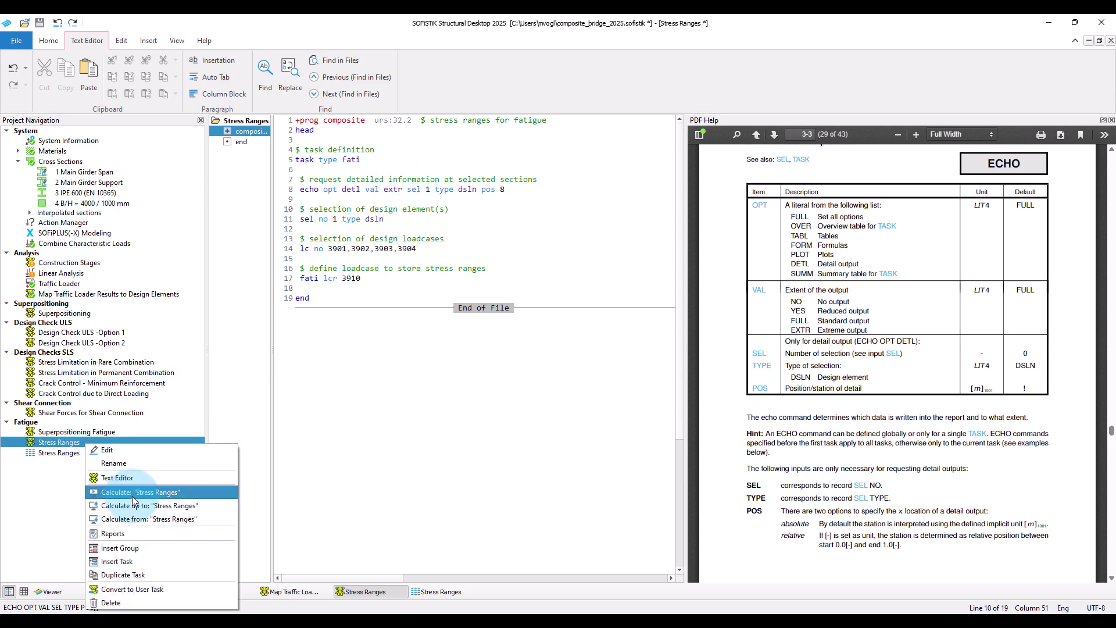
pyautogui.click(131, 497)
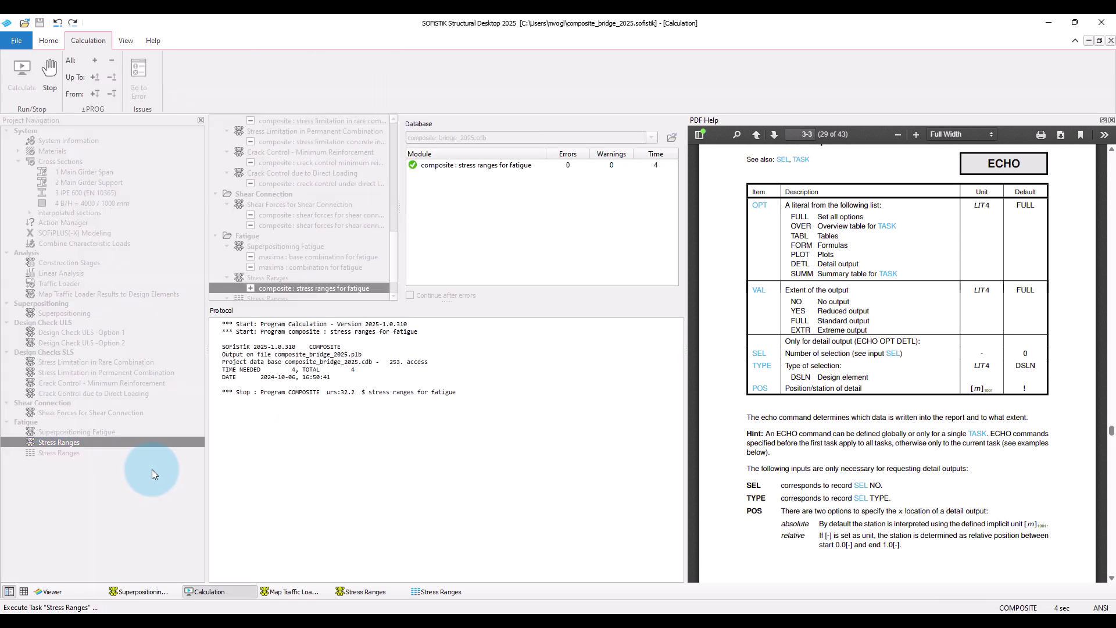
pyautogui.rightClick(93, 444)
pyautogui.click(197, 534)
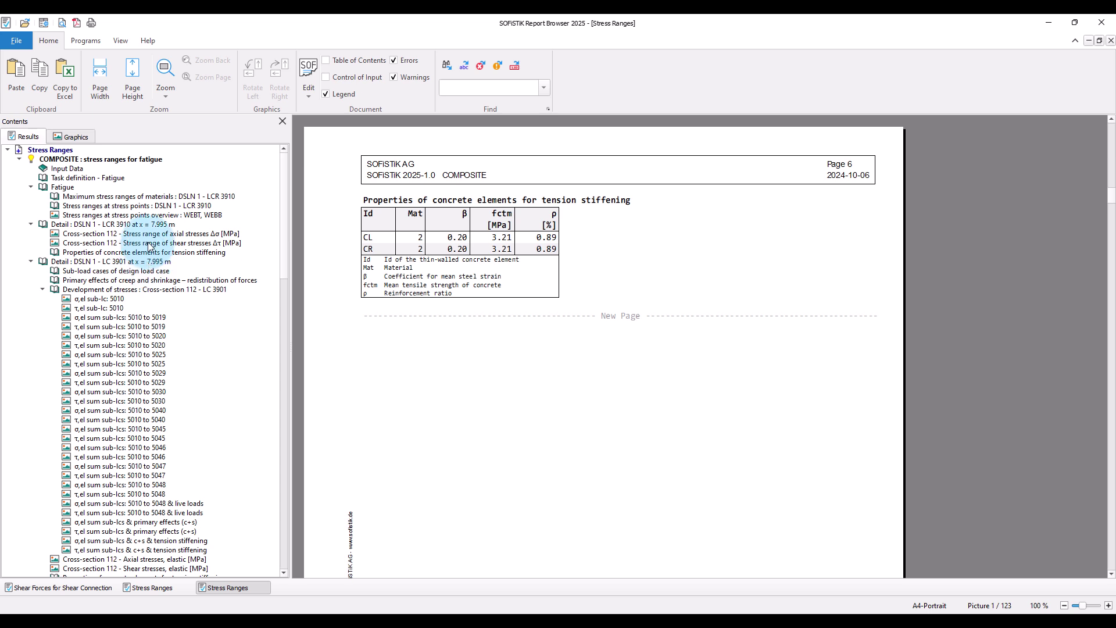
# Review the σ,el sub-lc: 5010 stress-development plot for cross-section 112, then return to the calculation view
pyautogui.scroll(-1, 166, 299)
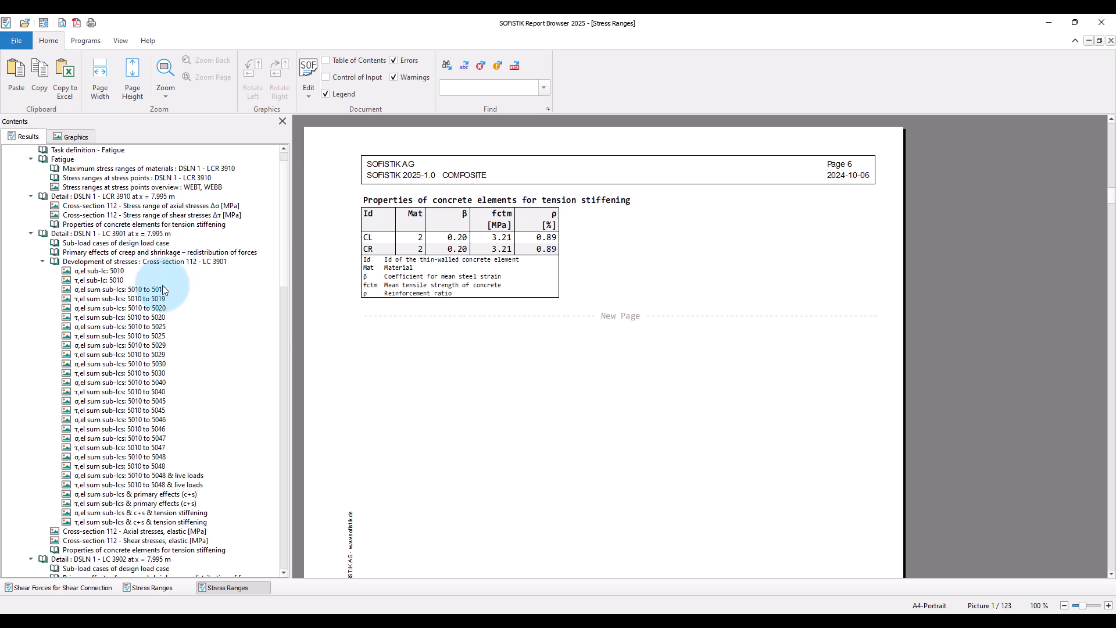
pyautogui.click(116, 271)
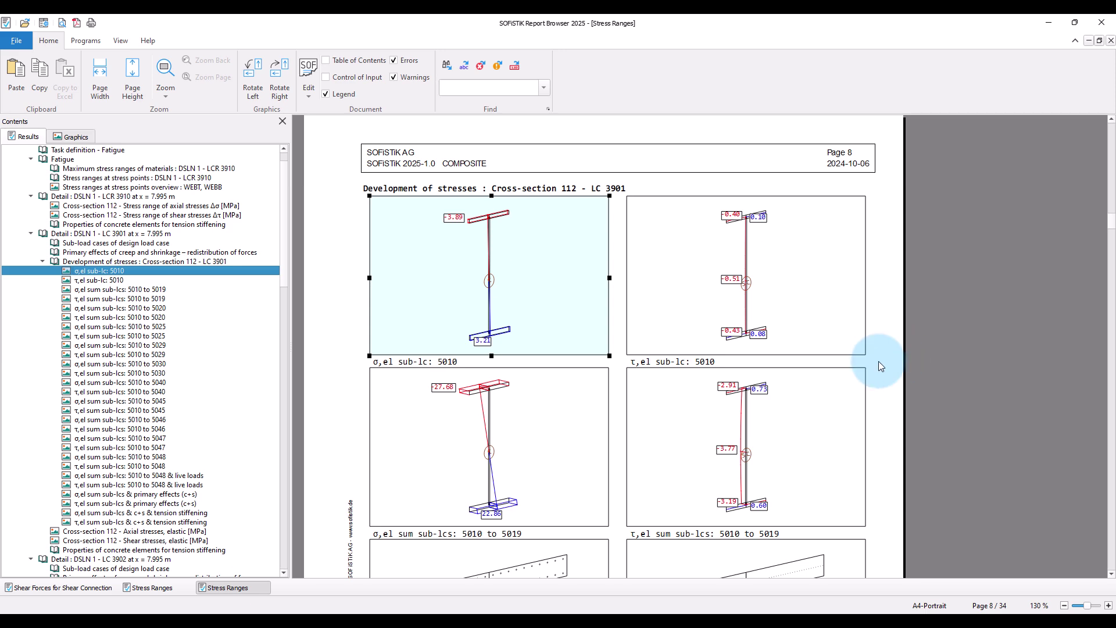
pyautogui.scroll(-10, 879, 362)
pyautogui.scroll(-3, 877, 365)
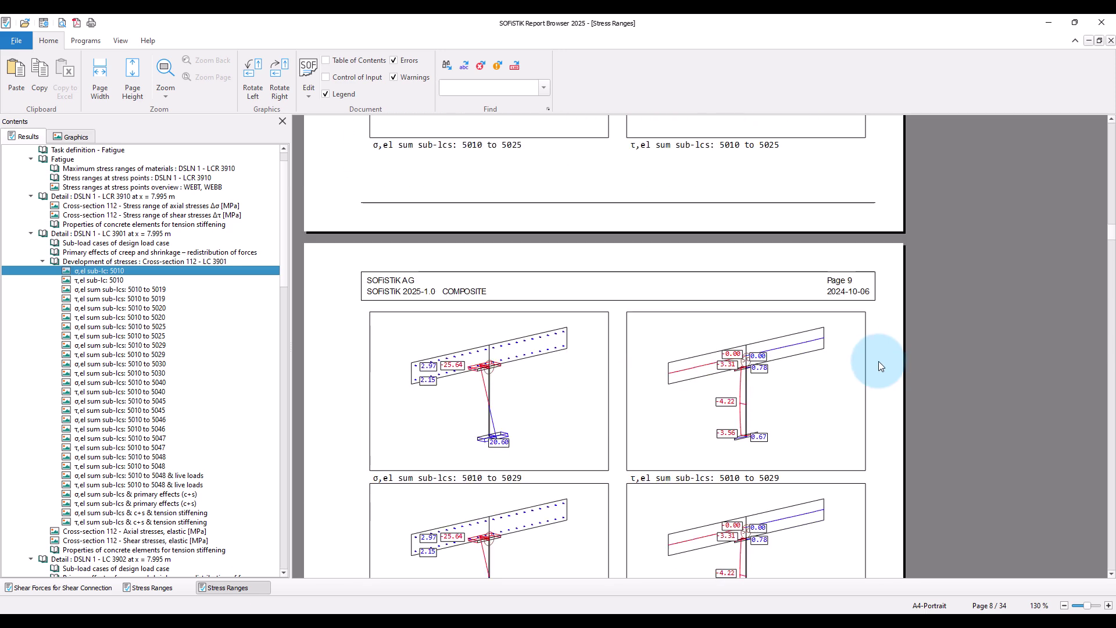
pyautogui.click(658, 619)
pyautogui.click(578, 579)
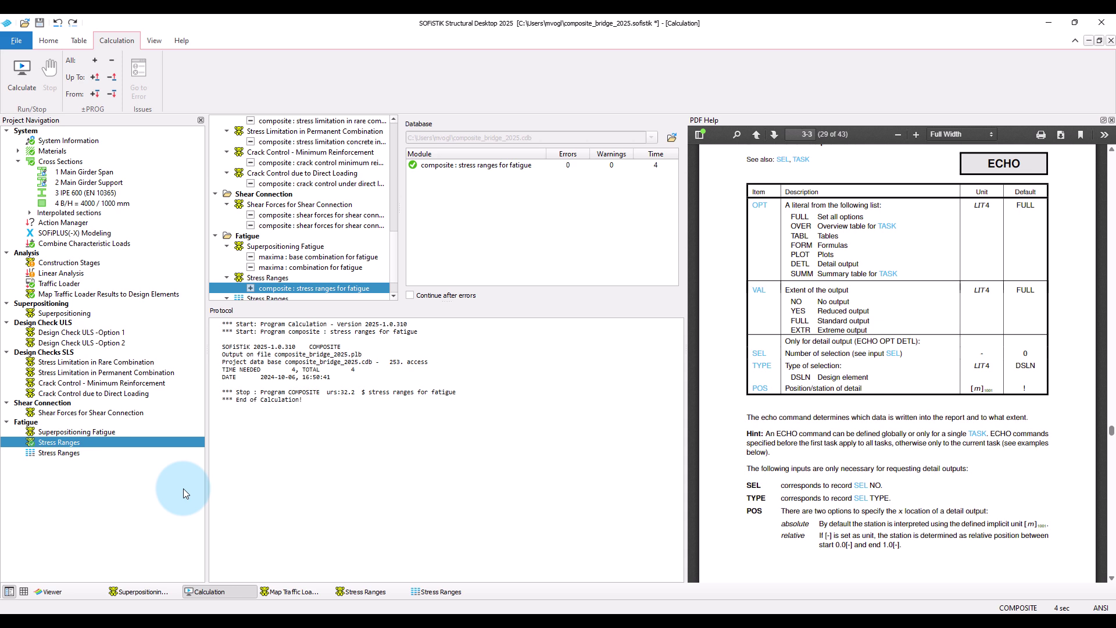
# Display the 3-D composite bridge model in the Viewer with the PDF Help panel closed
pyautogui.click(67, 591)
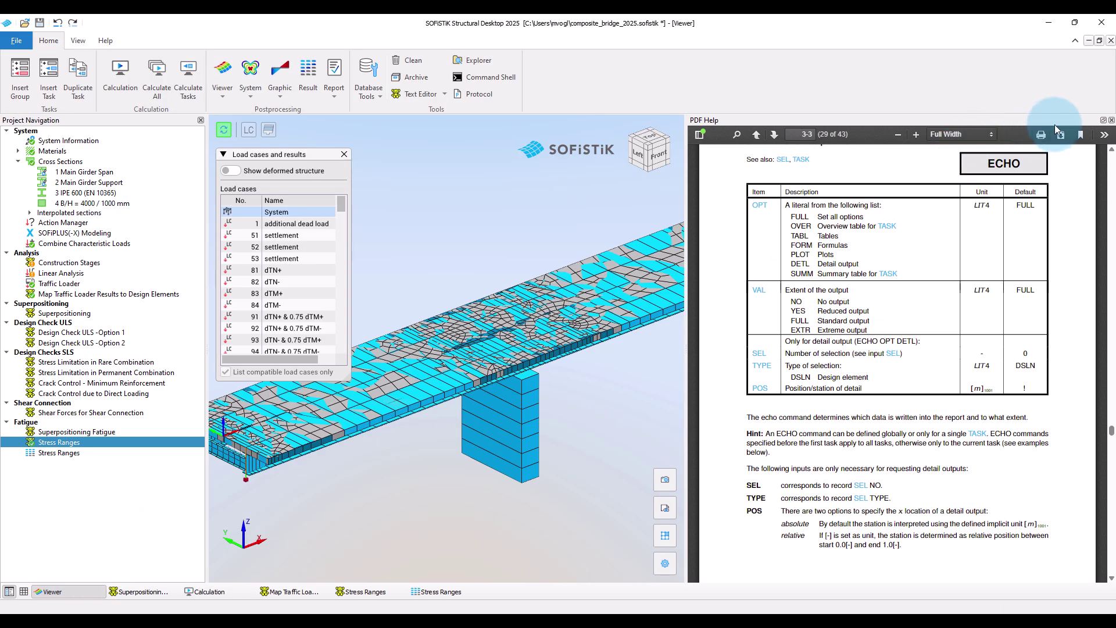
pyautogui.click(1111, 119)
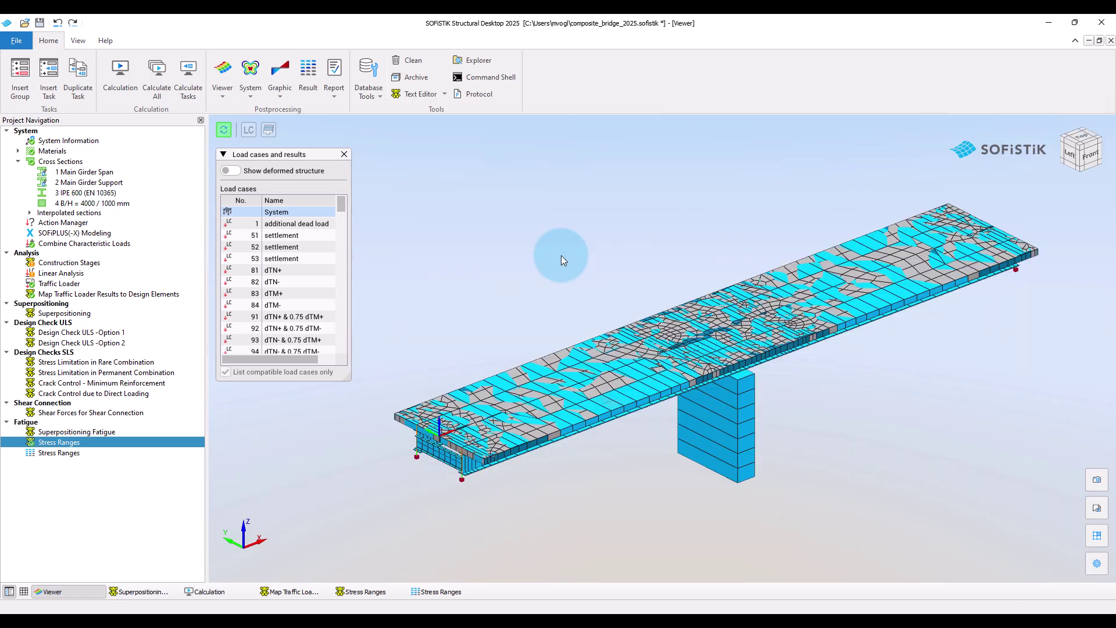